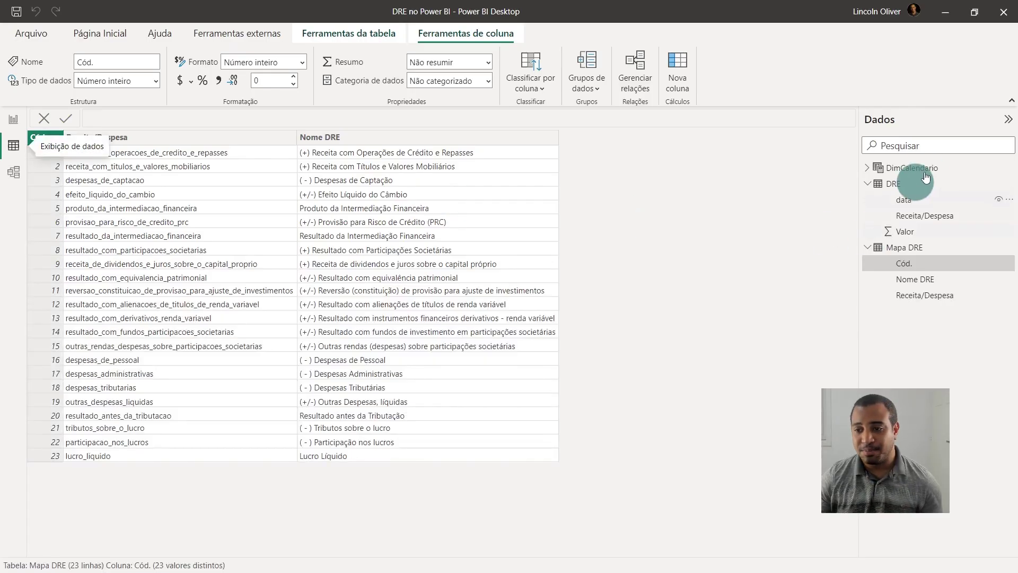
Step: Open the DRE table and inspect the types and formats of its data, Receita/Despesa and Valor columns
left_click(925, 183)
mouse_move(892, 183)
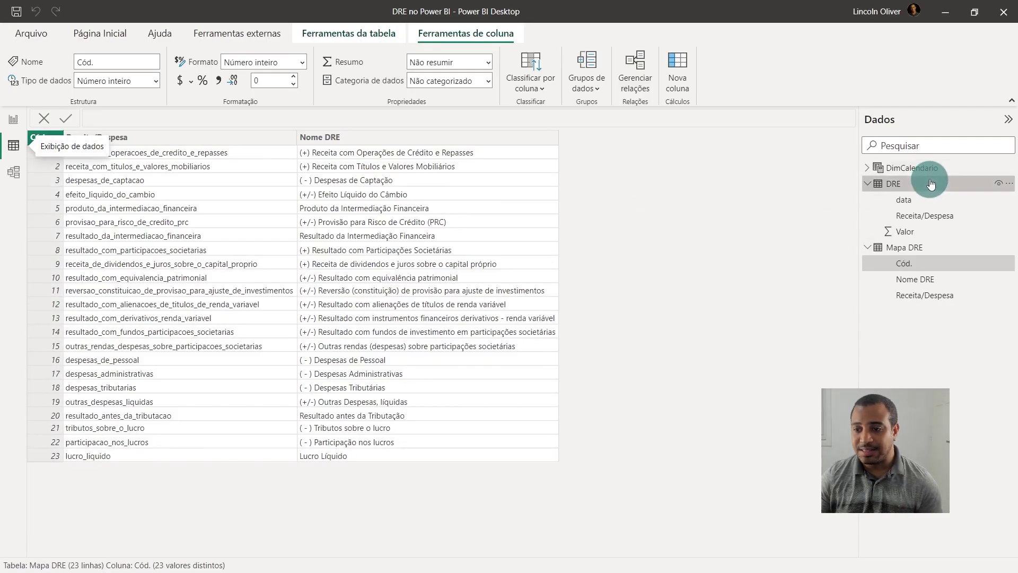
left_click(240, 138)
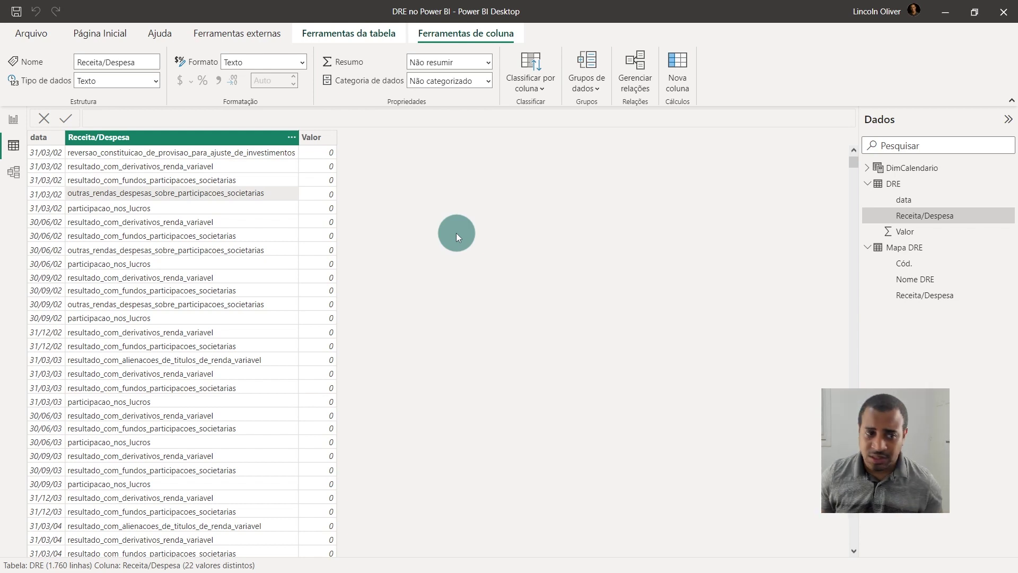
left_click(911, 189)
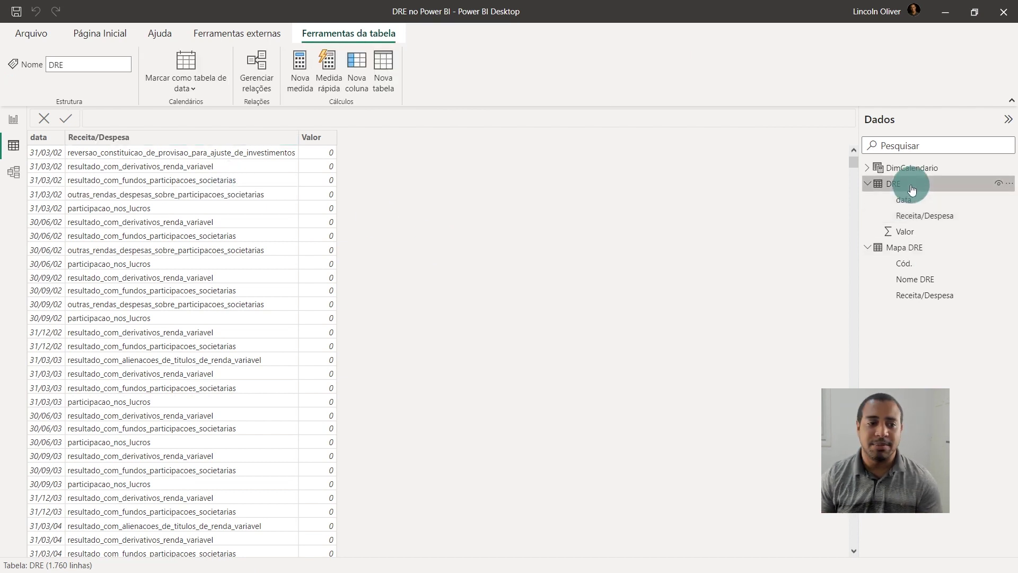
left_click(51, 144)
left_click(81, 138)
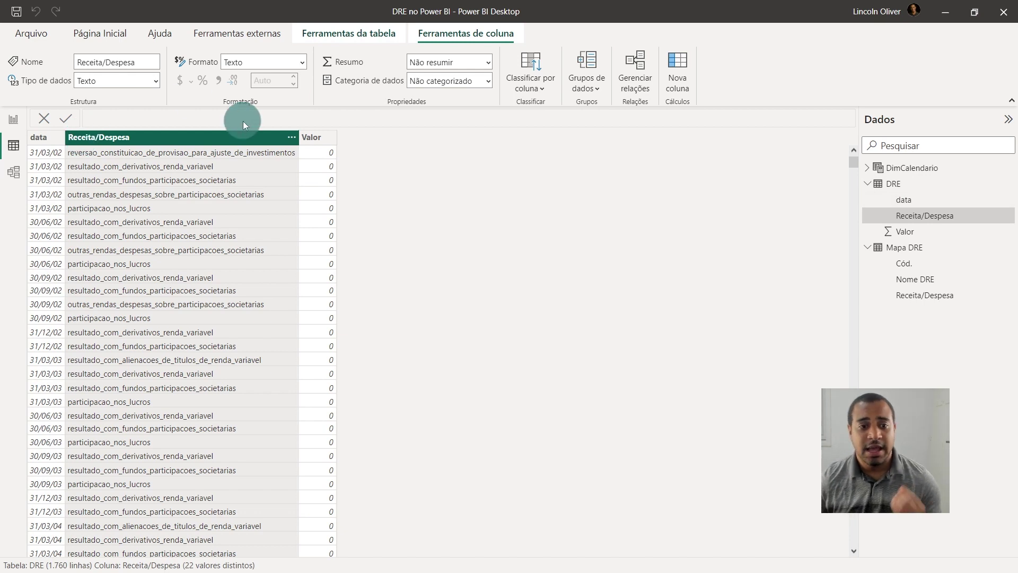
left_click(320, 138)
left_click(336, 148)
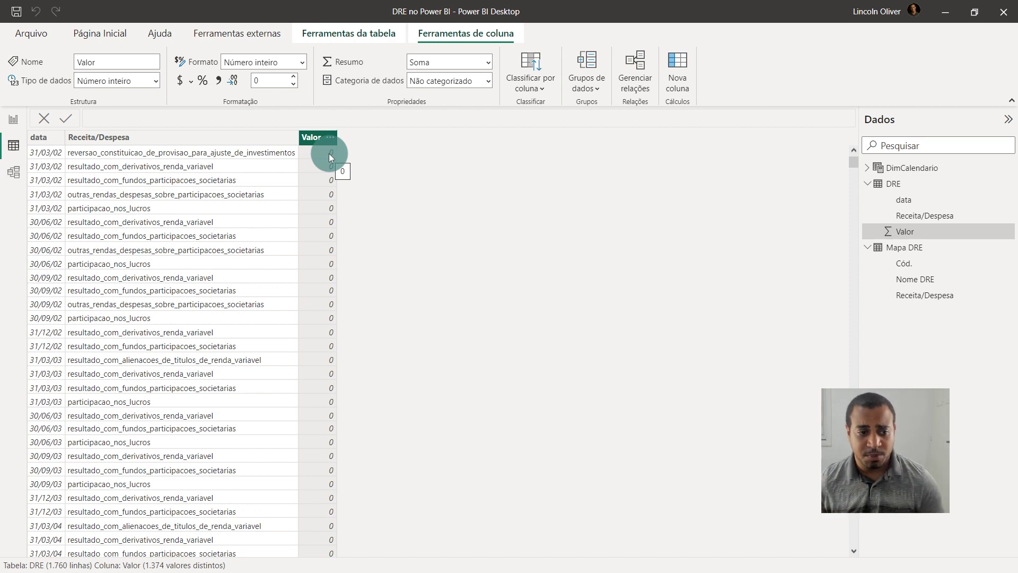
left_click(179, 138)
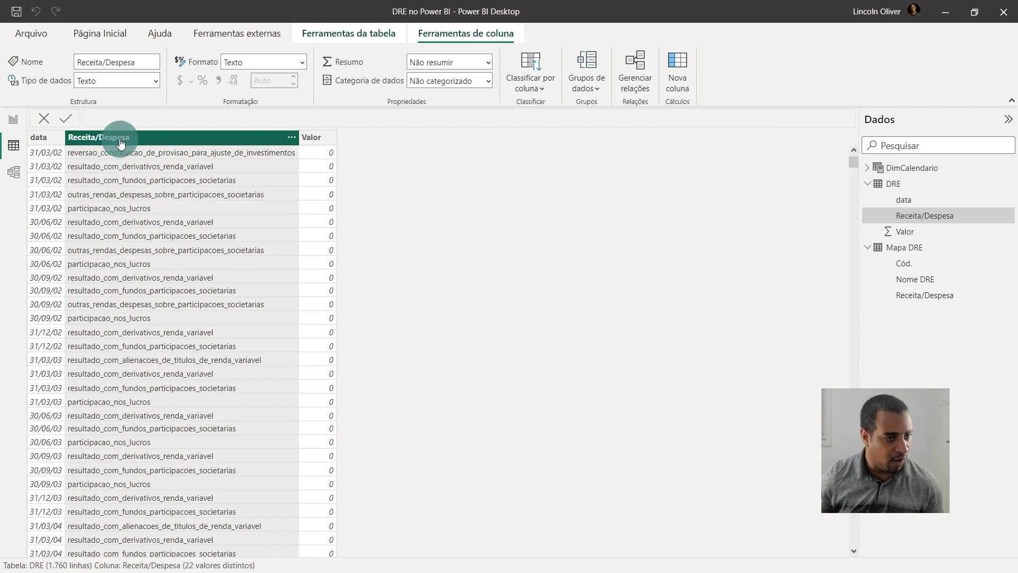
left_click(50, 138)
left_click(136, 137)
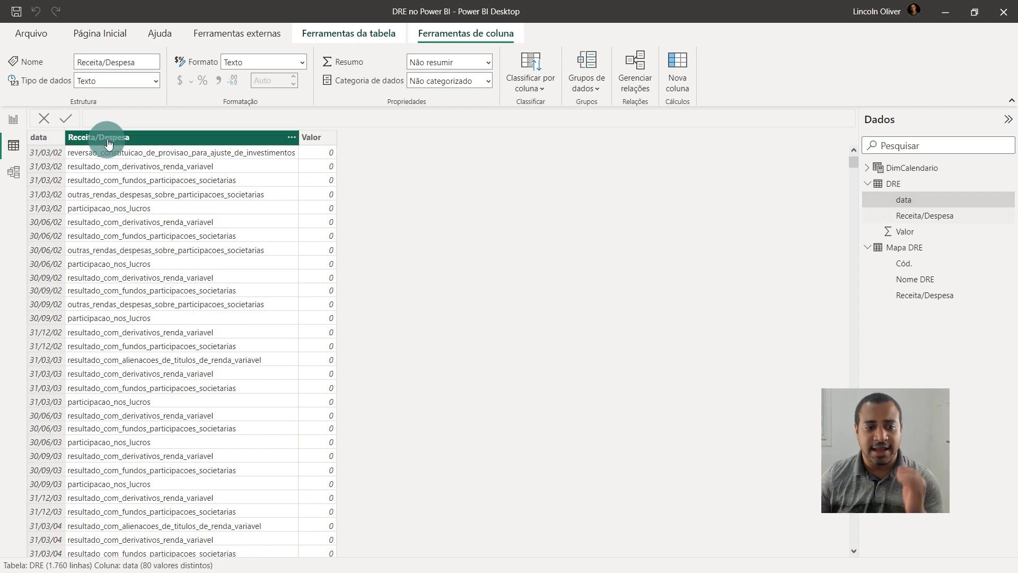
left_click(318, 143)
left_click(190, 196)
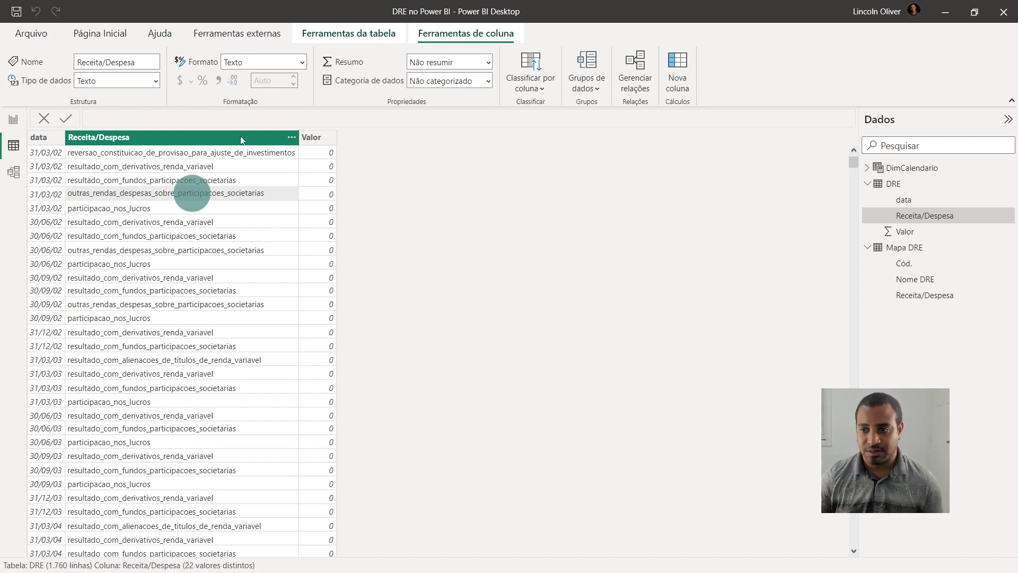
Step: Glance at the model diagram and DimCalendario's properties, then return to the table rows
left_click(13, 171)
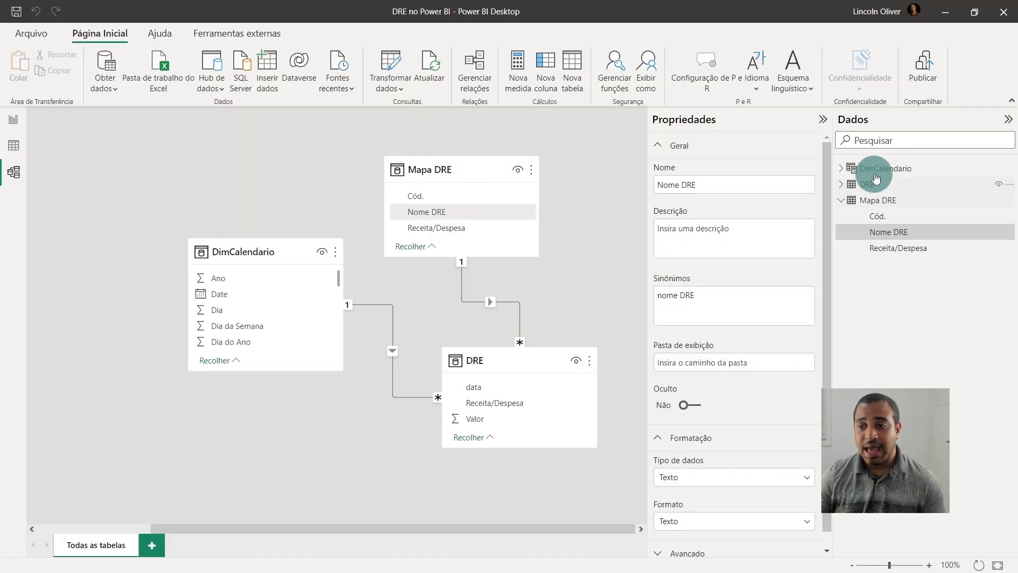
left_click(880, 168)
left_click(12, 146)
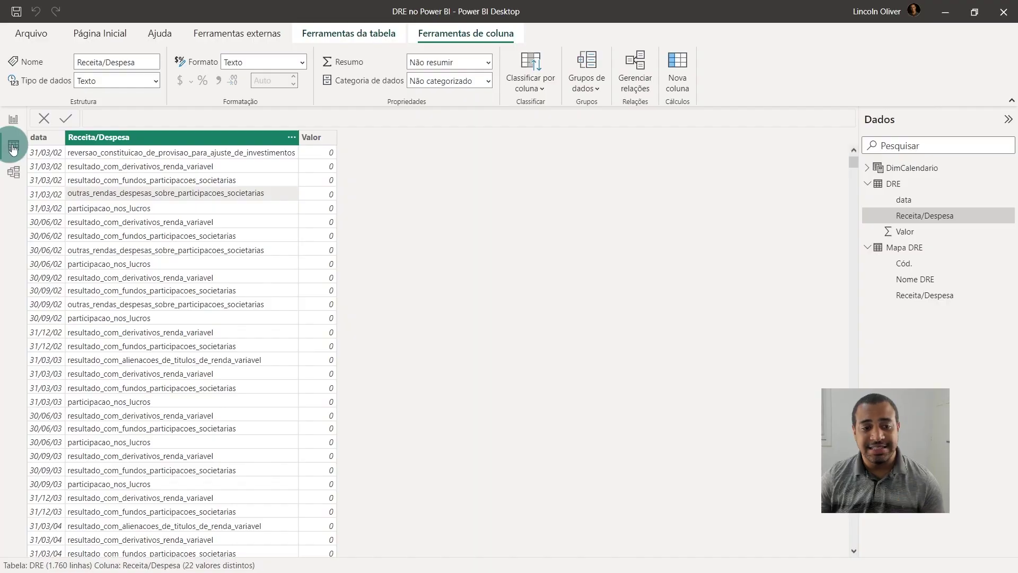
Step: View DimCalendario with its formula bar collapsed, then show the 23-row Mapa DRE table
left_click(902, 167)
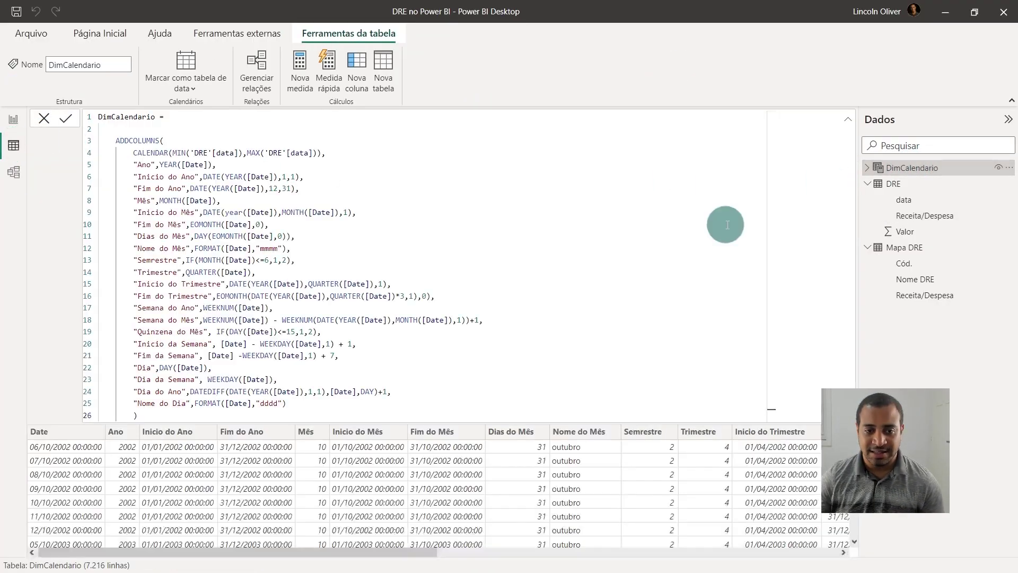
left_click(847, 118)
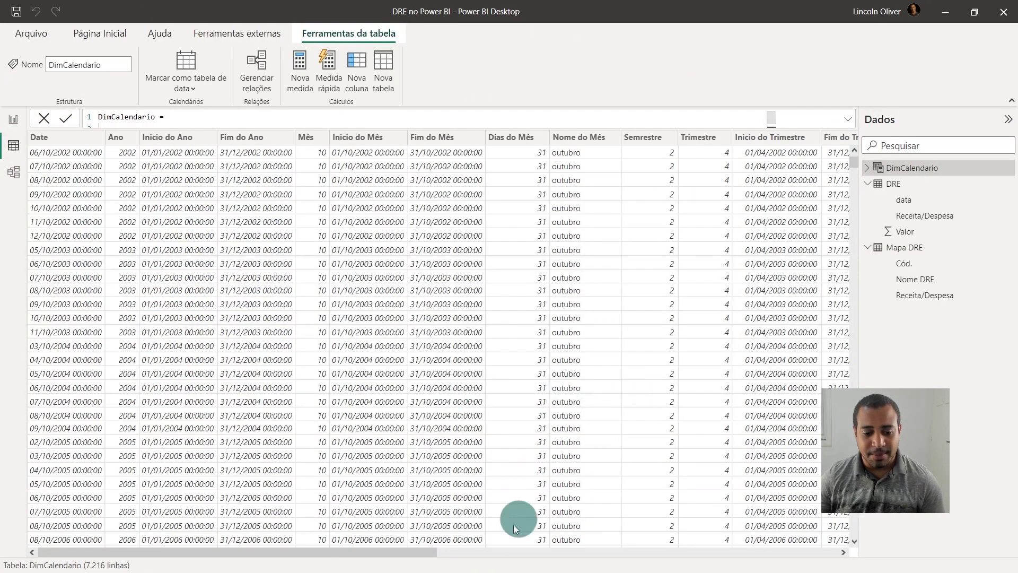
left_click_drag(411, 552, 380, 465)
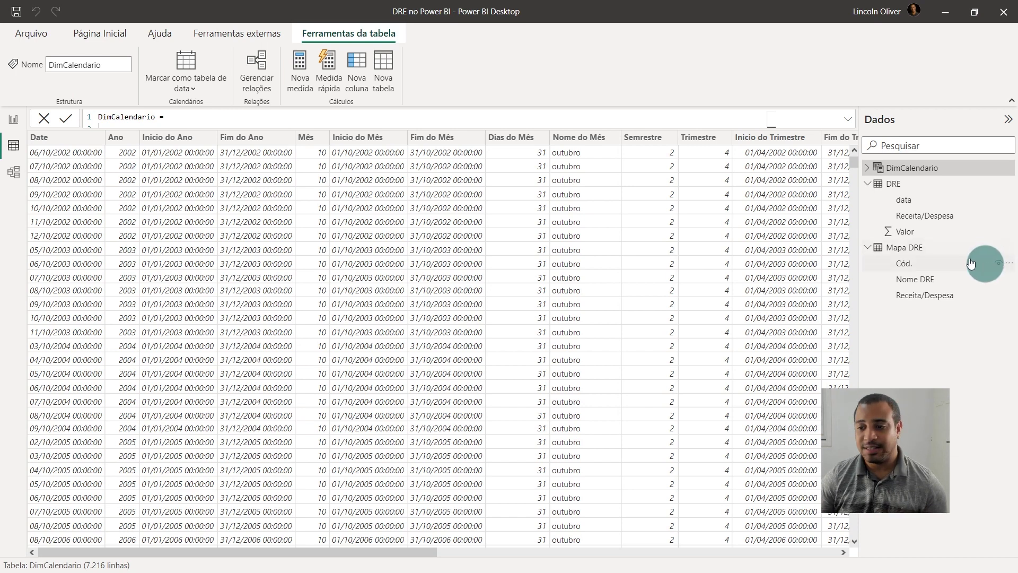
mouse_move(905, 247)
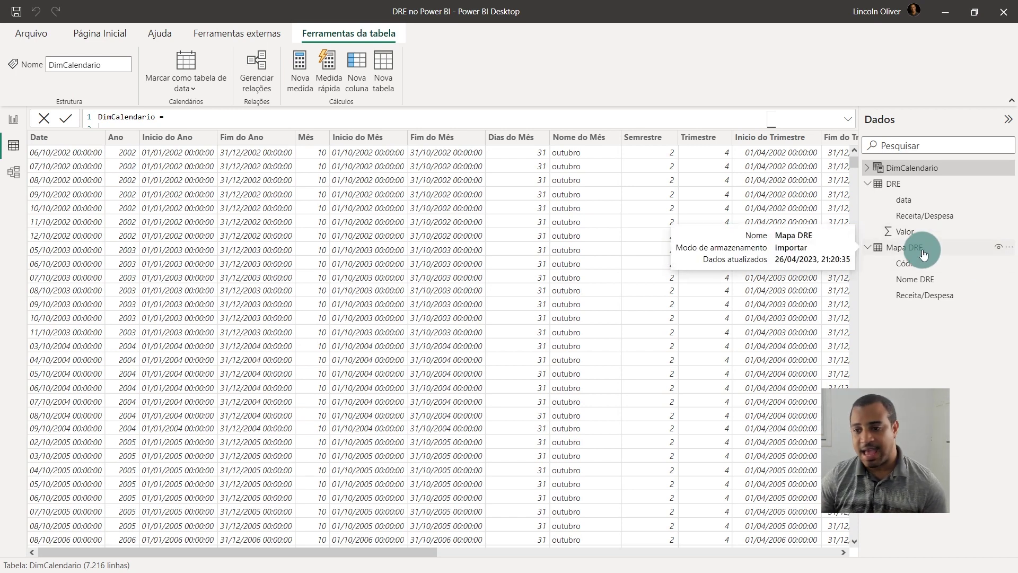
left_click(923, 255)
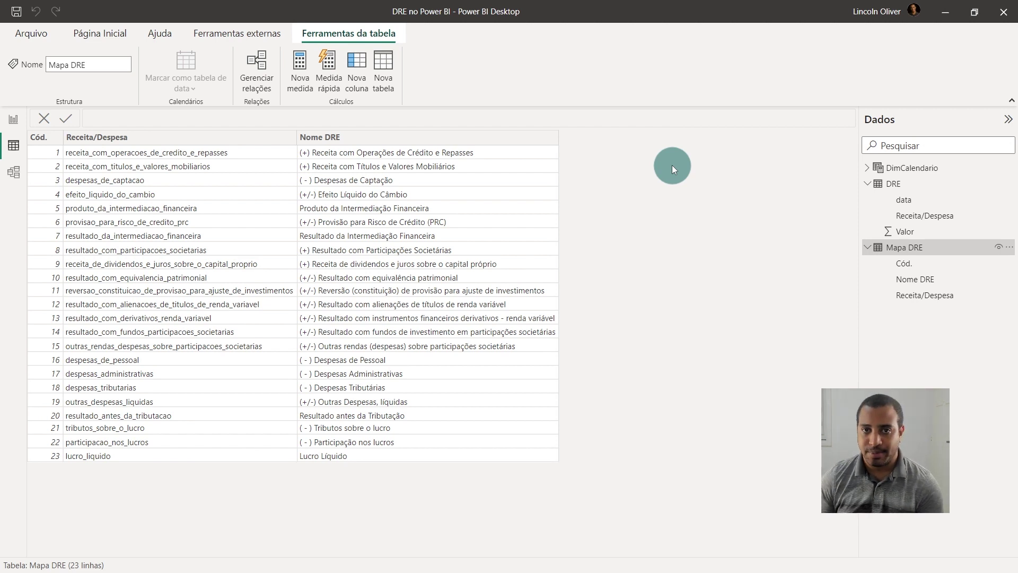
Step: Inspect the Mapa DRE table's Cód., Receita/Despesa and Nome DRE columns
left_click(43, 139)
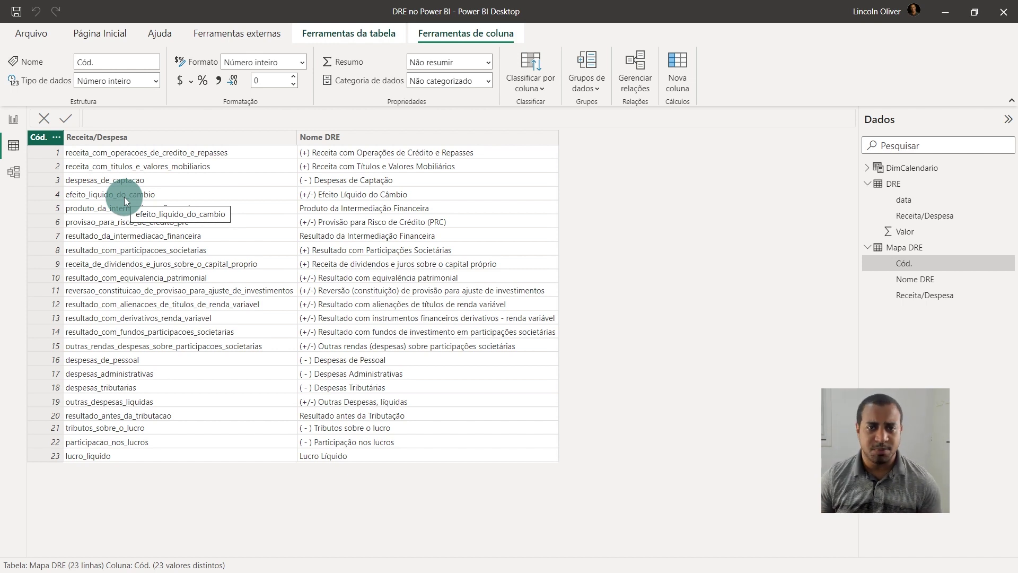
left_click(189, 137)
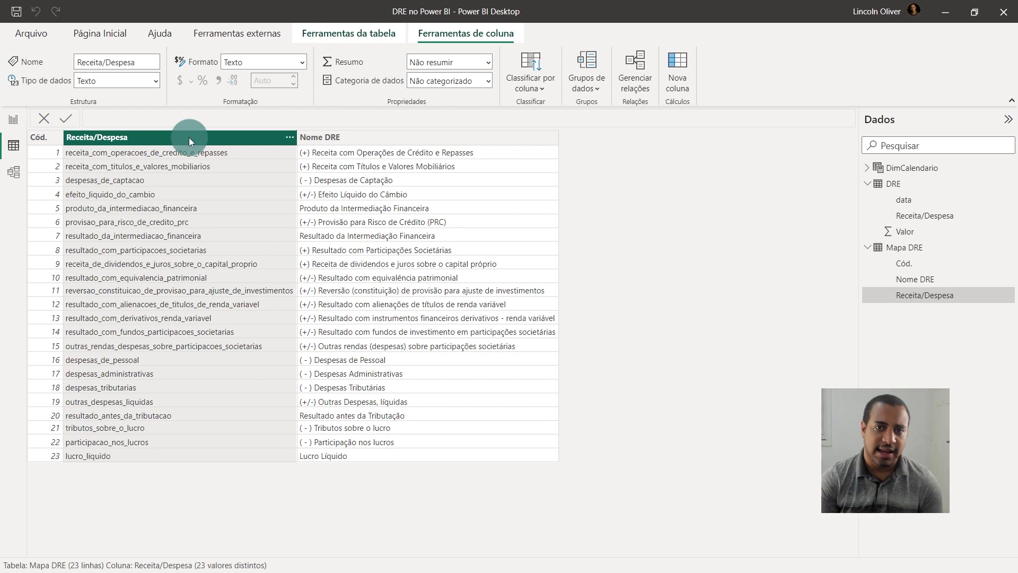
left_click(352, 137)
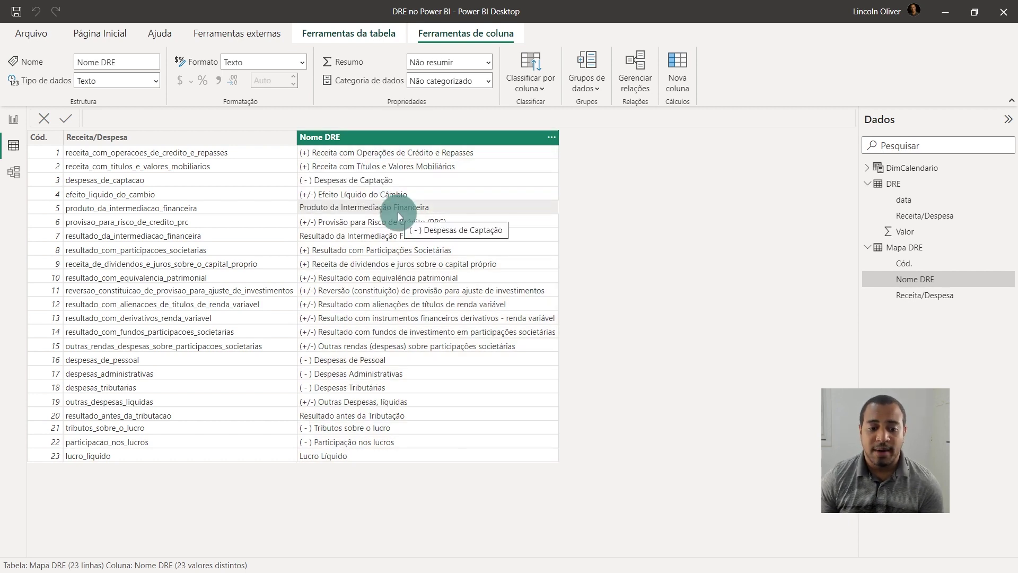
left_click(335, 136)
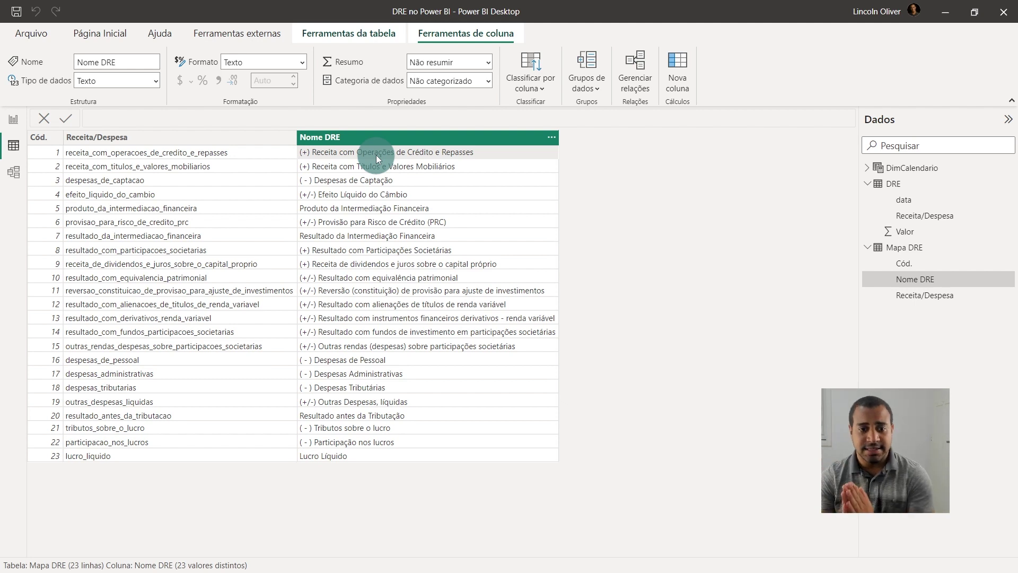
Step: Bring up the model diagram showing how DimCalendario, DRE and Mapa DRE relate
left_click(13, 172)
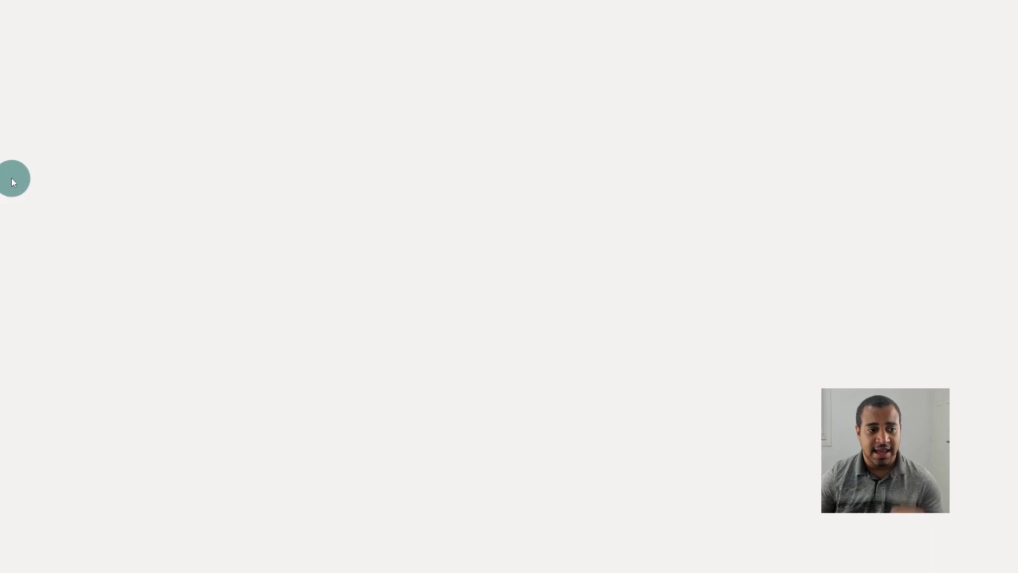
left_click(13, 145)
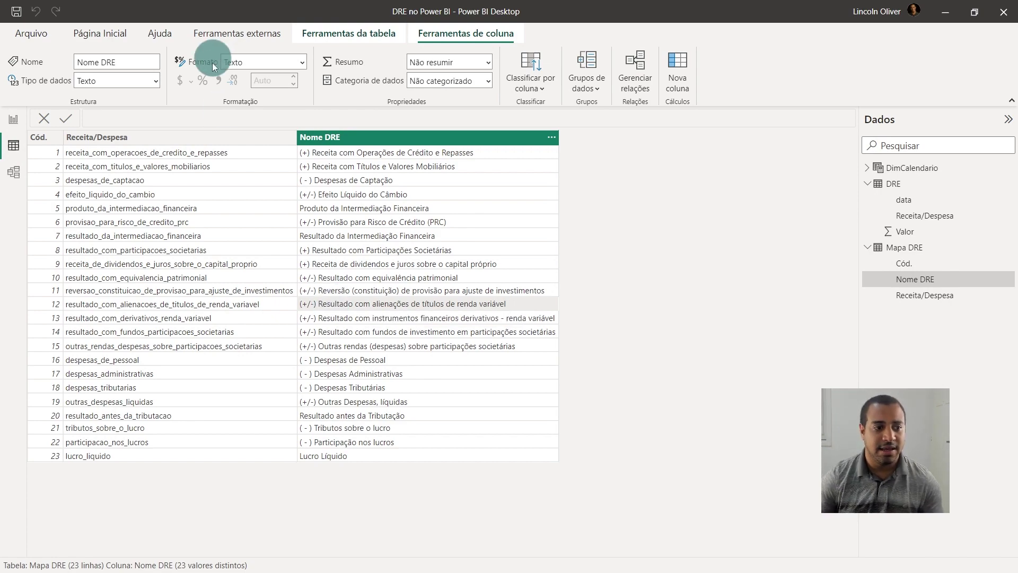
left_click(13, 172)
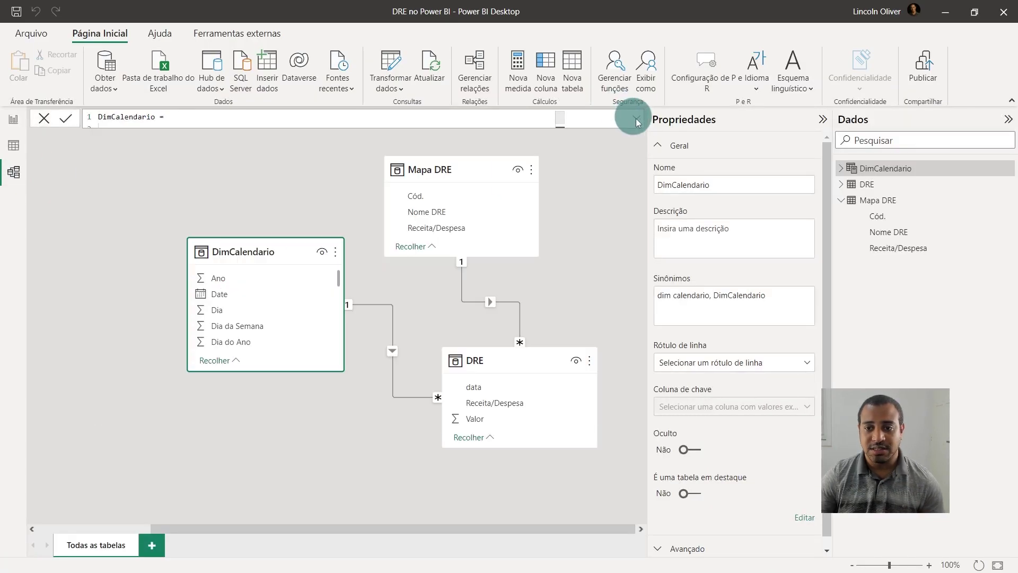
Step: Spread out the DimCalendario, DRE and Mapa DRE cards and hide the properties panel
left_click(636, 117)
left_click_drag(506, 377, 528, 376)
left_click_drag(425, 170, 529, 170)
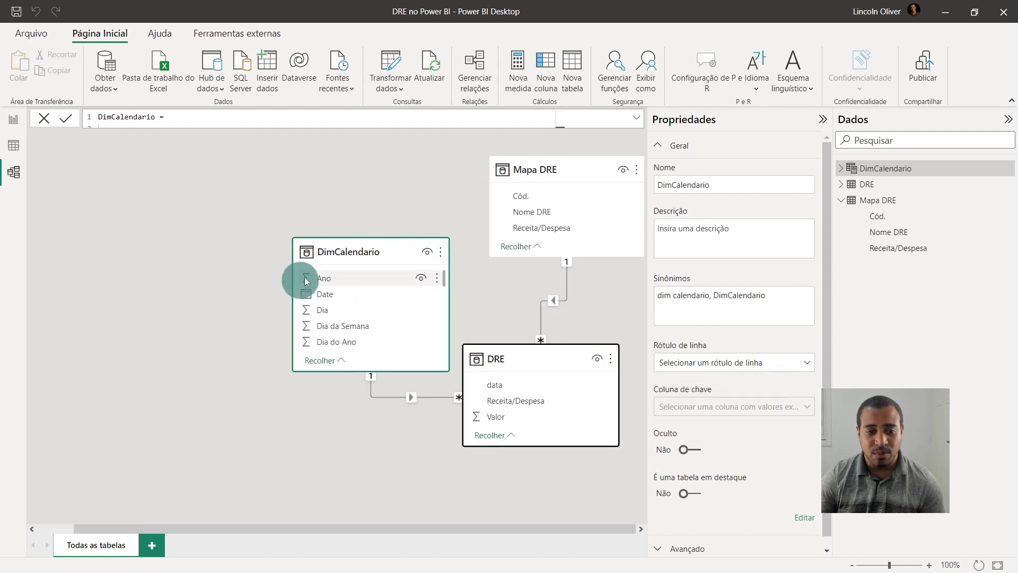
left_click_drag(295, 277, 141, 230)
left_click(823, 119)
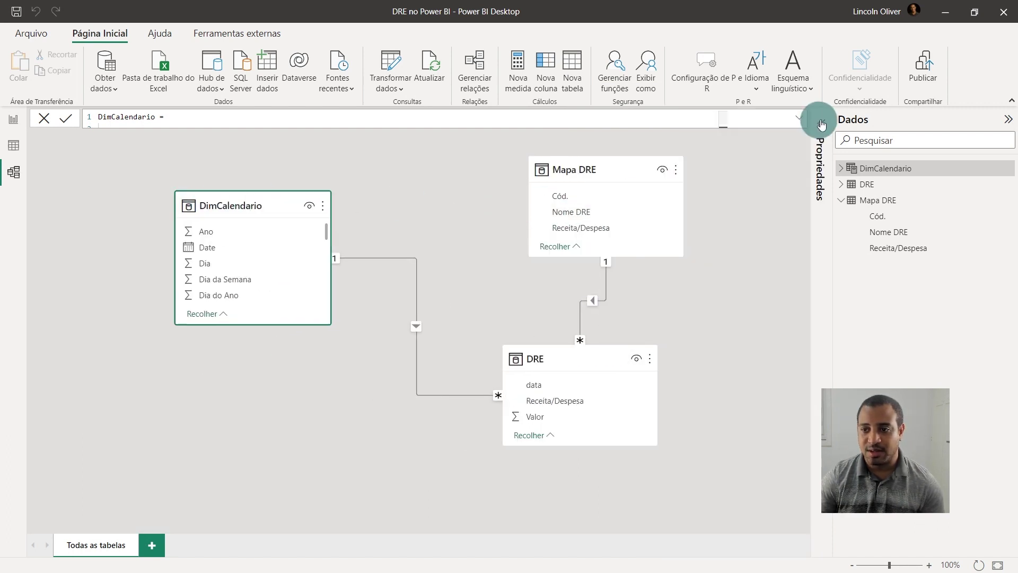
Step: Delete the existing Mapa DRE–DRE and DimCalendario–DRE relationships
left_click(598, 300)
right_click(599, 300)
left_click(618, 309)
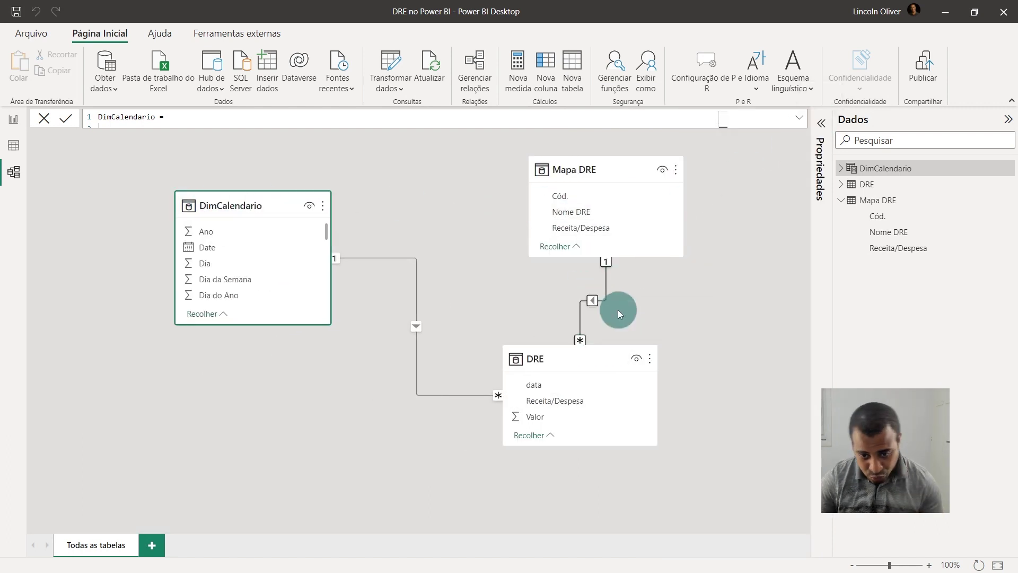
left_click(578, 314)
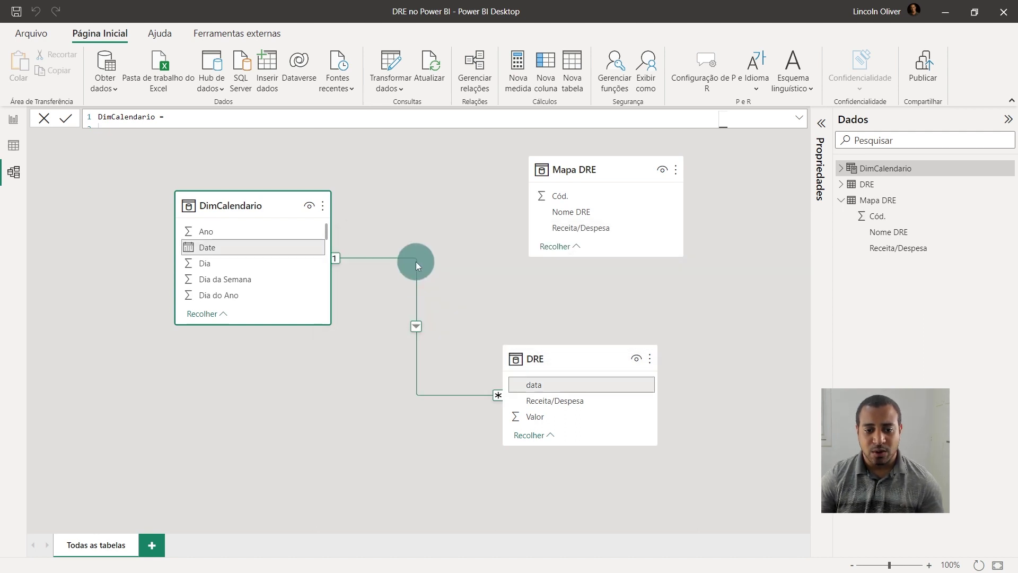
right_click(416, 262)
left_click(432, 271)
left_click(573, 317)
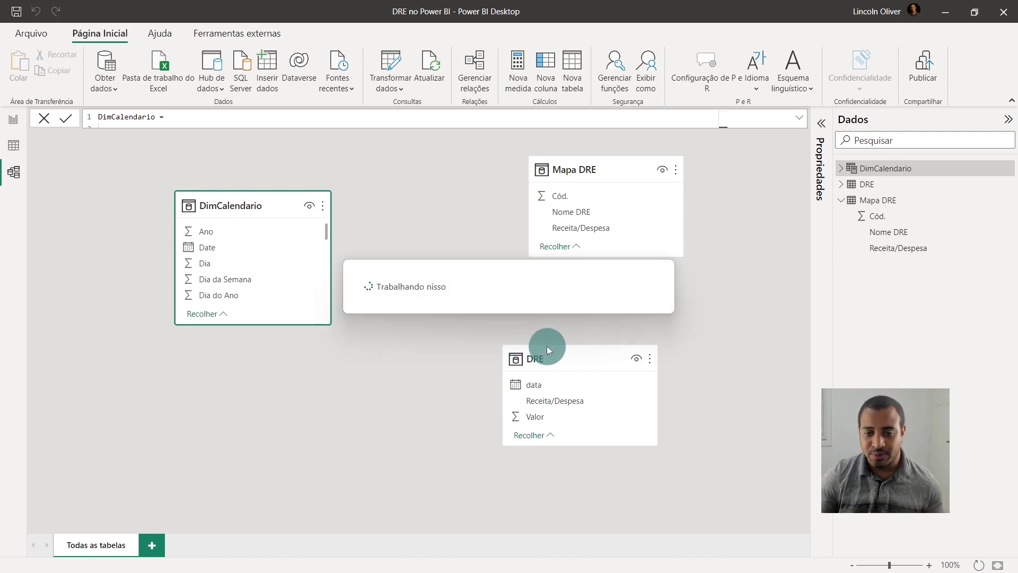
Step: Reposition and enlarge the DRE and Mapa DRE cards, then relate them on Receita/Despesa
left_click_drag(549, 352, 435, 291)
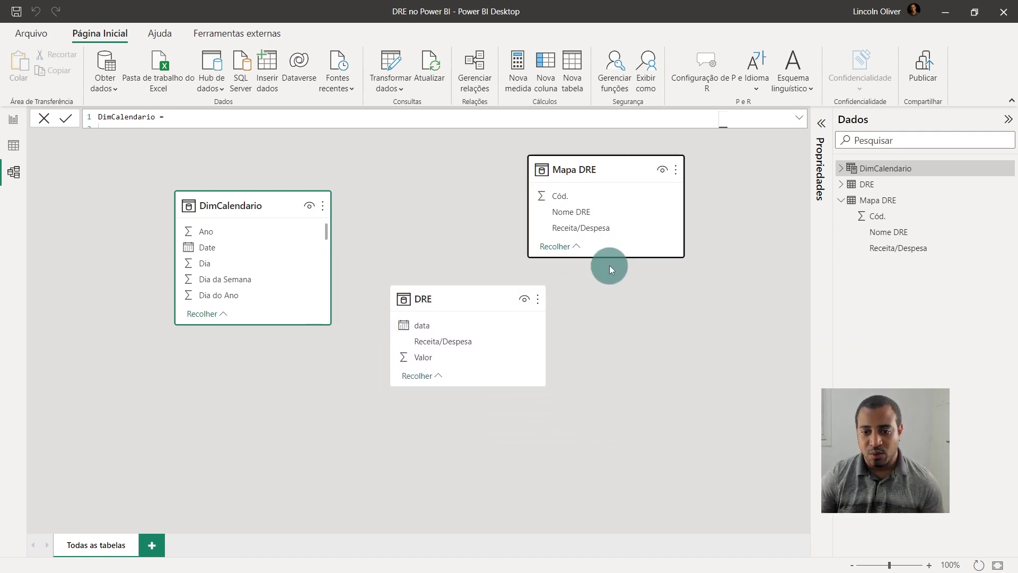
left_click_drag(611, 257, 579, 364)
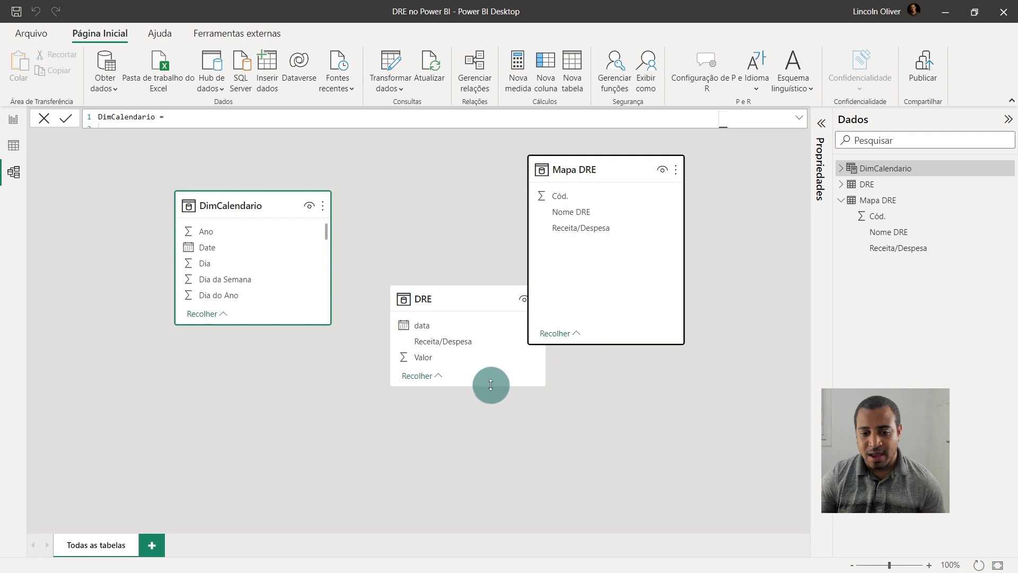
left_click_drag(491, 386, 491, 428)
left_click_drag(468, 299, 424, 289)
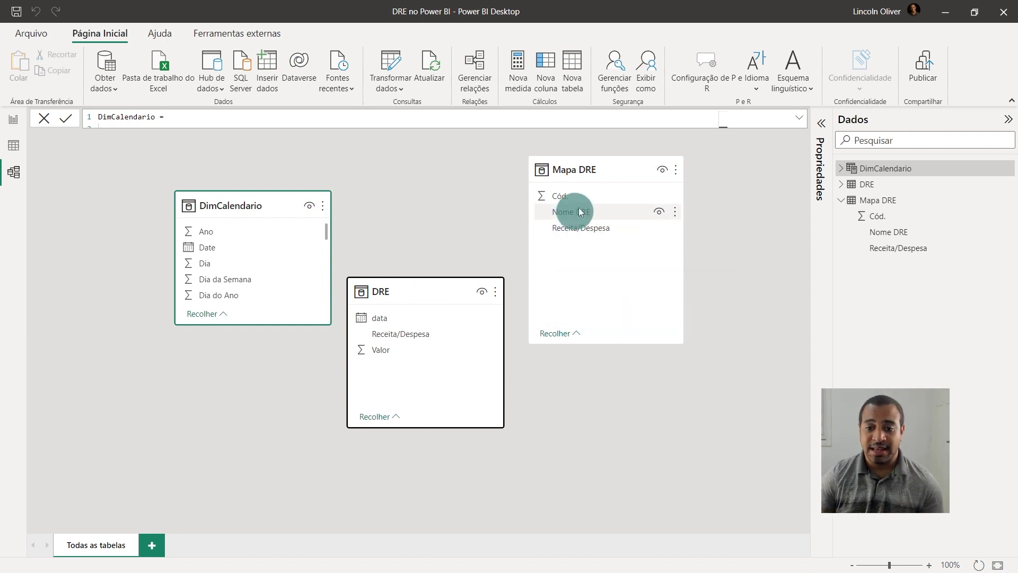
mouse_move(412, 290)
left_mouse_down()
mouse_move(438, 204)
mouse_move(420, 206)
left_mouse_up()
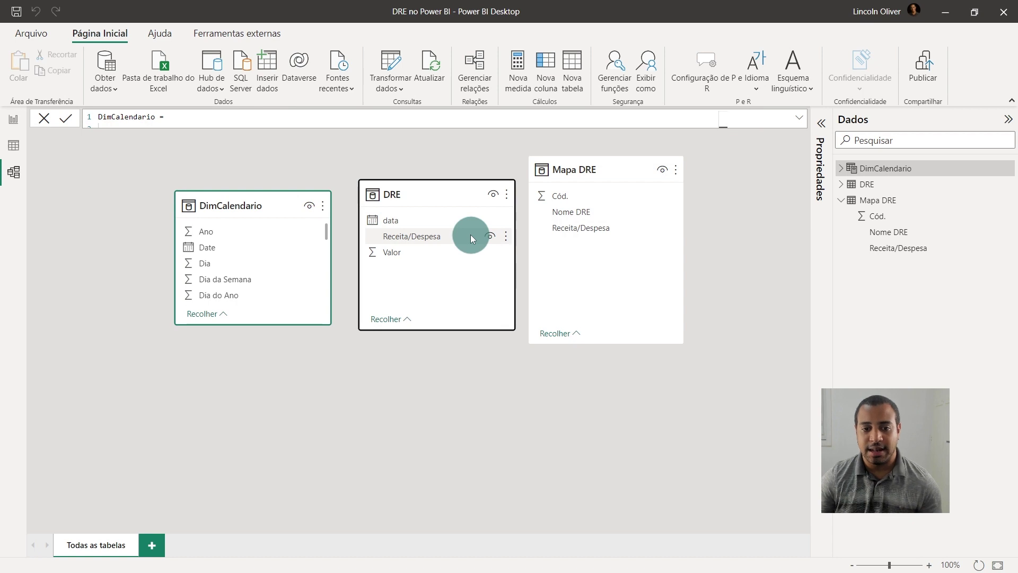
left_click_drag(469, 235, 404, 240)
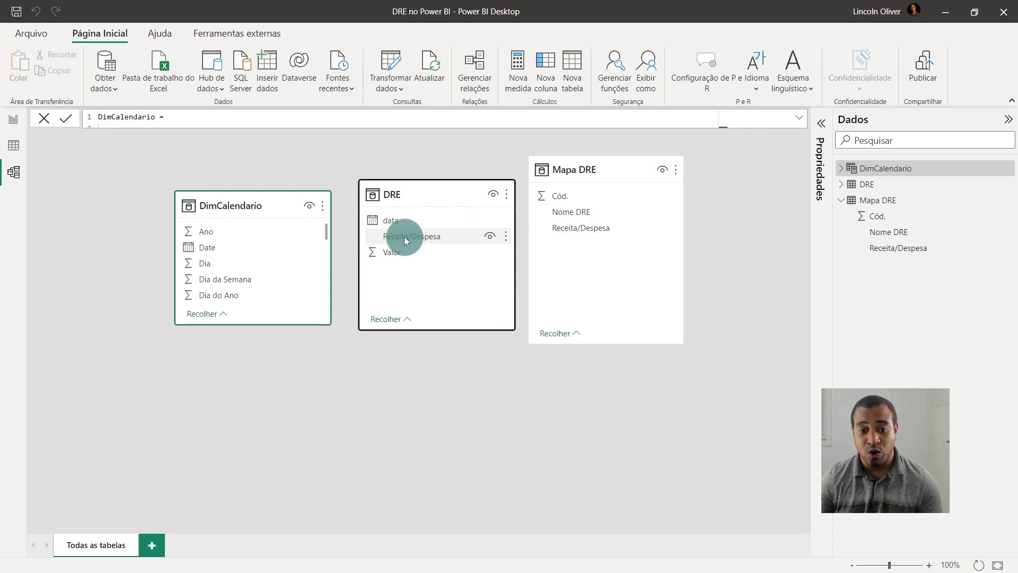
left_click_drag(404, 240, 614, 227)
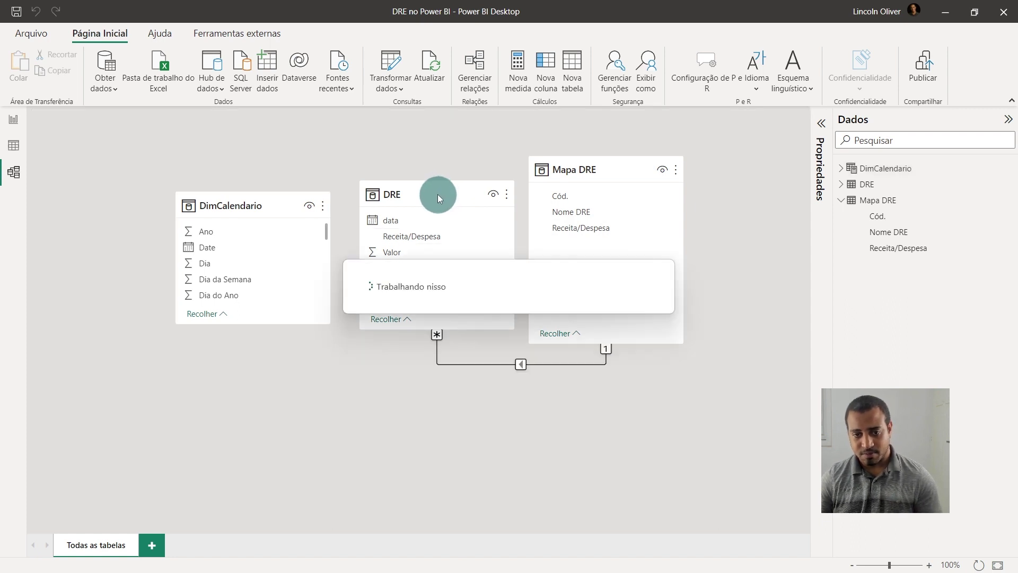
Step: Rearrange the table cards and relate DimCalendario's Date to the DRE table
left_click_drag(437, 194, 446, 354)
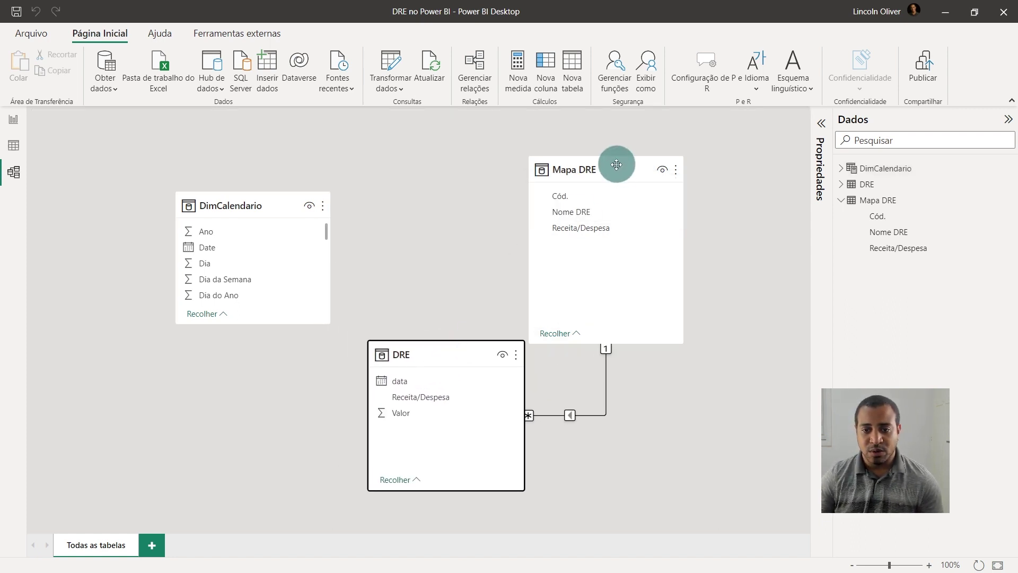
left_click_drag(616, 164, 684, 165)
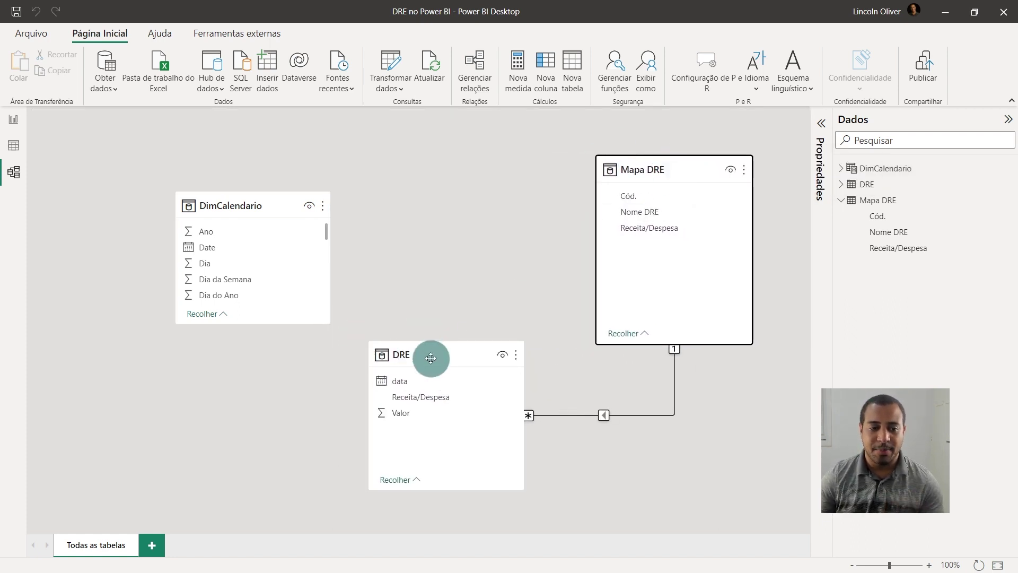
left_click_drag(237, 206, 195, 170)
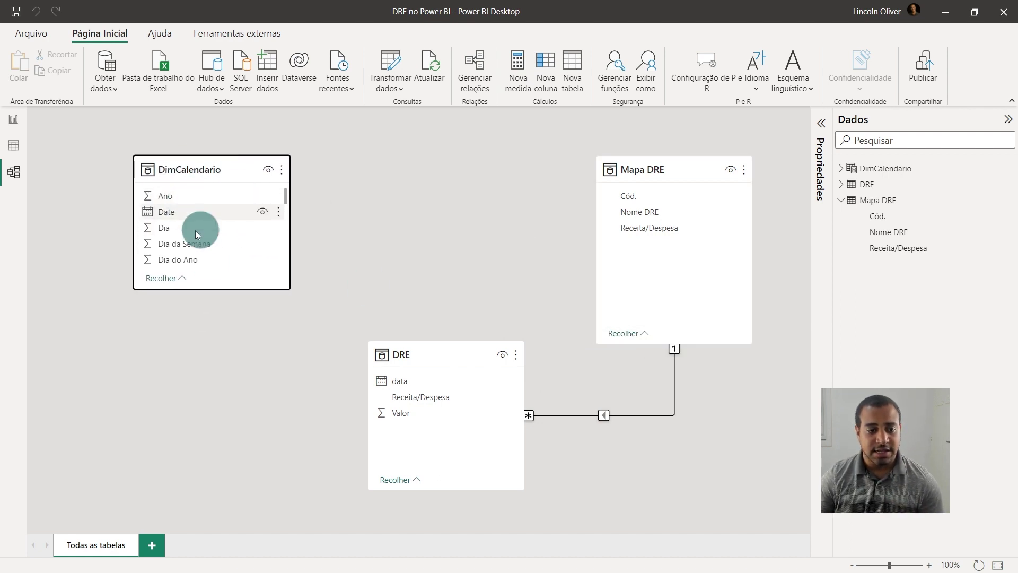
left_click_drag(170, 212, 419, 383)
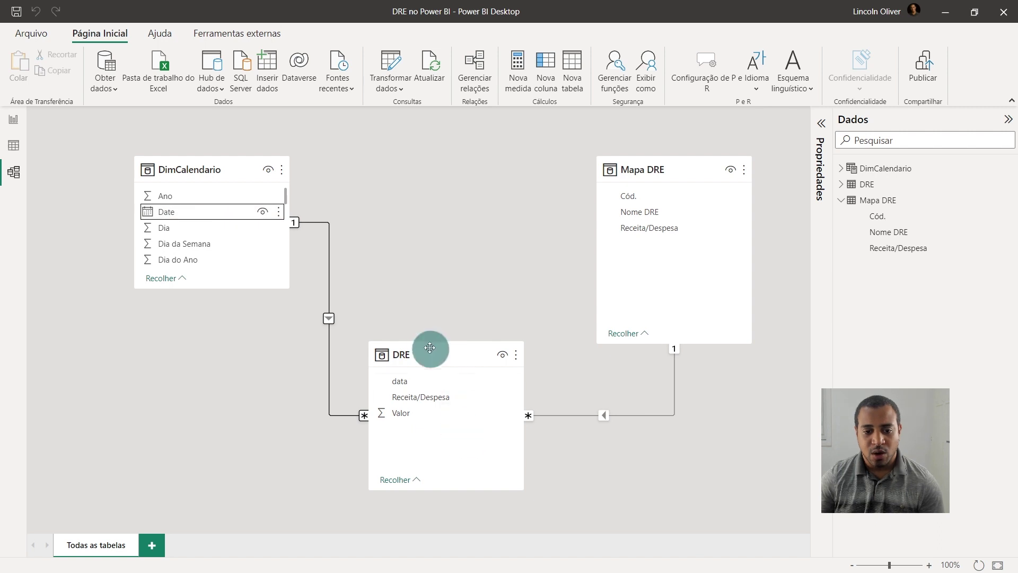
left_click_drag(429, 347, 414, 218)
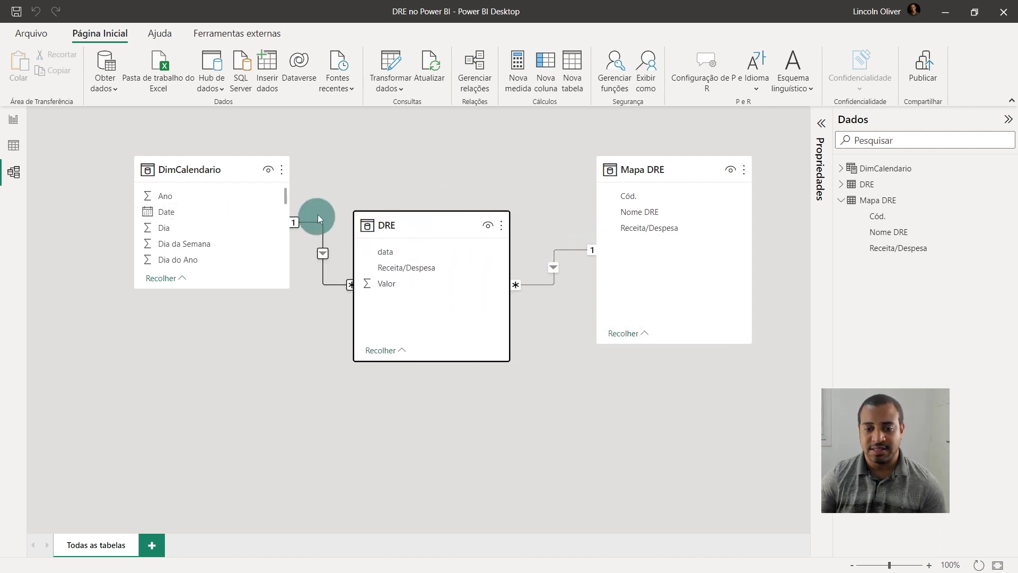
Step: Back out of a second Receita/Despesa link attempt and go to the report page with the Data pane showing
left_click(657, 231)
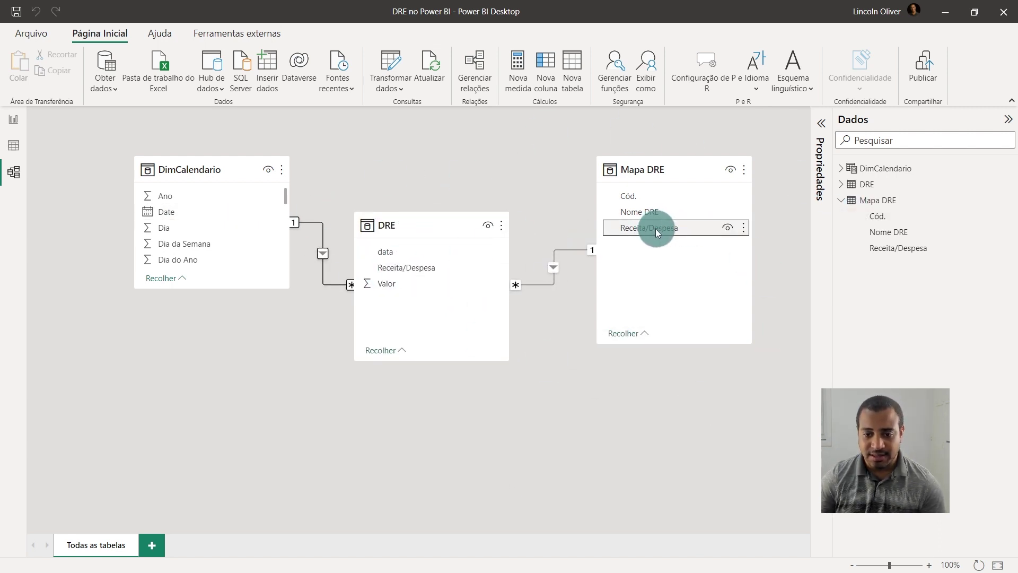
left_click_drag(656, 231, 473, 271)
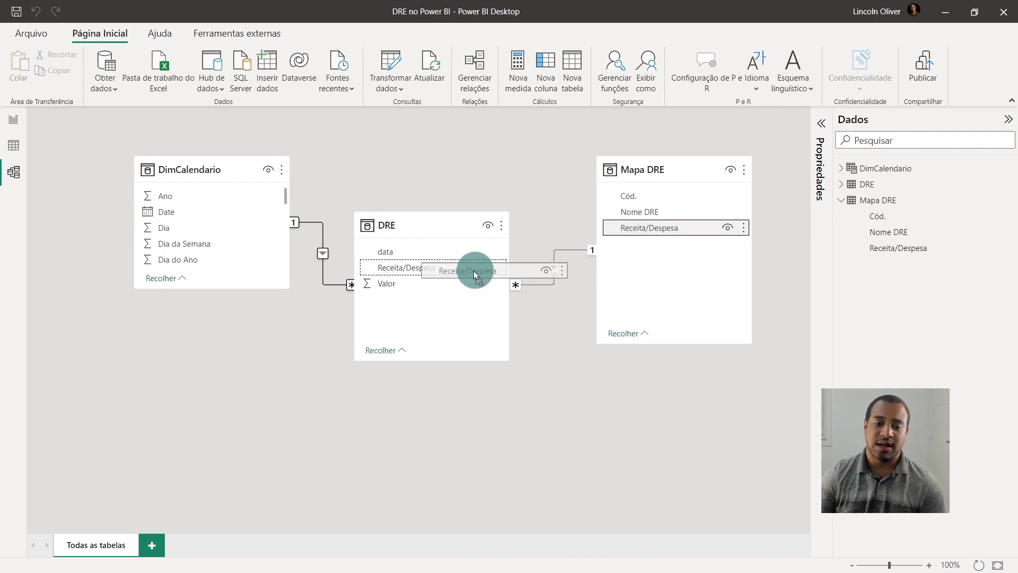
left_click_drag(473, 270, 675, 234)
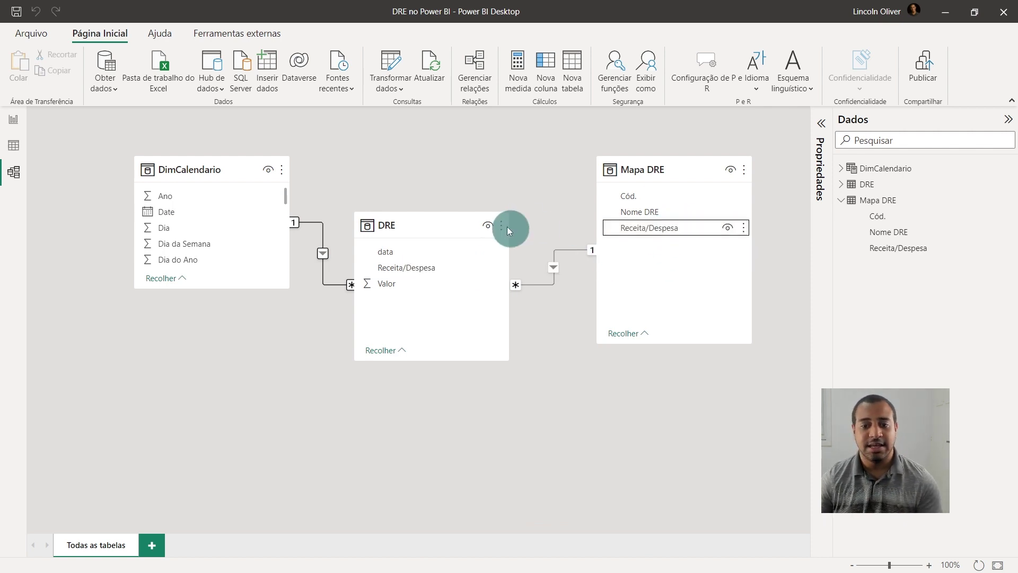
left_click(16, 121)
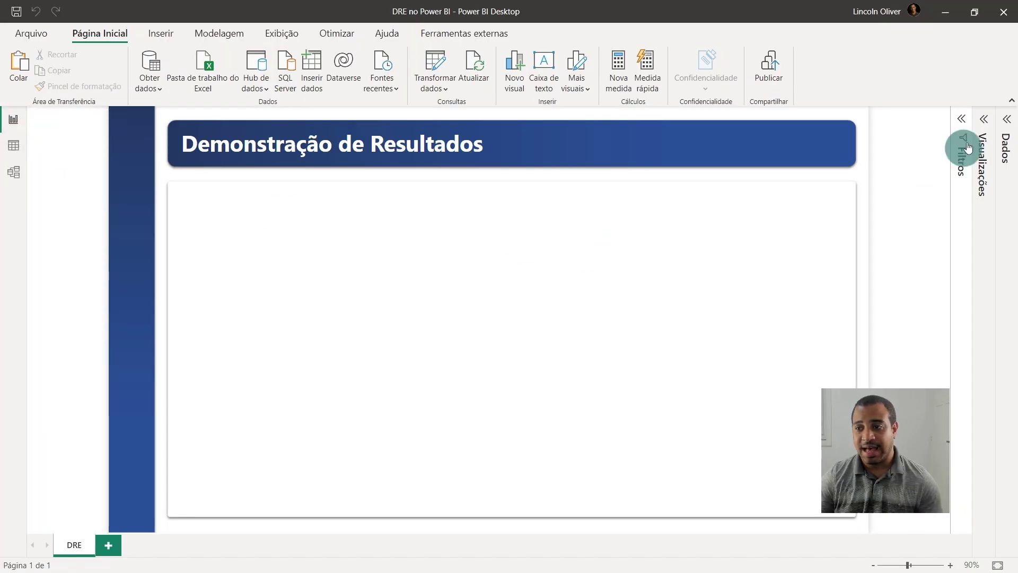
left_click(1006, 125)
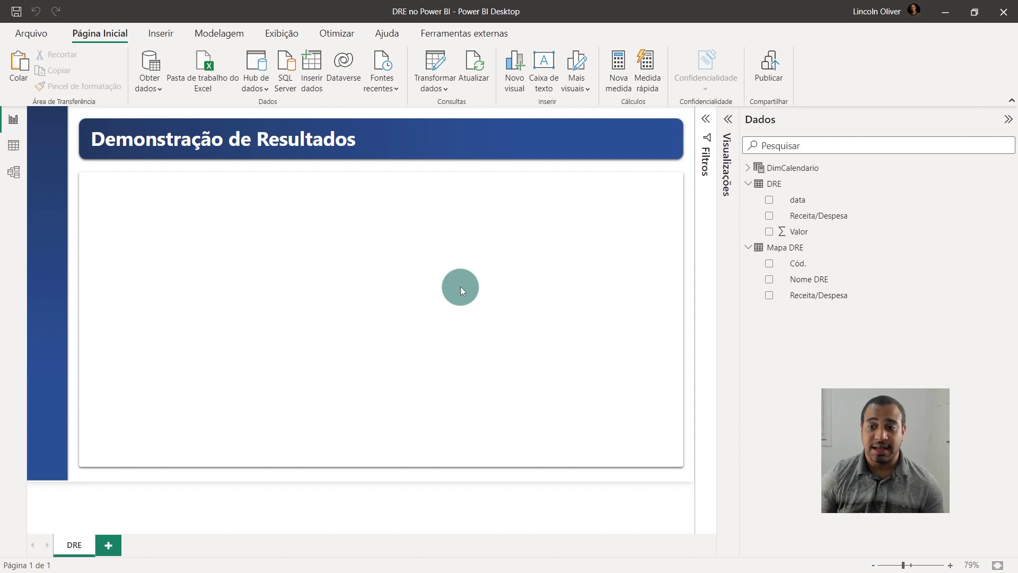
Step: Add a matrix visual sized to fill the report's white panel
left_click(727, 118)
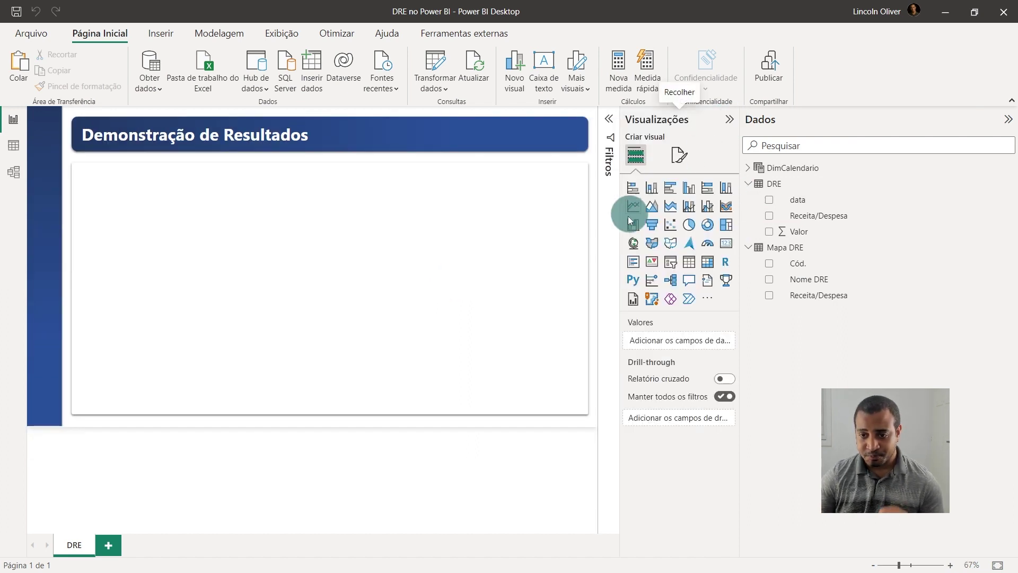
left_click(708, 262)
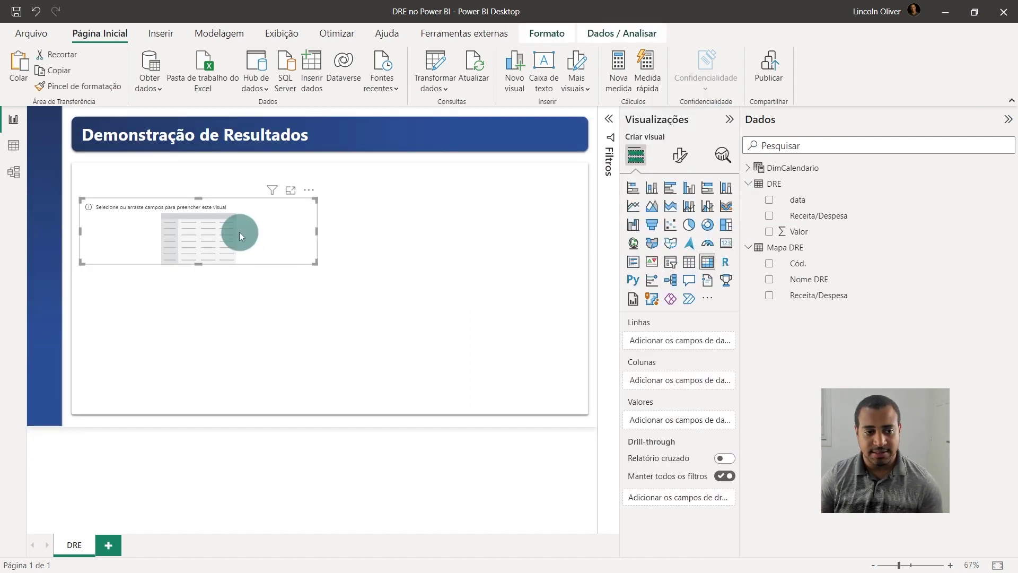
left_click_drag(239, 231, 231, 198)
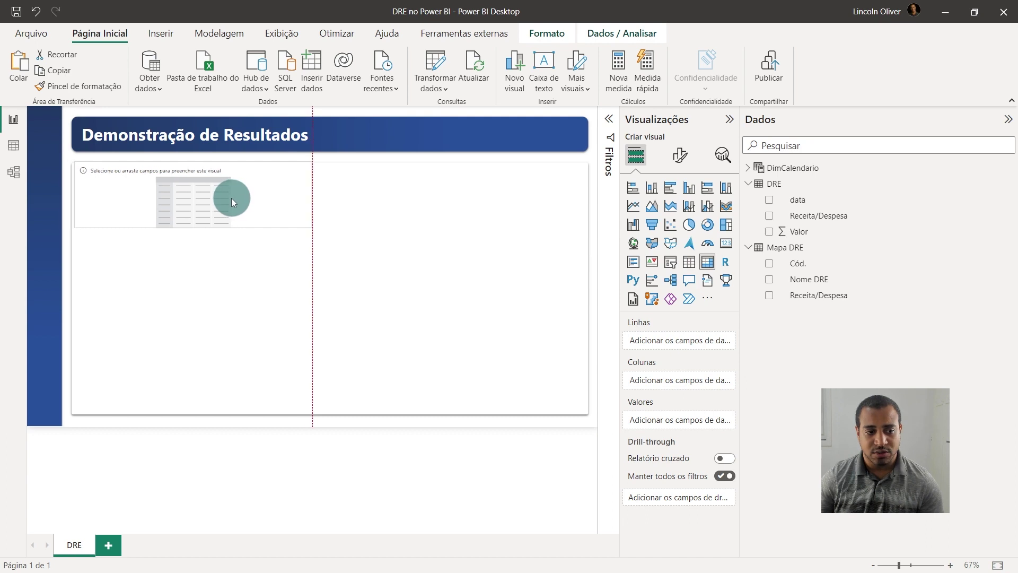
mouse_move(310, 227)
left_mouse_down()
mouse_move(553, 405)
mouse_move(576, 403)
left_mouse_up()
Step: Put DimCalendario's Ano in the matrix columns, showing years 2002–2021
left_click(748, 168)
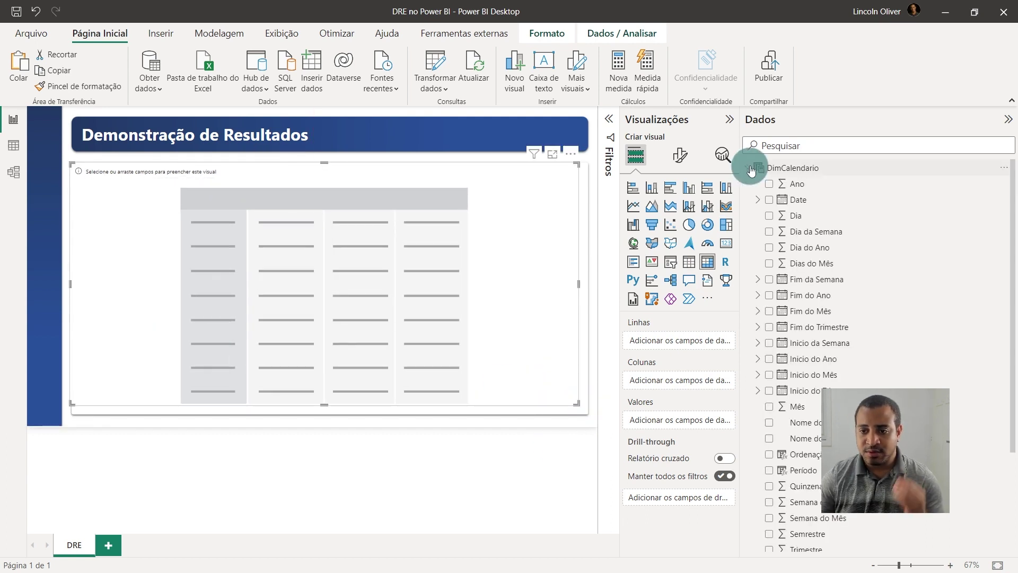
scroll(843, 281, "down", 3)
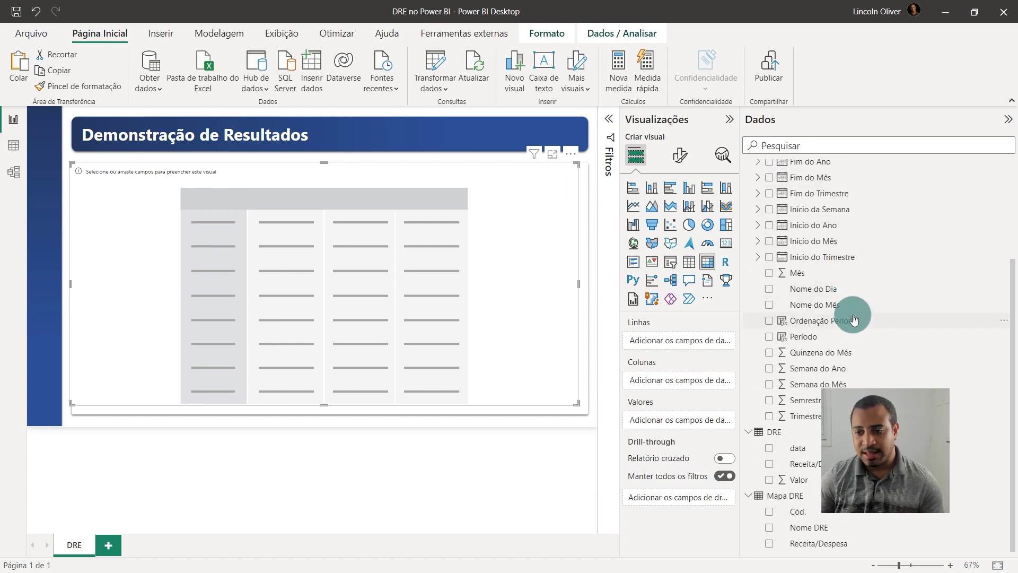
scroll(852, 318, "up", 3)
scroll(843, 297, "down", 3)
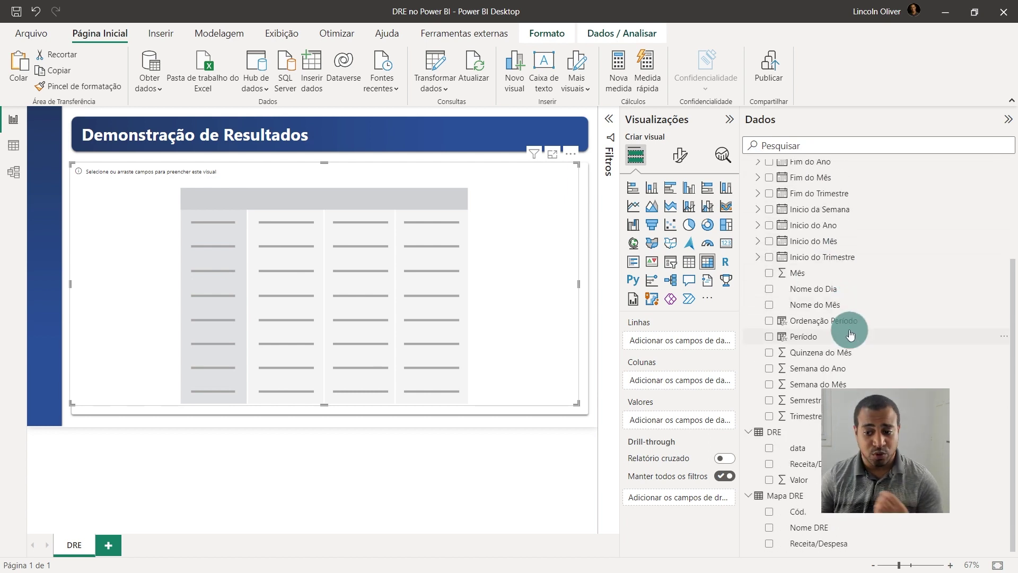
scroll(848, 334, "up", 3)
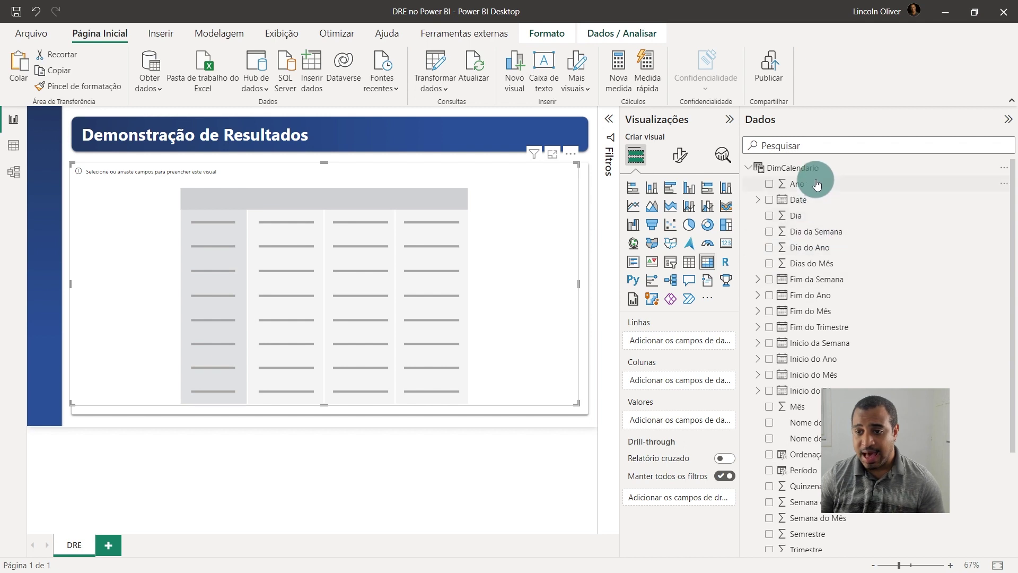
left_click_drag(816, 184, 693, 383)
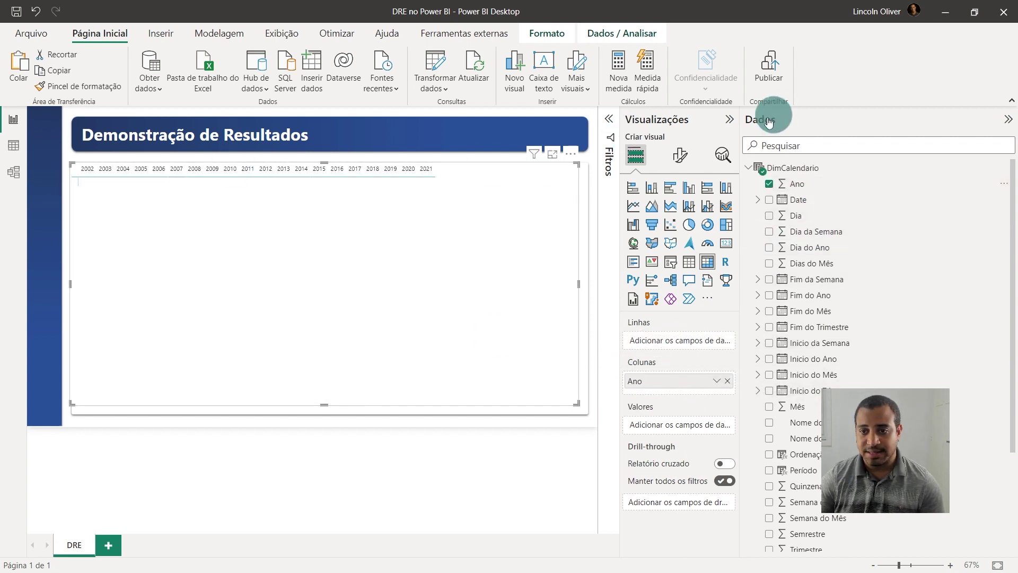
left_click(730, 119)
left_click(545, 132)
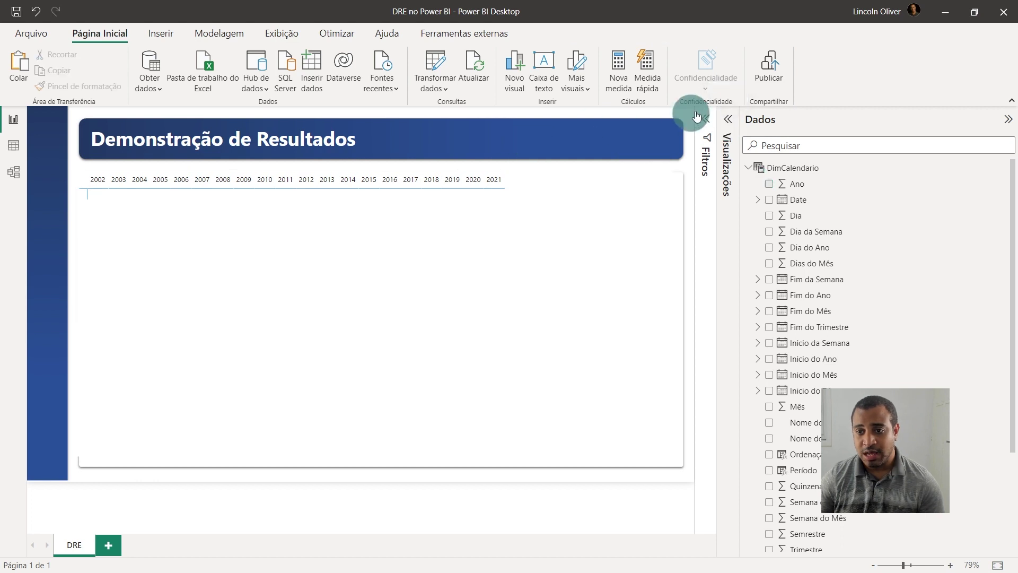
Step: Add an Ano slicer on the title banner, starting the range at 2008
left_click(727, 118)
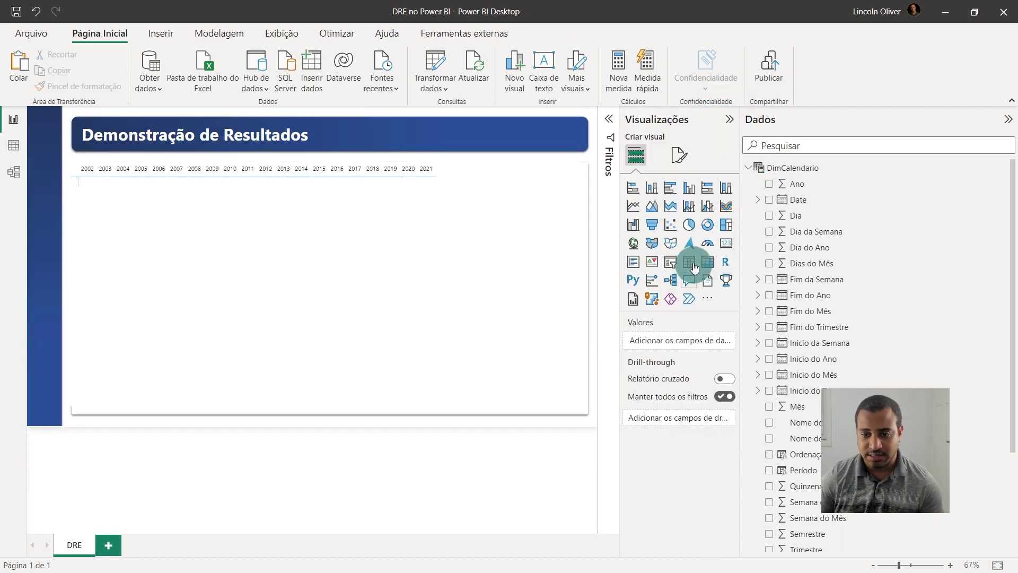
left_click(670, 261)
mouse_move(212, 136)
left_mouse_down()
mouse_move(541, 234)
mouse_move(542, 155)
left_mouse_up()
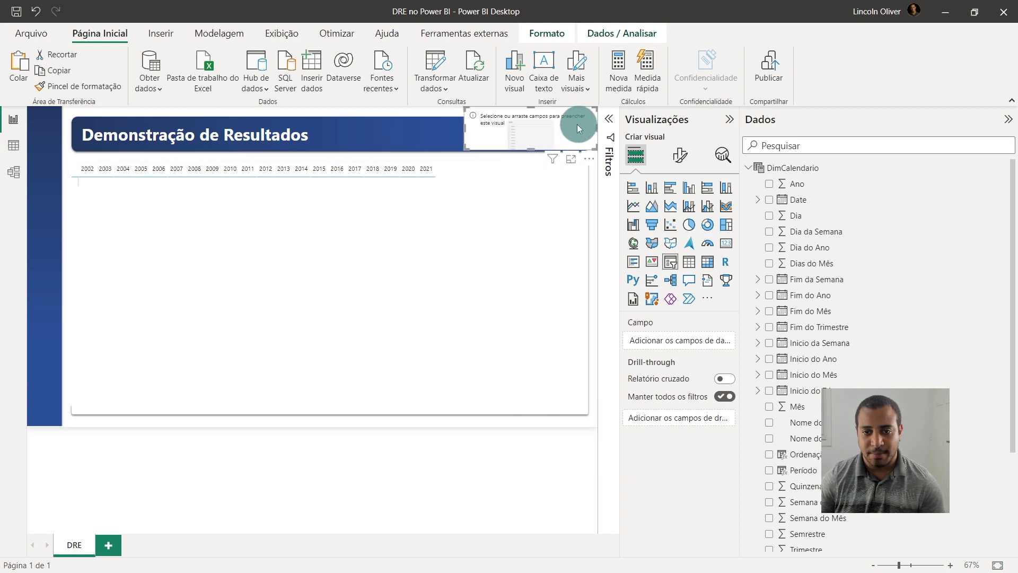
mouse_move(576, 124)
left_mouse_down()
mouse_move(549, 130)
mouse_move(559, 131)
left_mouse_up()
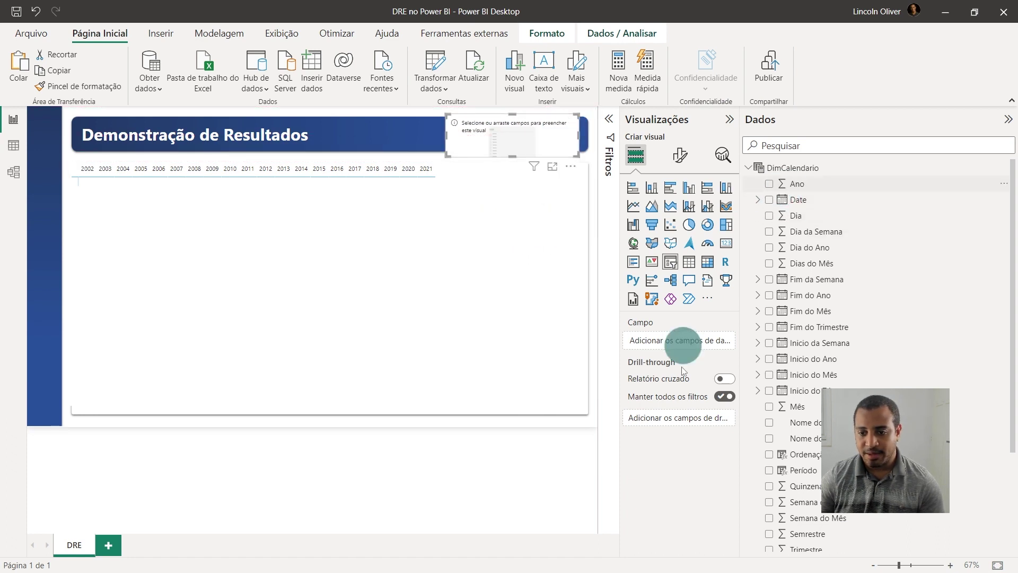
left_click_drag(678, 336, 679, 340)
left_click_drag(477, 145, 500, 143)
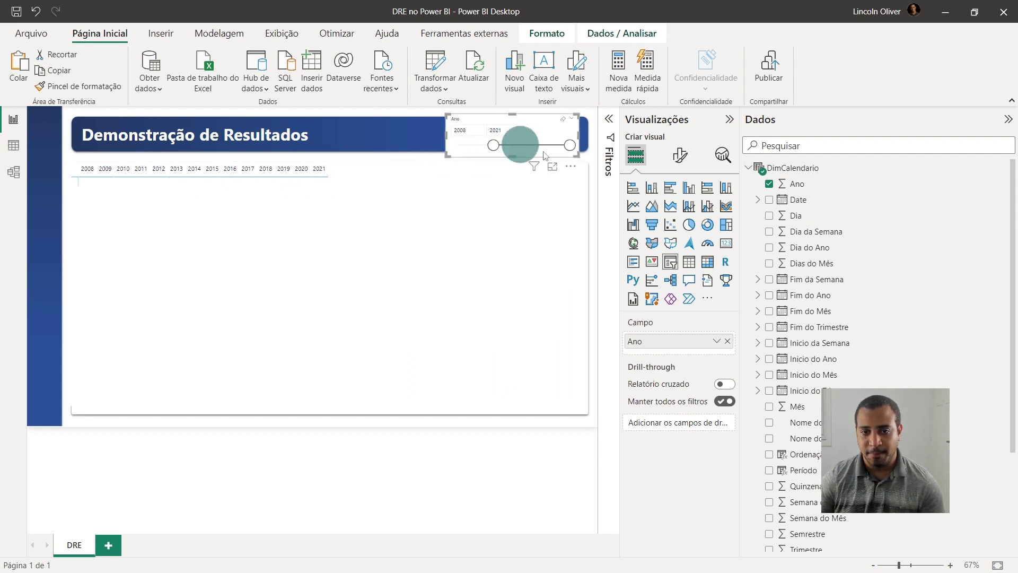
Step: Turn off the slicer's background and make its value text white
left_click(680, 154)
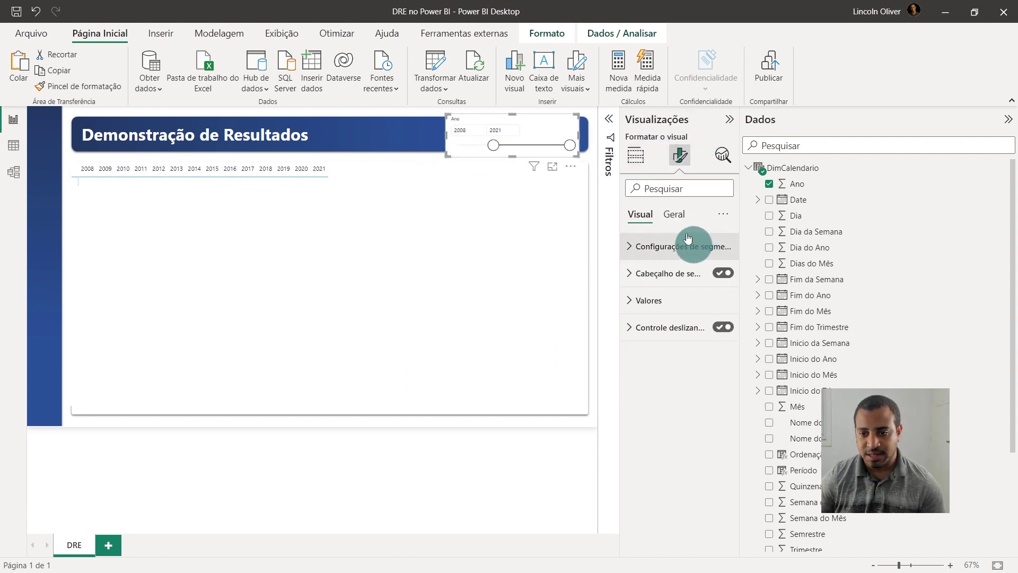
left_click(672, 217)
left_click(648, 300)
left_click(718, 332)
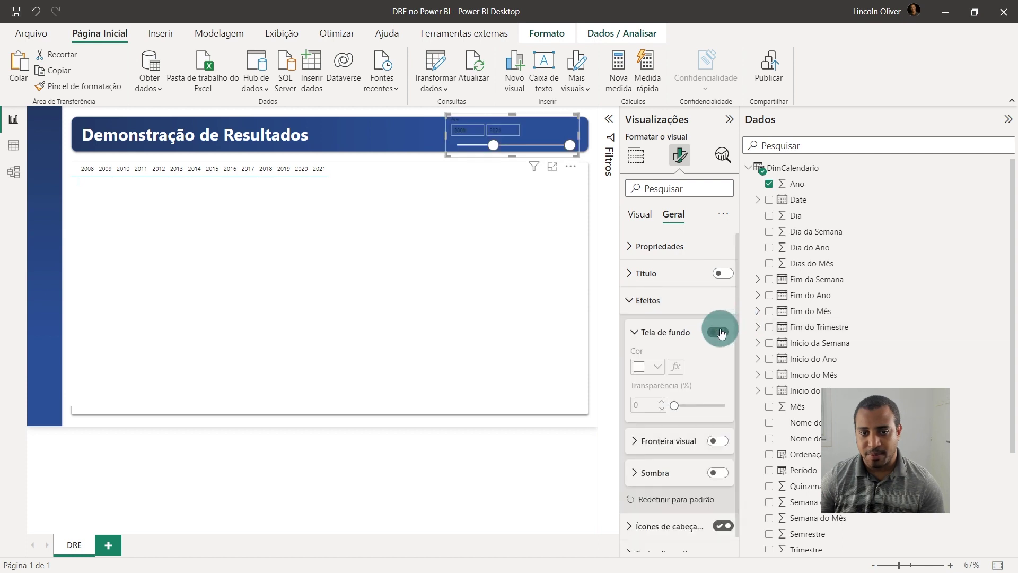
left_click(642, 215)
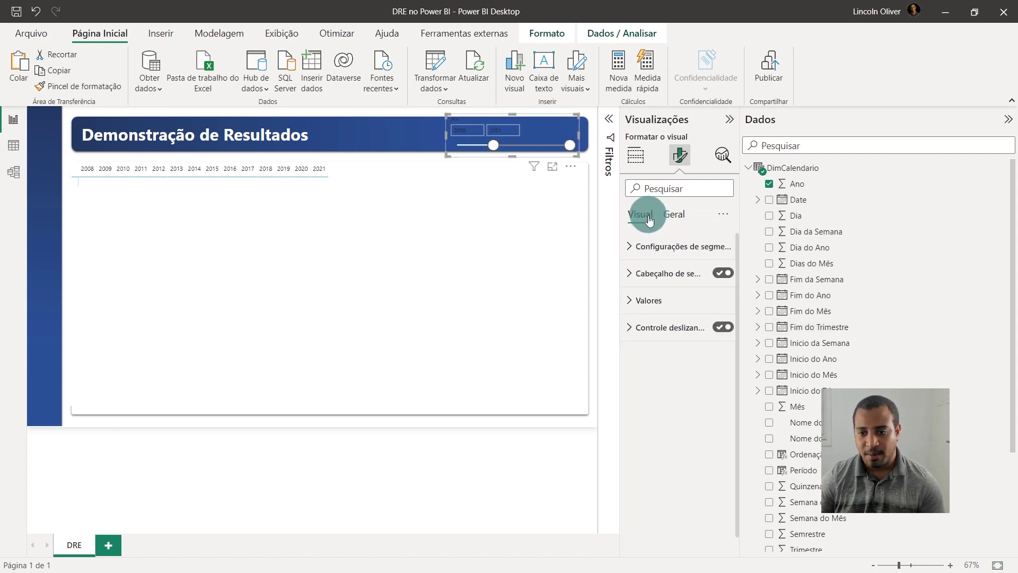
left_click(665, 313)
left_click(648, 422)
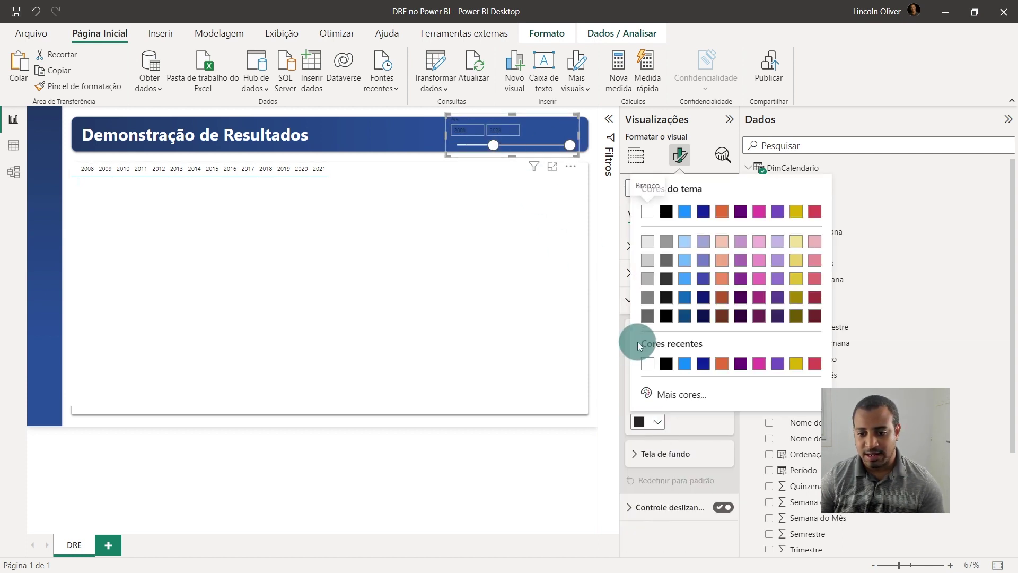
Step: Set the slicer header's font colour to white and resize the slicer so the header fits
left_click(643, 359)
left_click(634, 298)
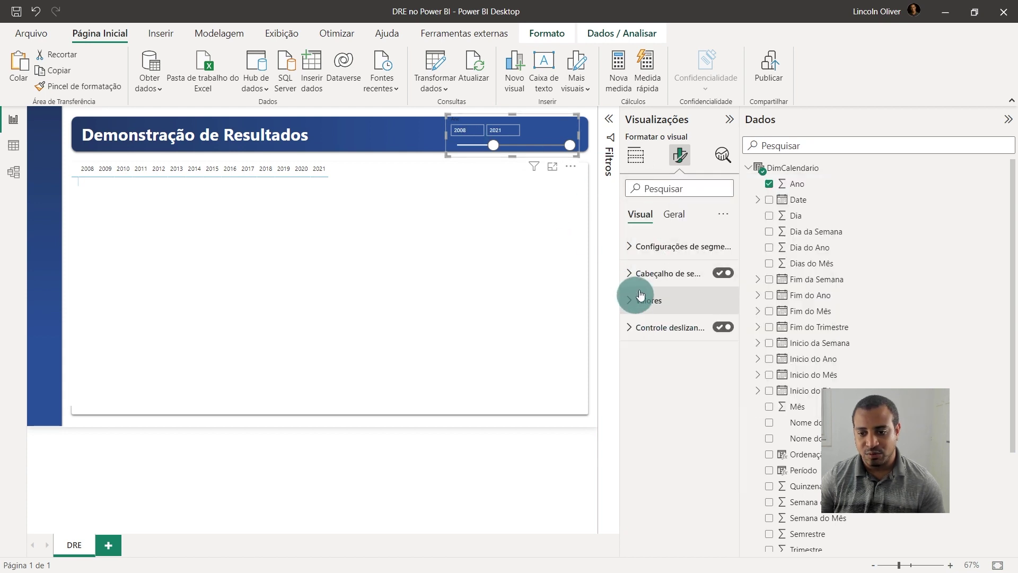
left_click(663, 273)
left_click(657, 427)
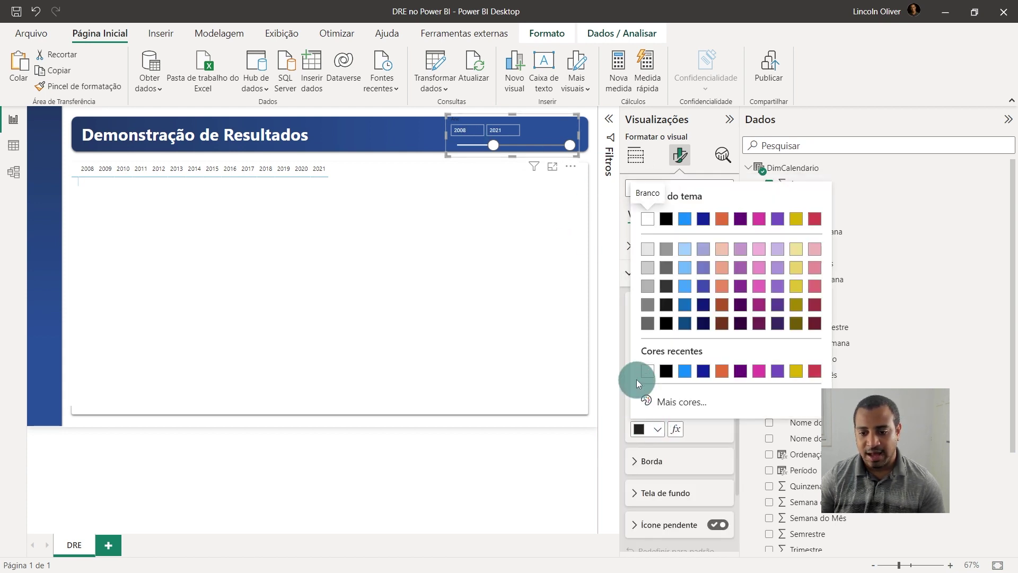
left_click(639, 370)
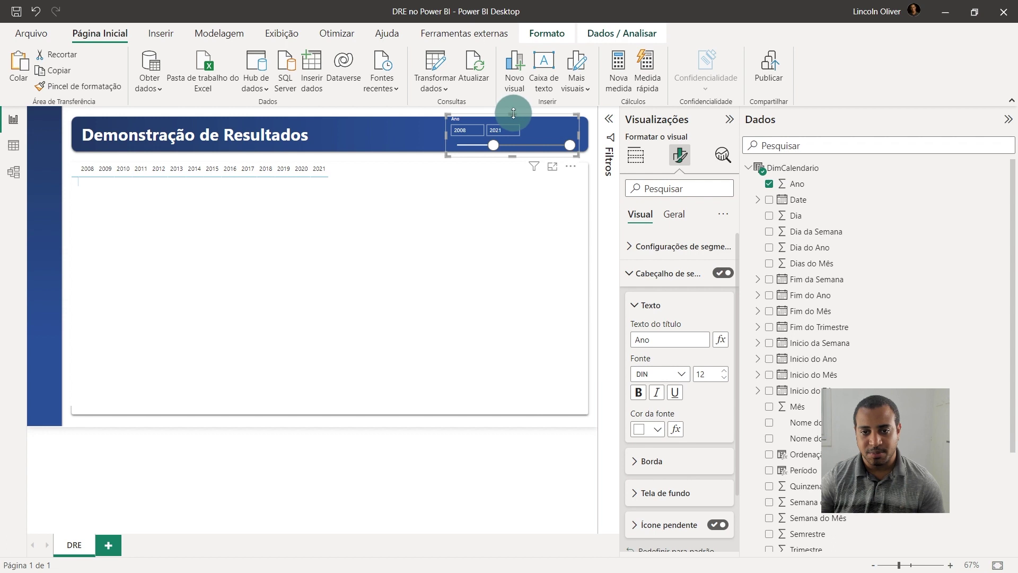
left_click_drag(513, 118, 537, 129)
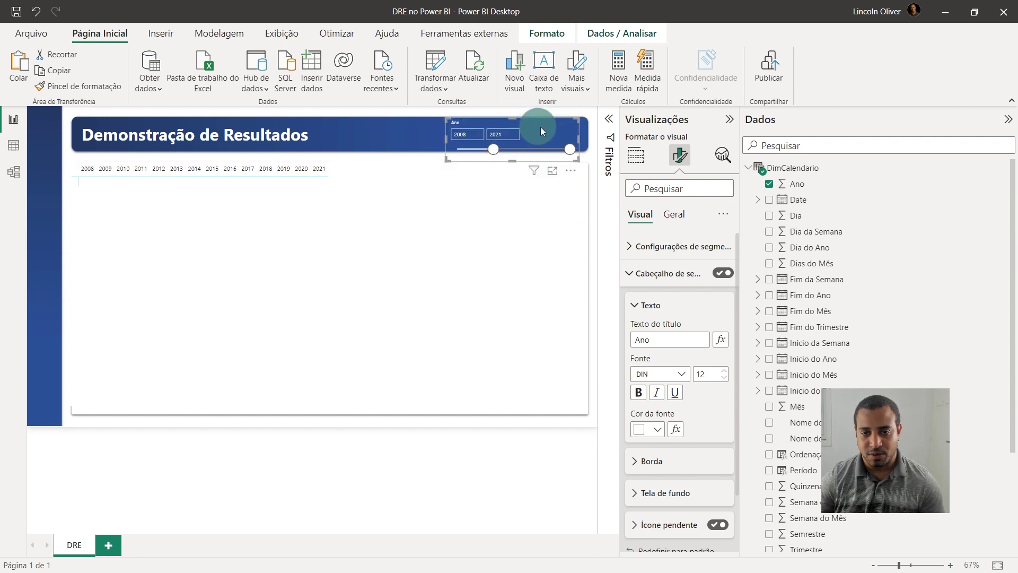
left_click(592, 130)
Step: Add Mapa DRE's Nome DRE to the matrix rows and widen the report canvas
left_click(727, 119)
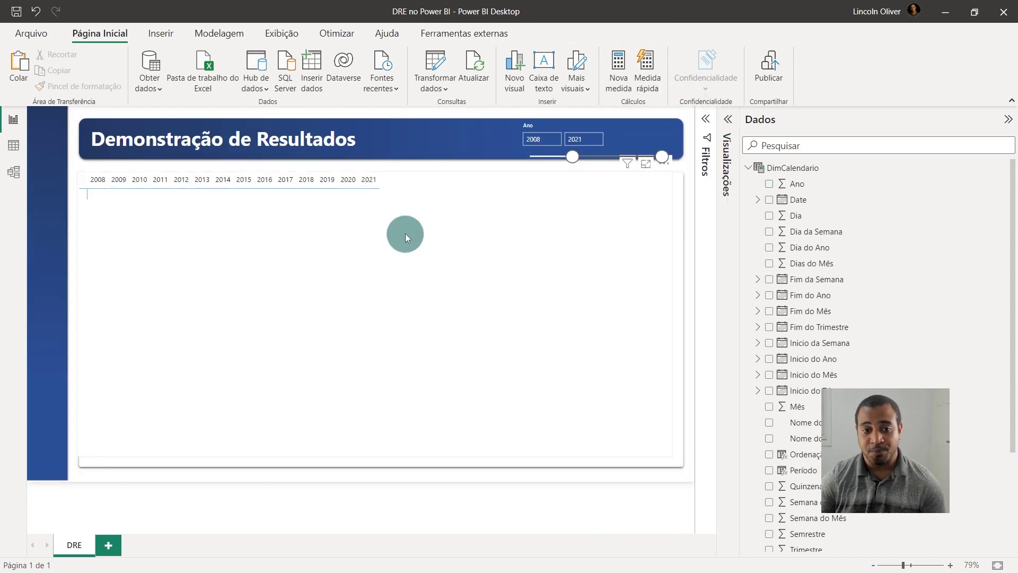
left_click(578, 255)
left_click(728, 119)
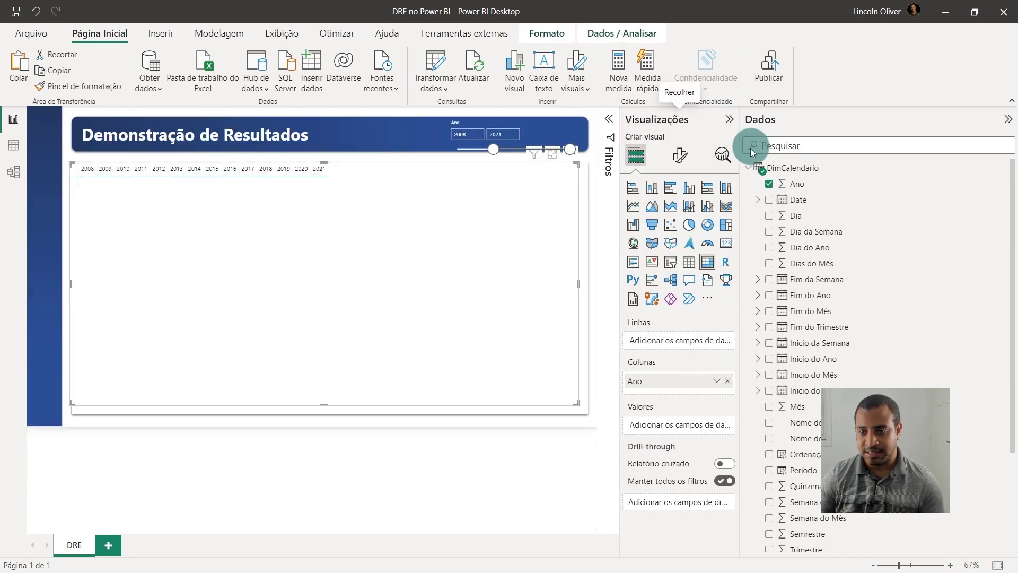
left_click(750, 170)
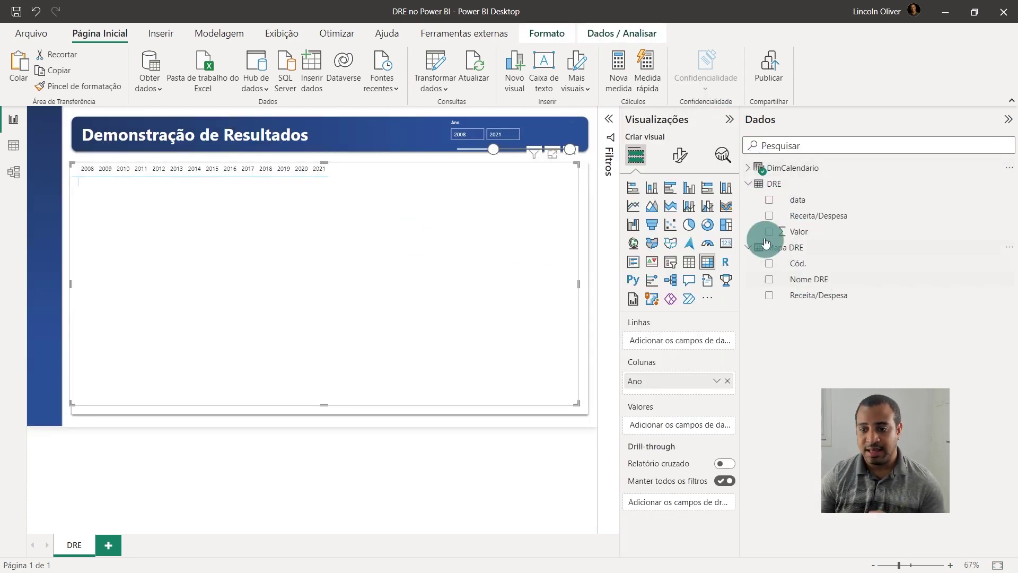
left_click_drag(811, 278, 679, 341)
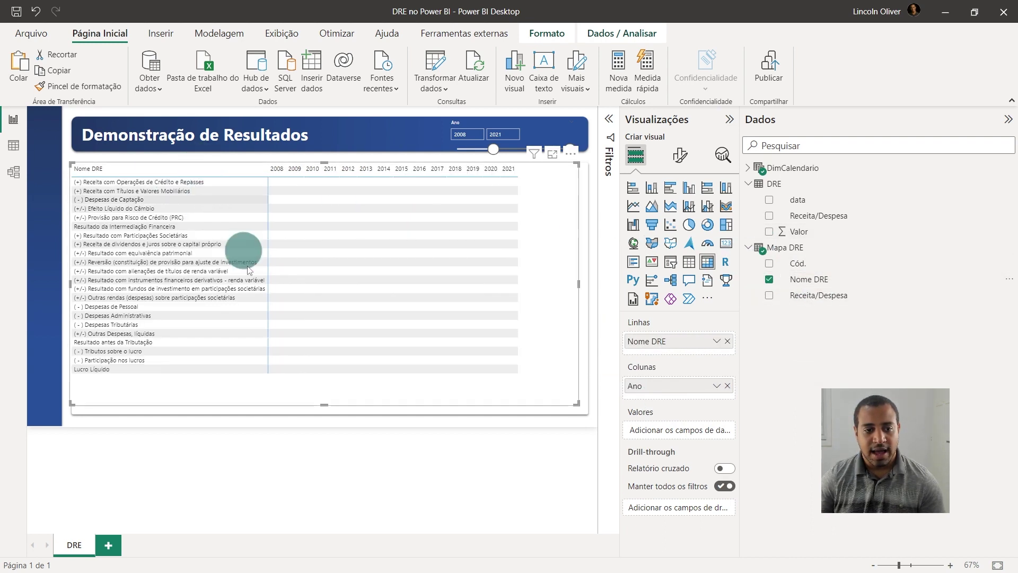
mouse_move(774, 183)
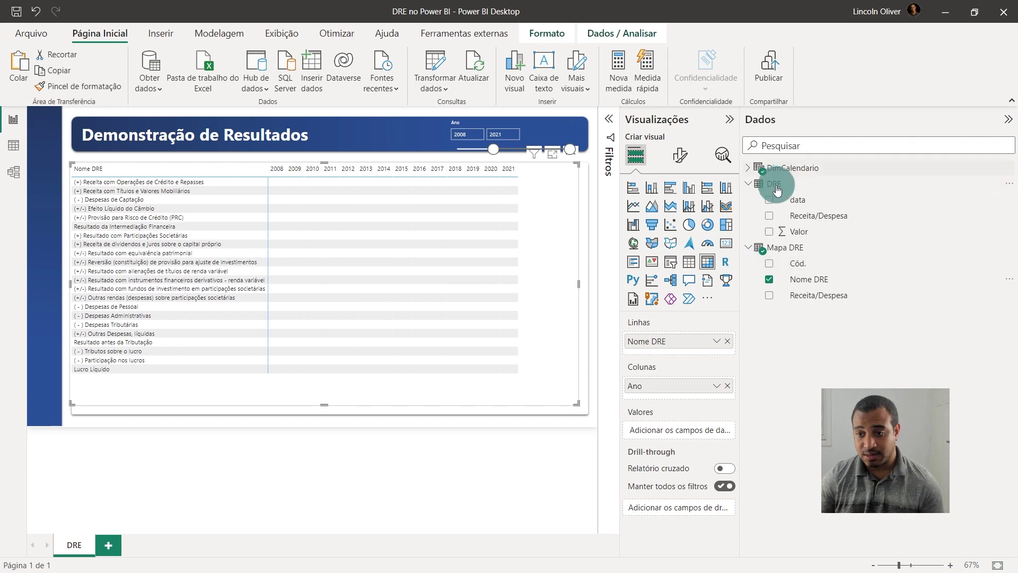
left_click_drag(742, 186, 853, 206)
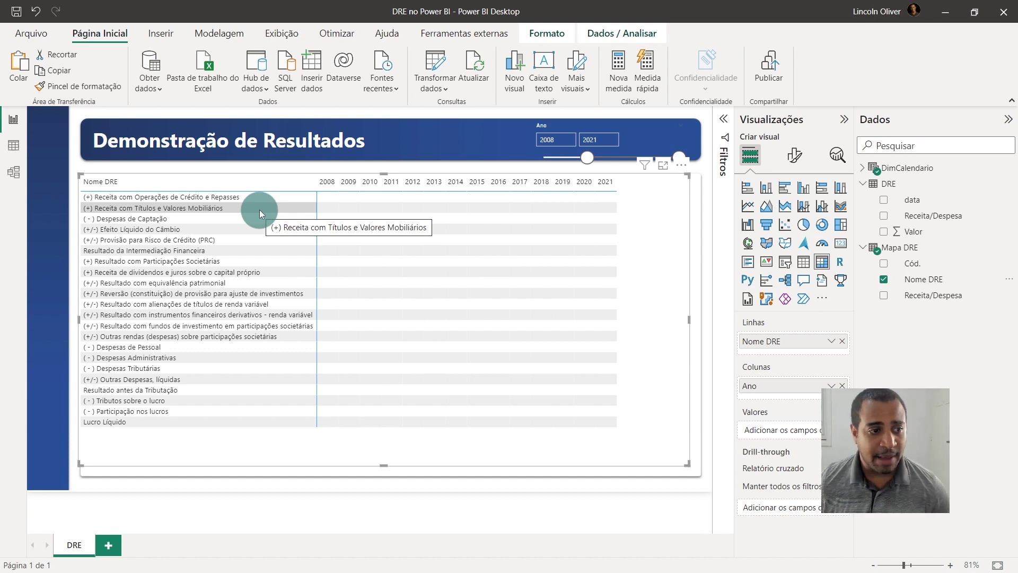
left_click(13, 172)
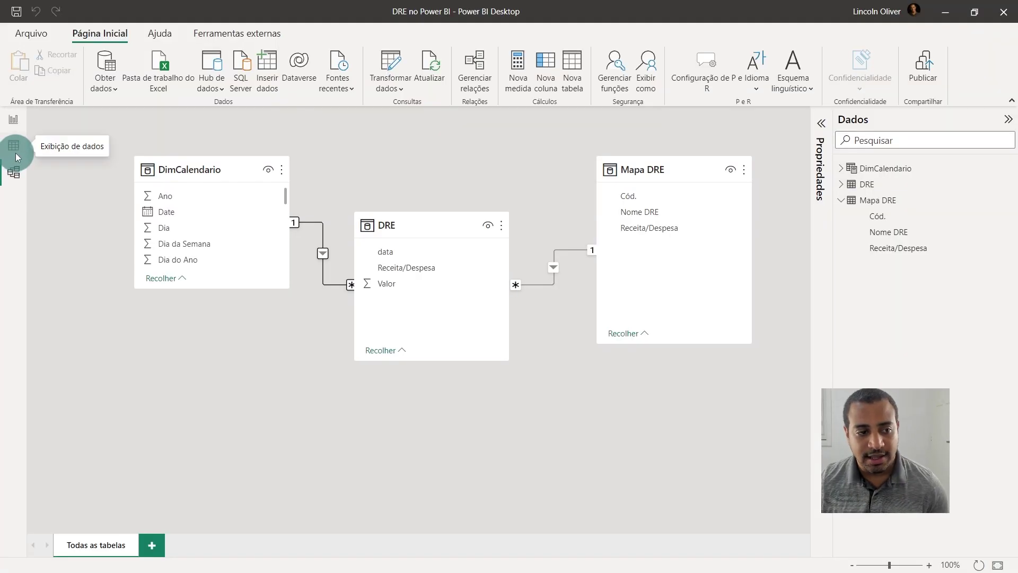
left_click(13, 145)
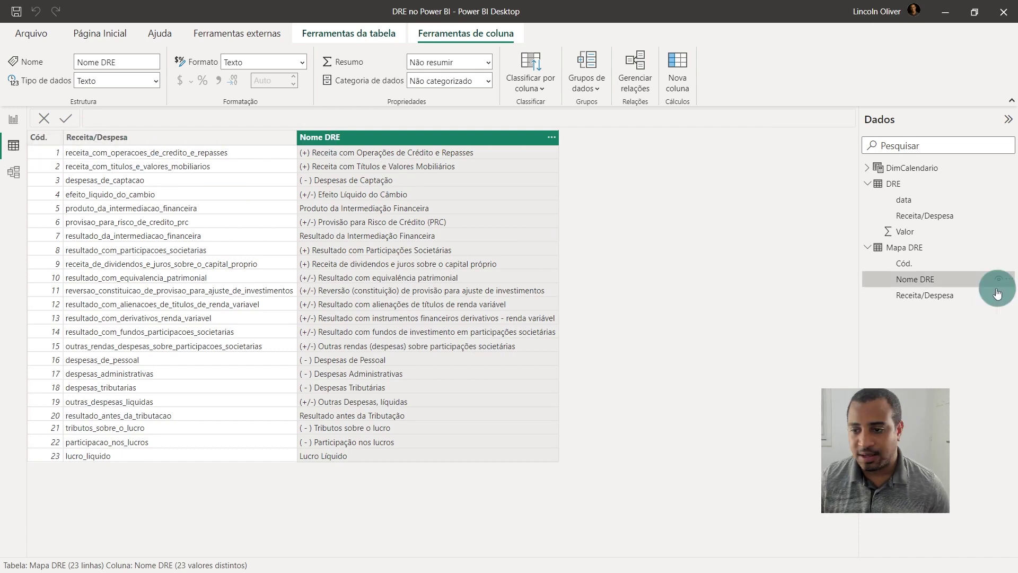
left_click(949, 183)
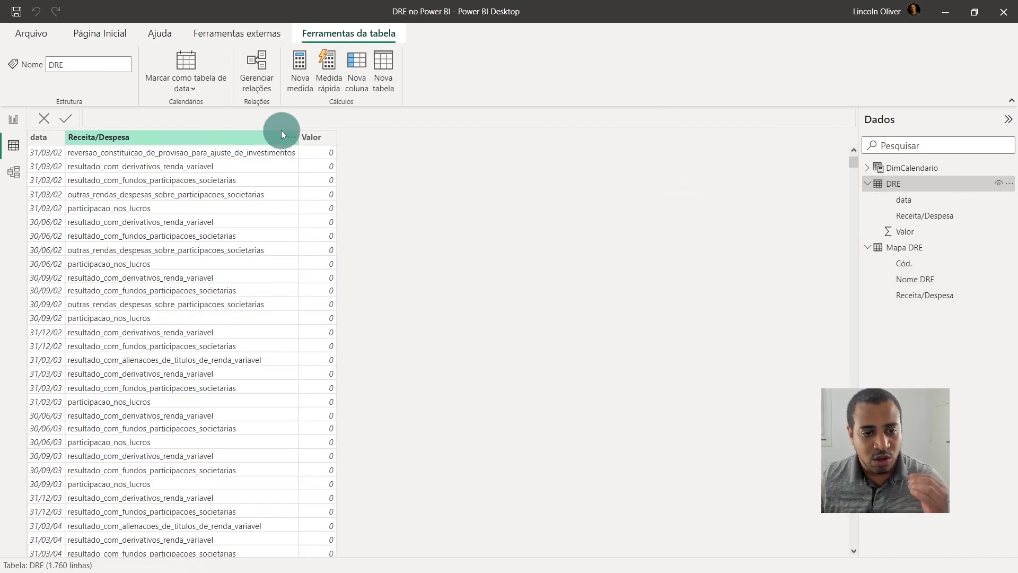
mouse_move(905, 231)
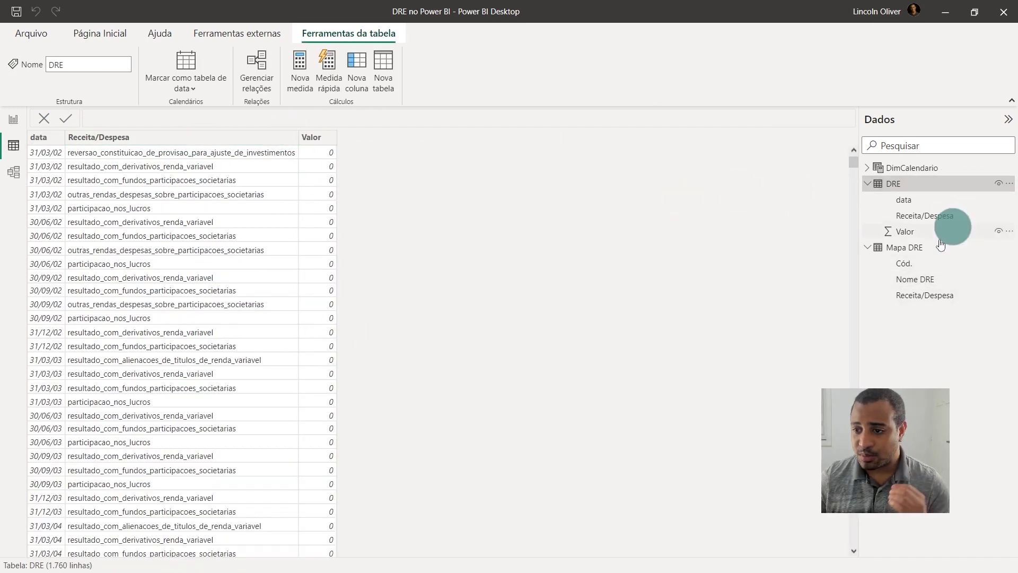
left_click(937, 248)
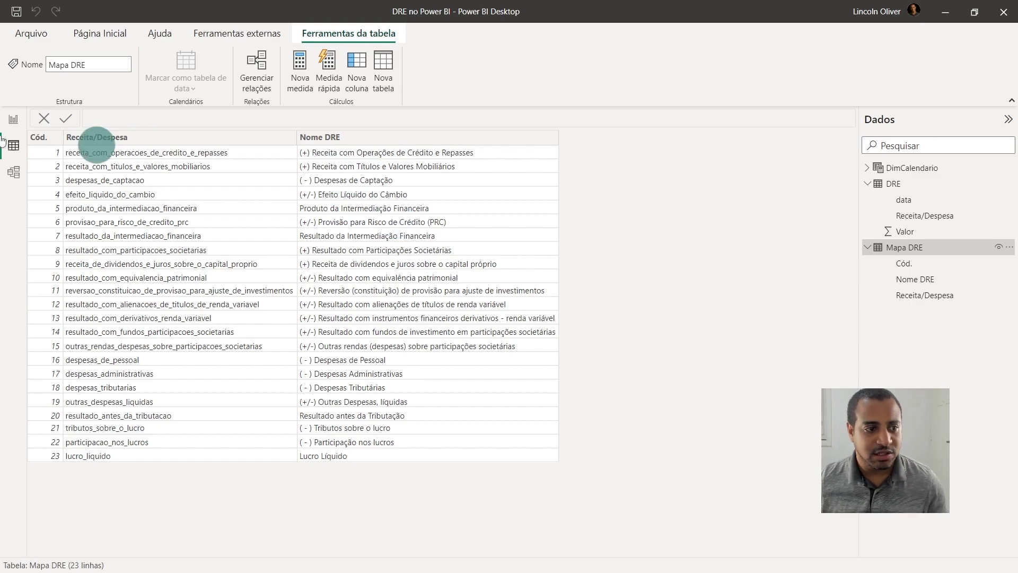
left_click(13, 119)
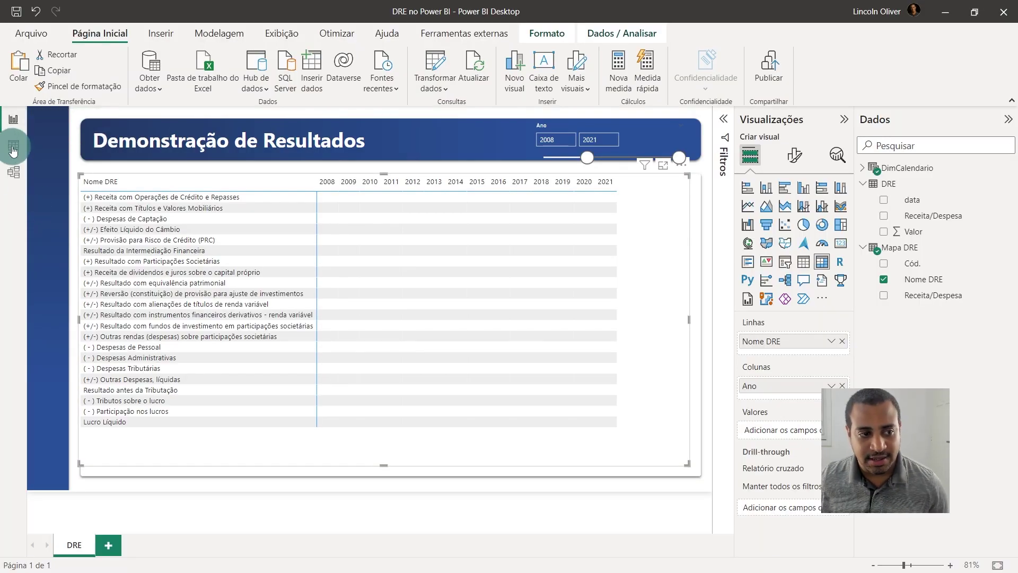
left_click(14, 145)
left_click(509, 138)
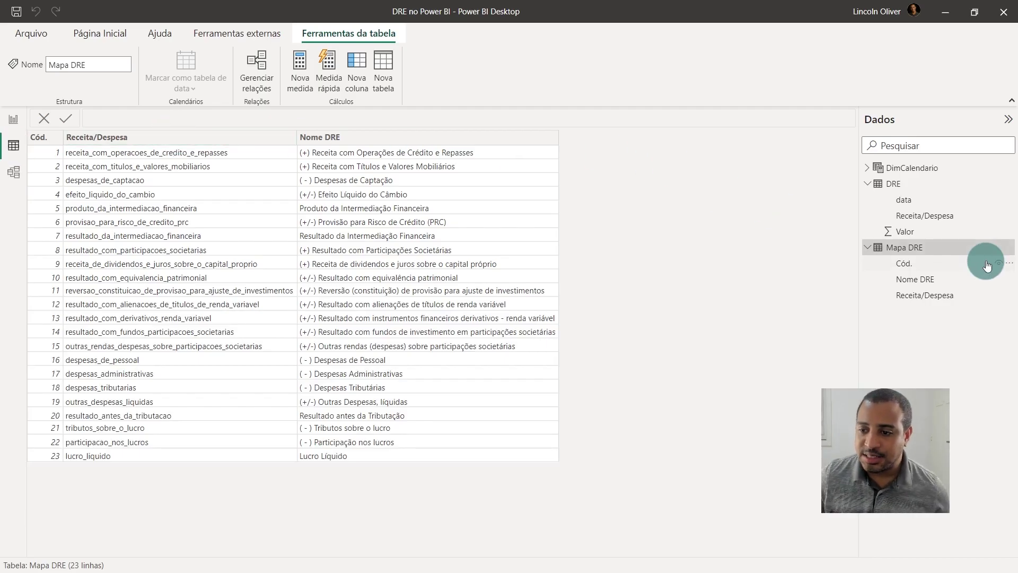
left_click(933, 261)
left_click(913, 186)
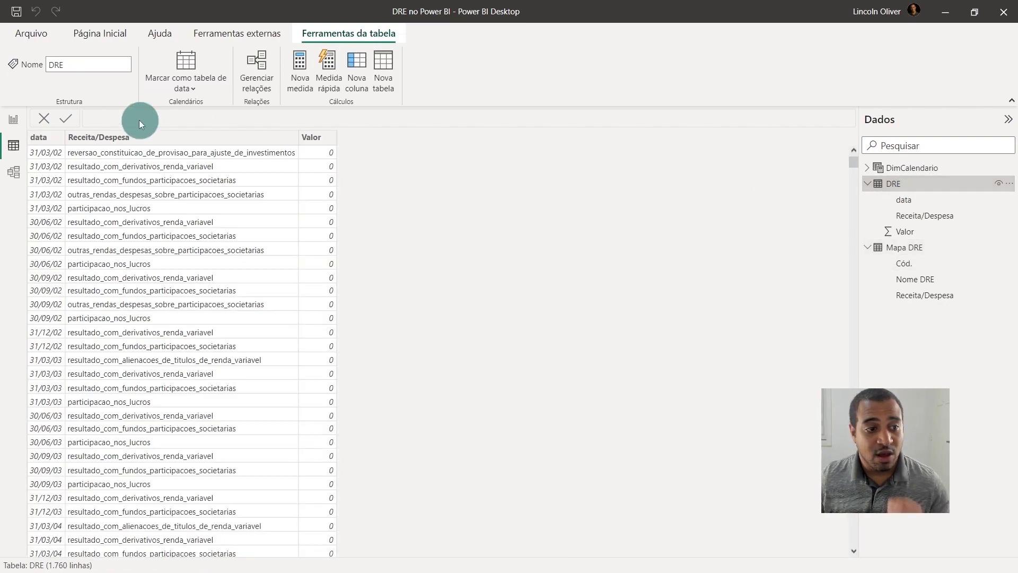
left_click(13, 119)
left_click(677, 336)
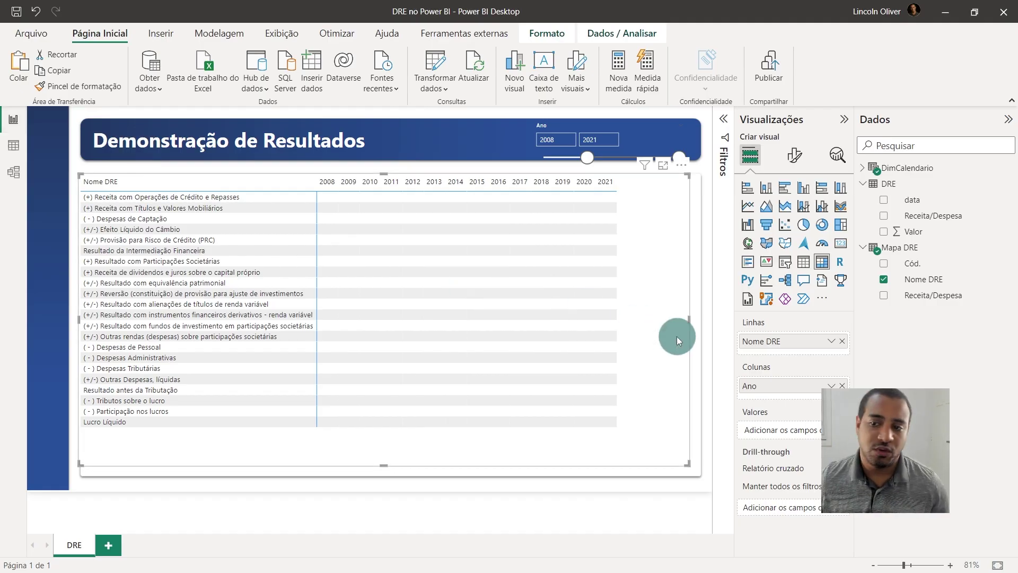
mouse_move(907, 231)
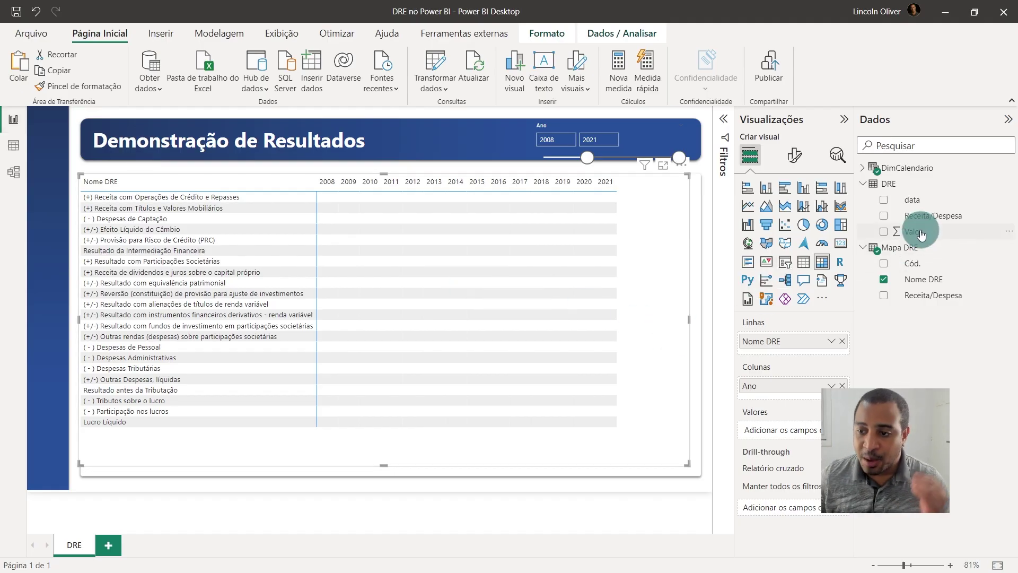
left_click(13, 145)
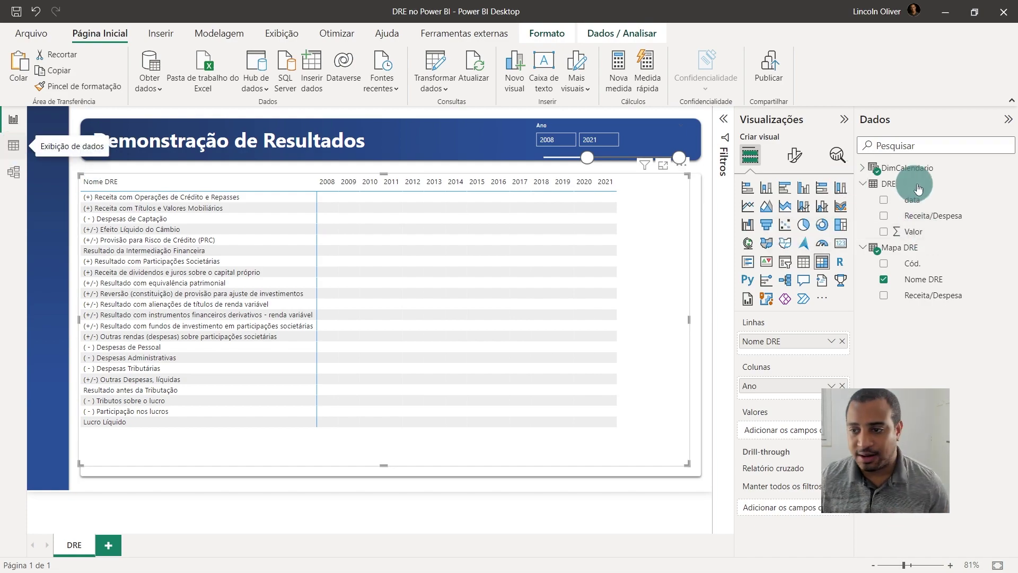
left_click(310, 139)
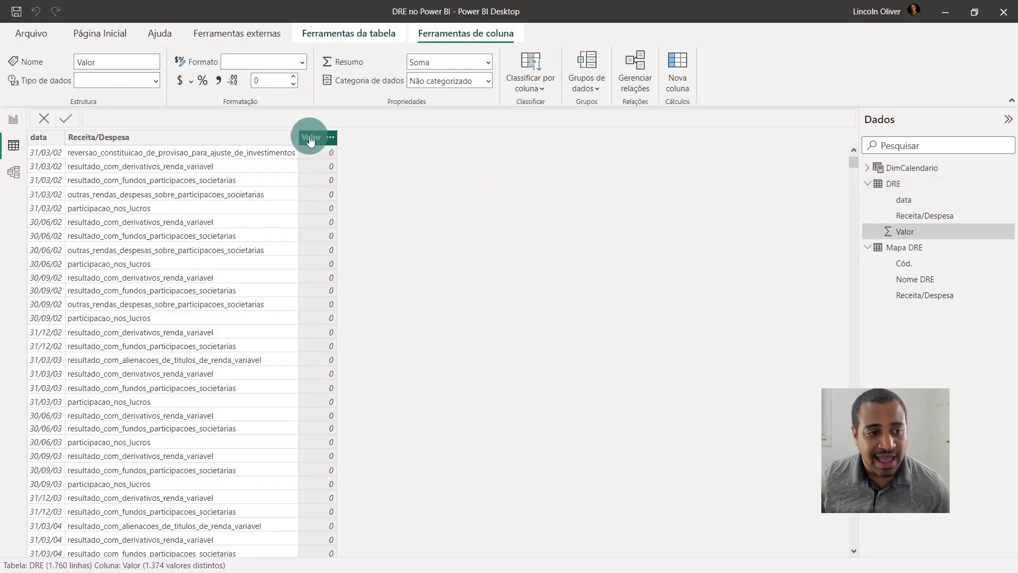
left_click(223, 137)
left_click(38, 136)
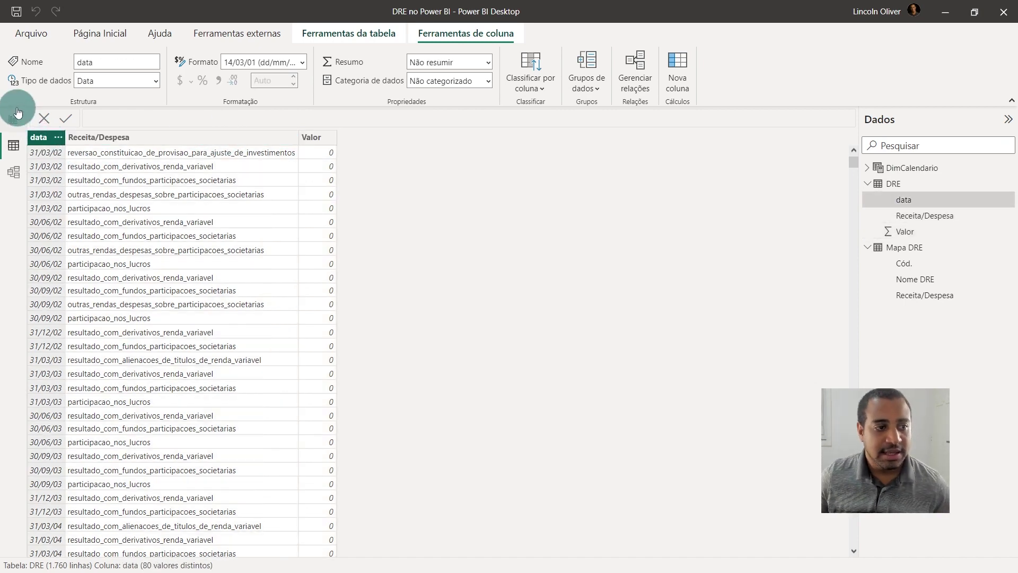
left_click(14, 118)
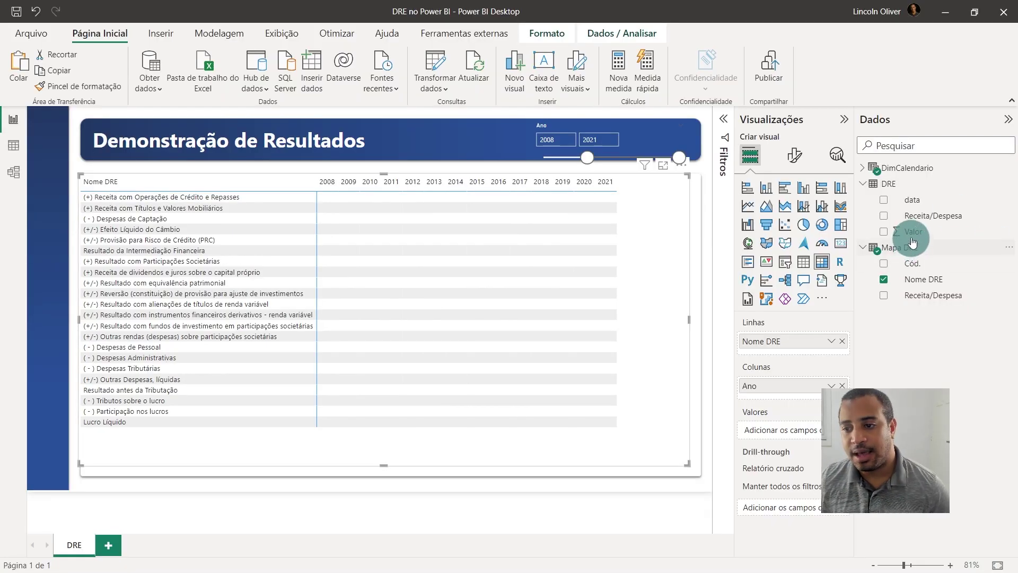
Step: Add DRE's Valor as the matrix values, then switch to the table data view
left_click_drag(912, 241, 780, 430)
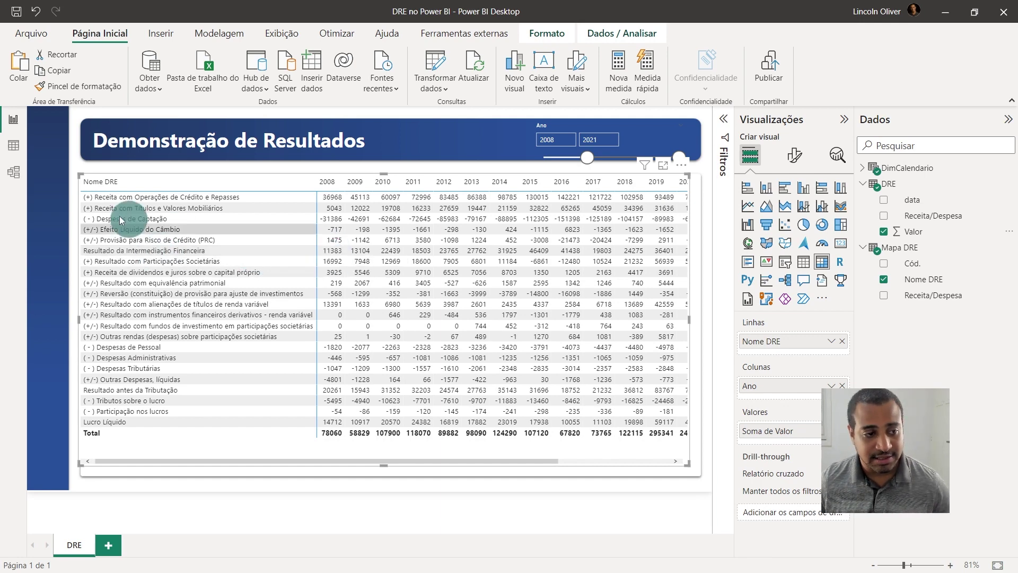
left_click(20, 156)
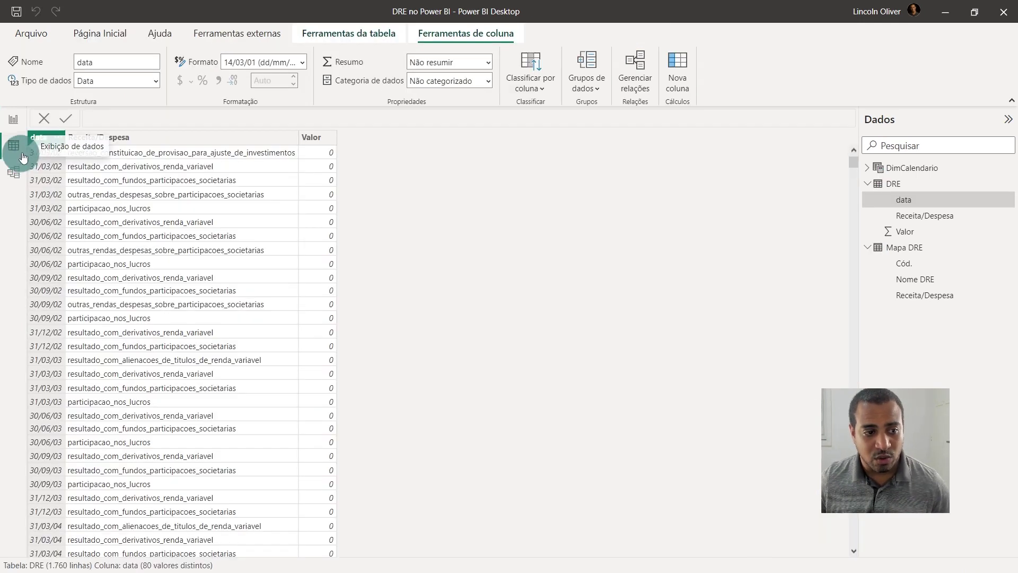
Step: Review Mapa DRE's Cód., Receita/Despesa and Nome DRE columns, then return to the report page
left_click(934, 248)
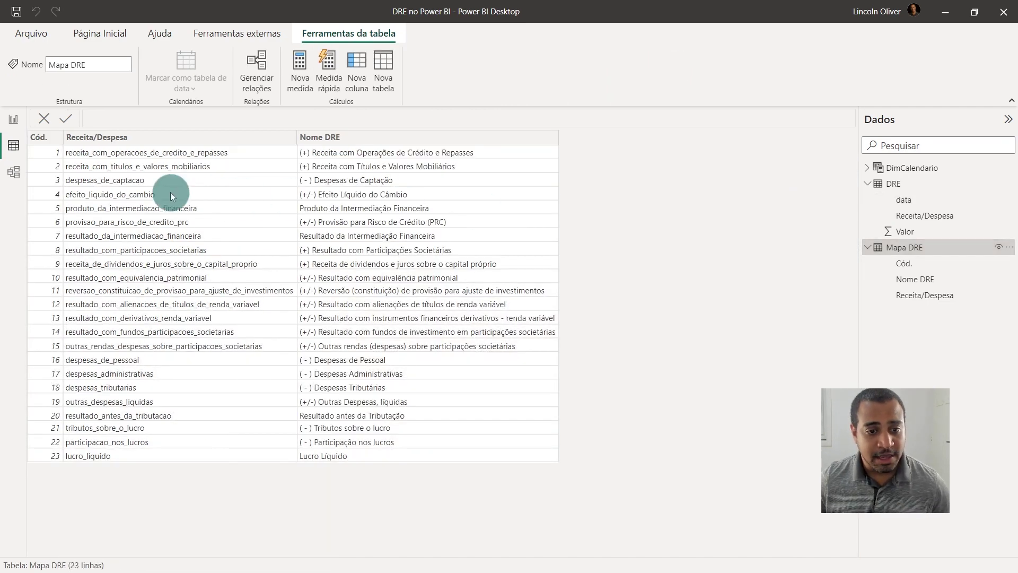
left_click(94, 208)
left_click(43, 209)
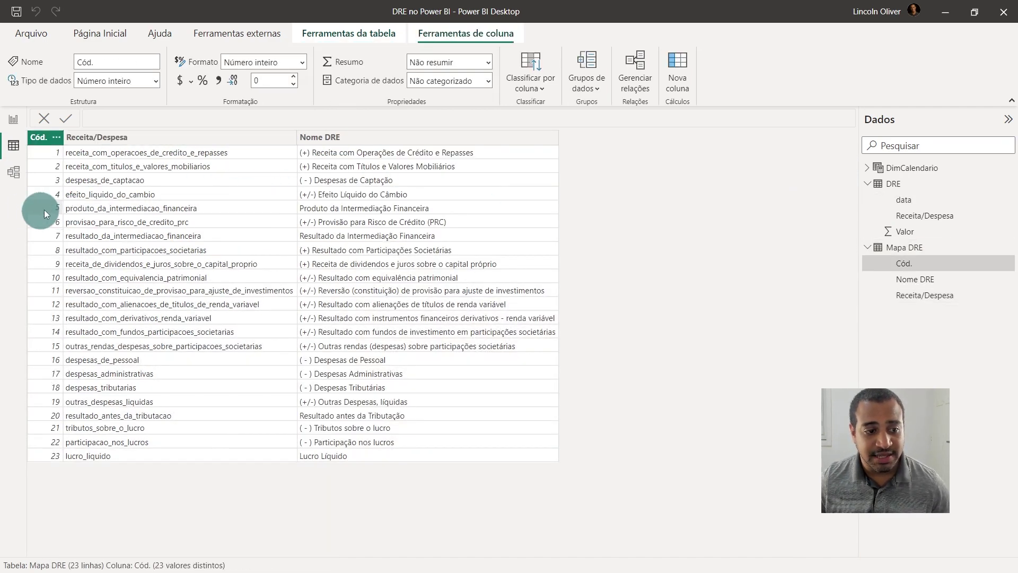
left_click(138, 204)
left_click(313, 209)
left_click(199, 211)
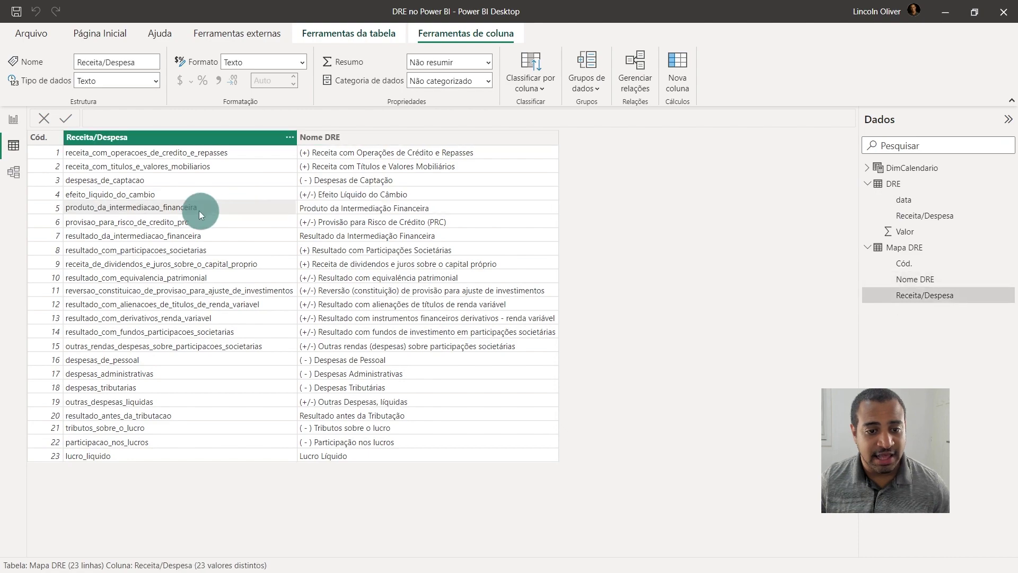
left_click(33, 208)
left_click(13, 119)
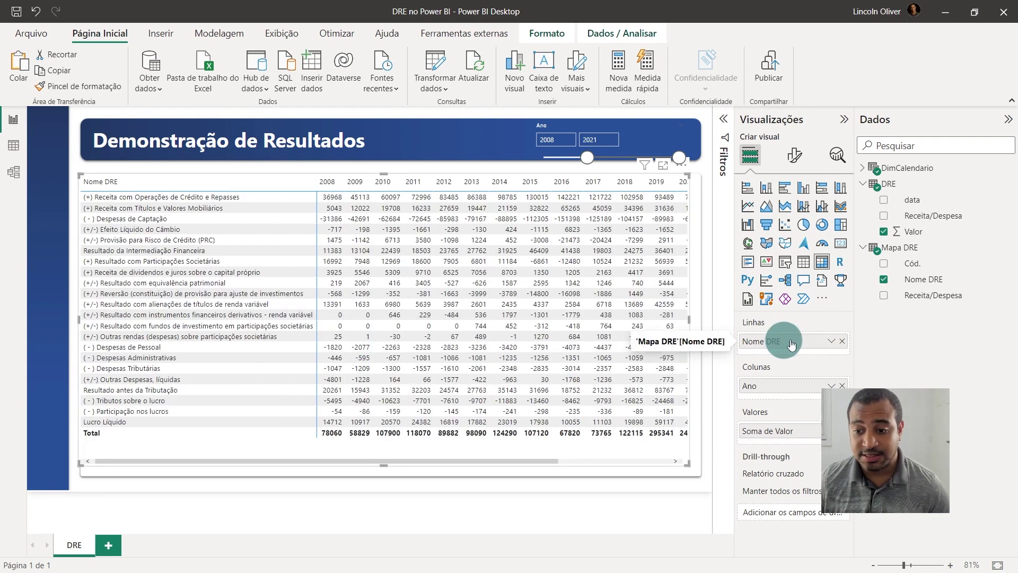
Step: Turn on 'Show items with no data' for the Nome DRE row field
left_click(831, 341)
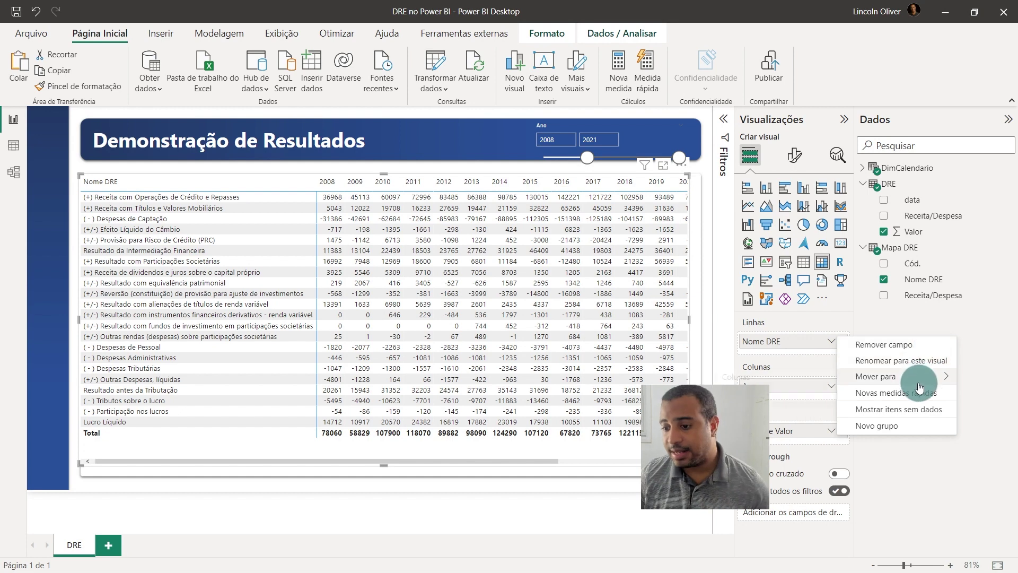
left_click(906, 410)
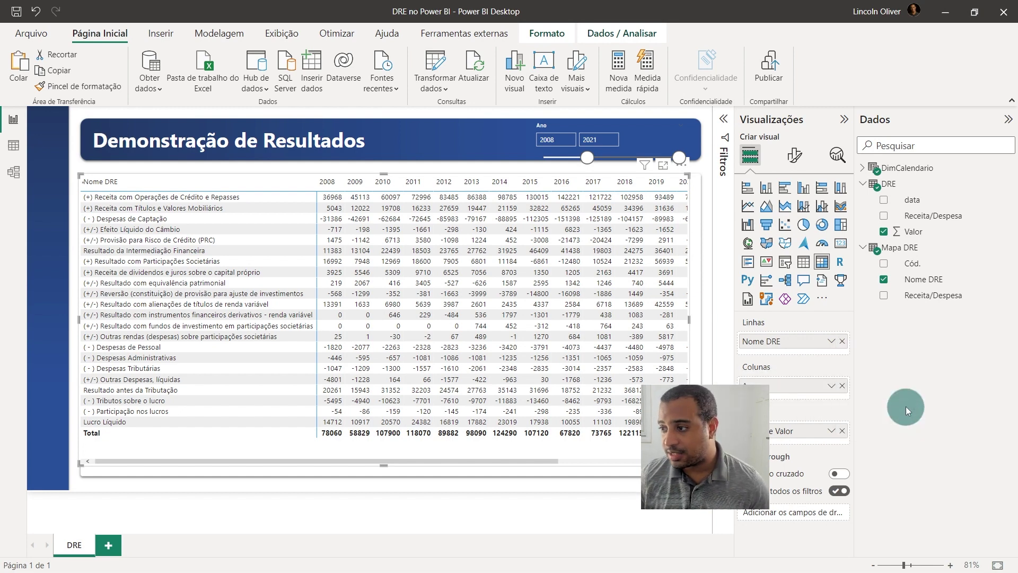
left_click(291, 219)
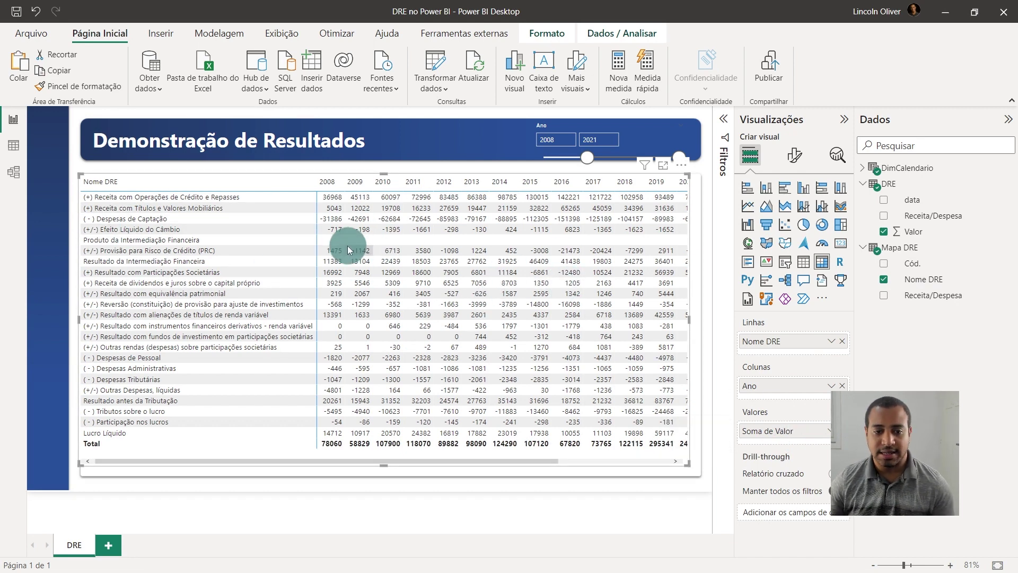
Step: Select and deselect income statement rows in the matrix, then open the model diagram
left_click(170, 242)
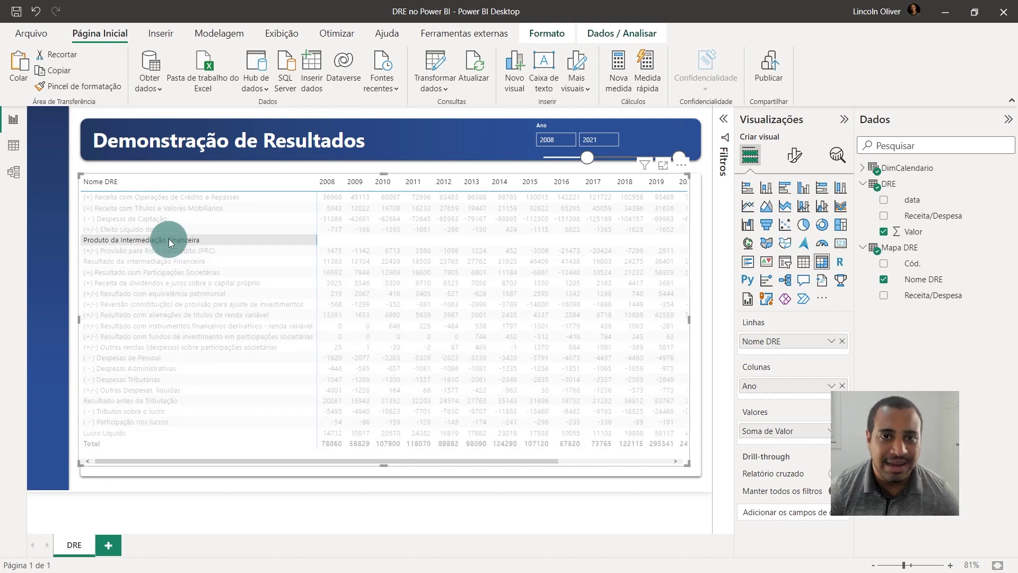
left_click(170, 241)
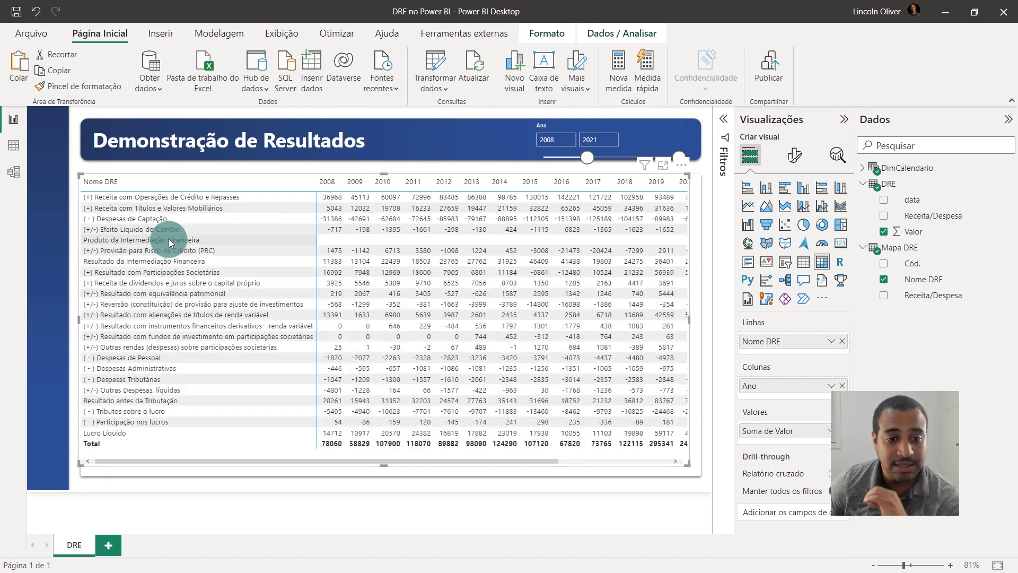
left_click(201, 198)
left_click(199, 208)
left_click(195, 219)
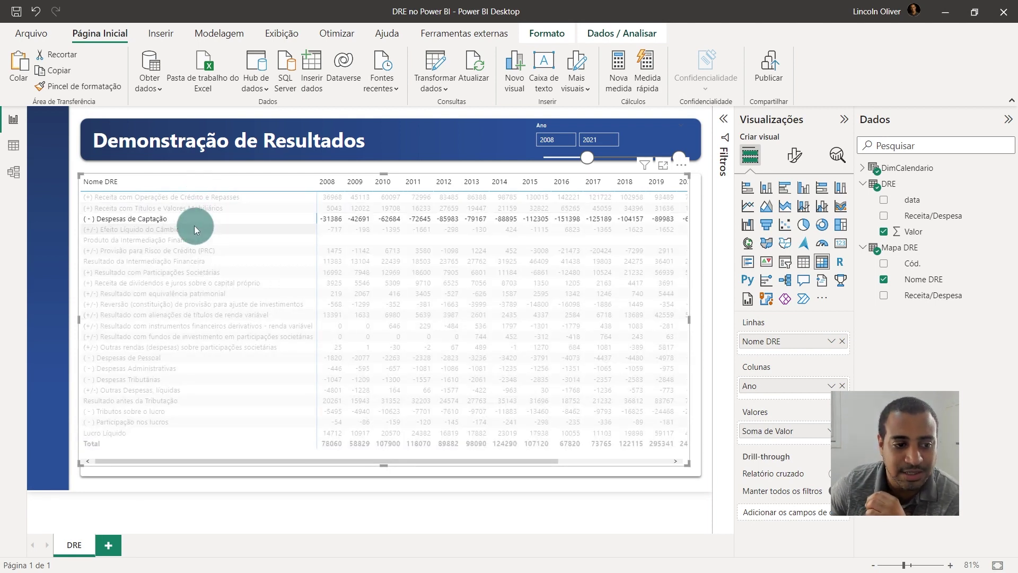
left_click(191, 230)
left_click(13, 171)
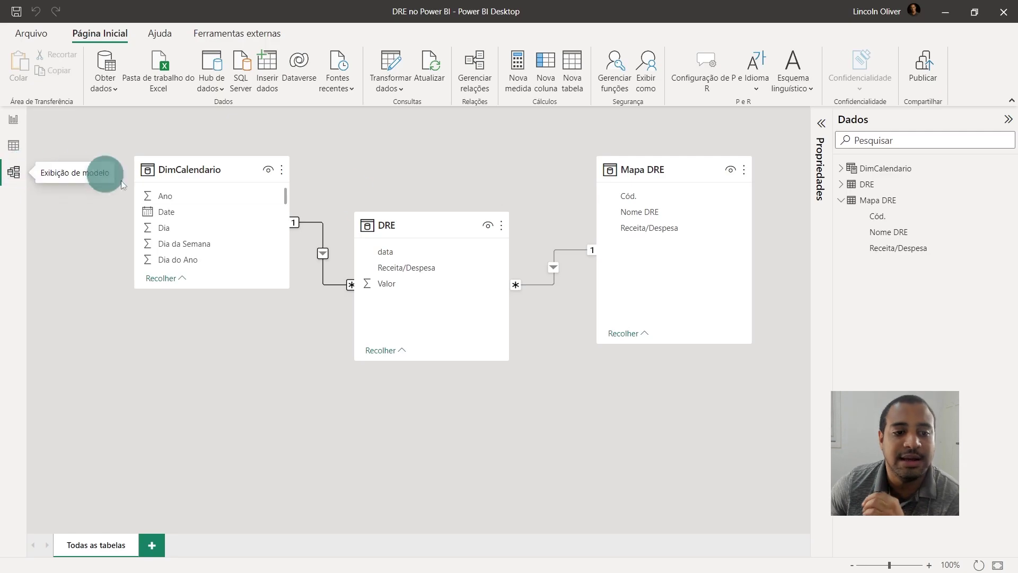
Step: Rearrange the DRE table in the model diagram and review DRE's Receita/Despesa column values
left_click_drag(645, 180, 633, 180)
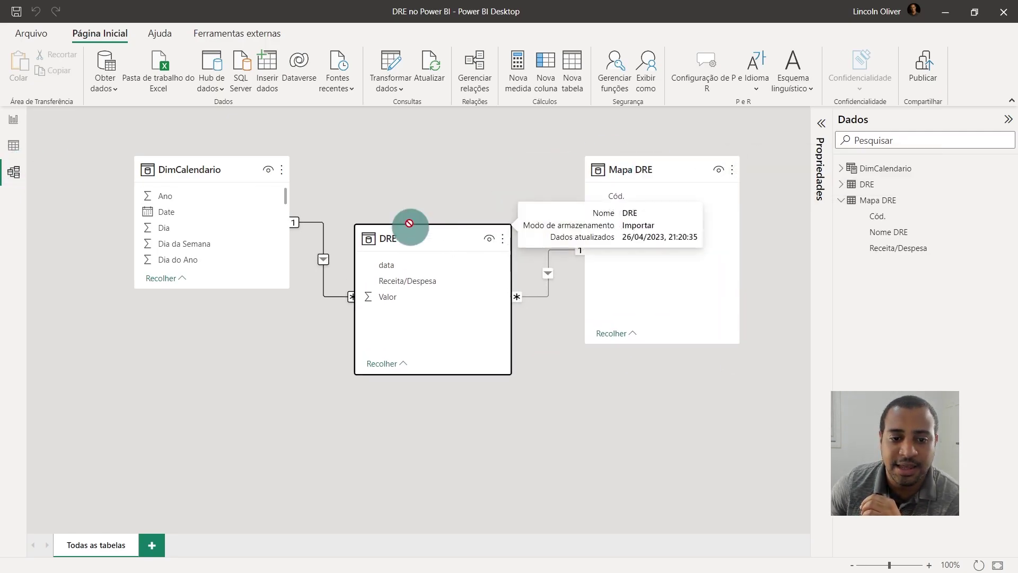
left_click_drag(450, 222, 434, 240)
left_click(13, 145)
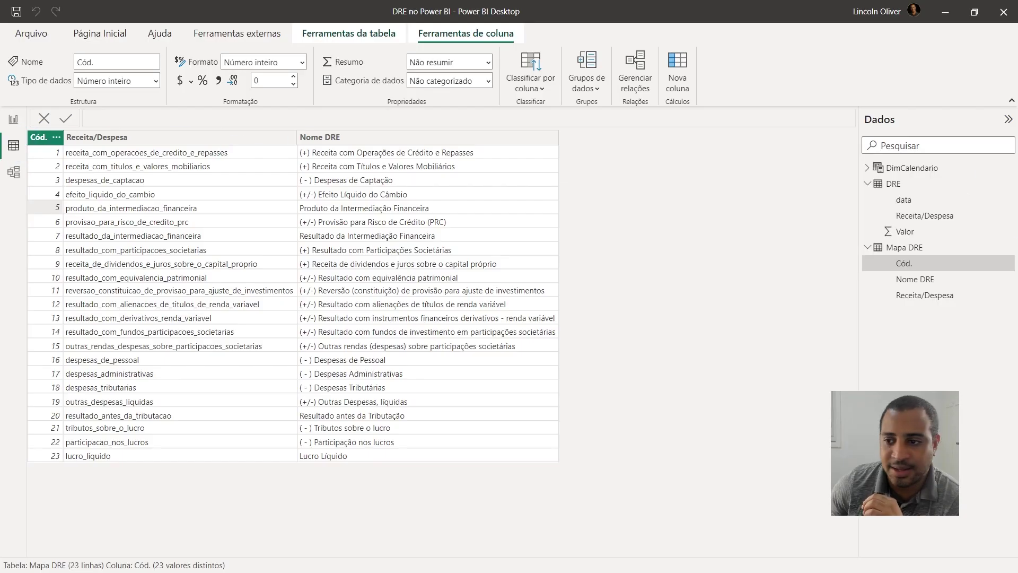
left_click(927, 181)
left_click(289, 136)
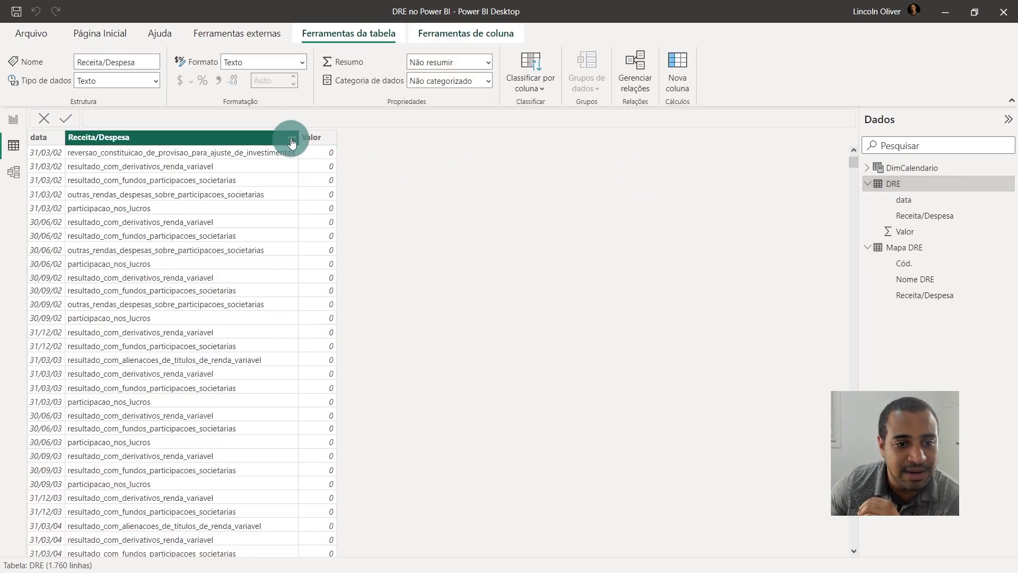
left_click(293, 137)
scroll(371, 353, "down", 1)
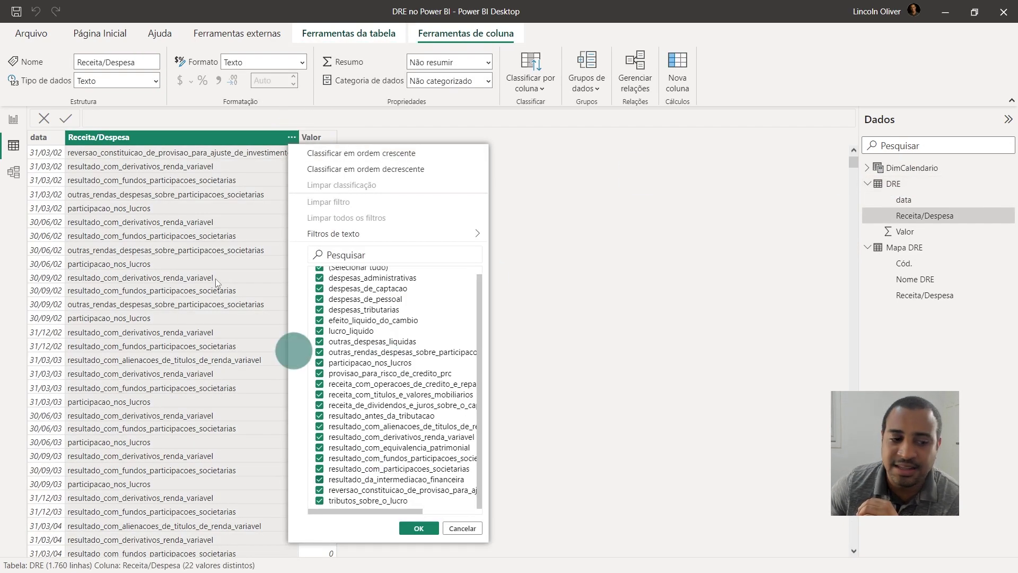
Step: Reselect the Produto da Intermediação Financeira row, then inspect Mapa DRE's Cód. and Receita/Despesa columns
left_click(14, 119)
left_click(200, 238)
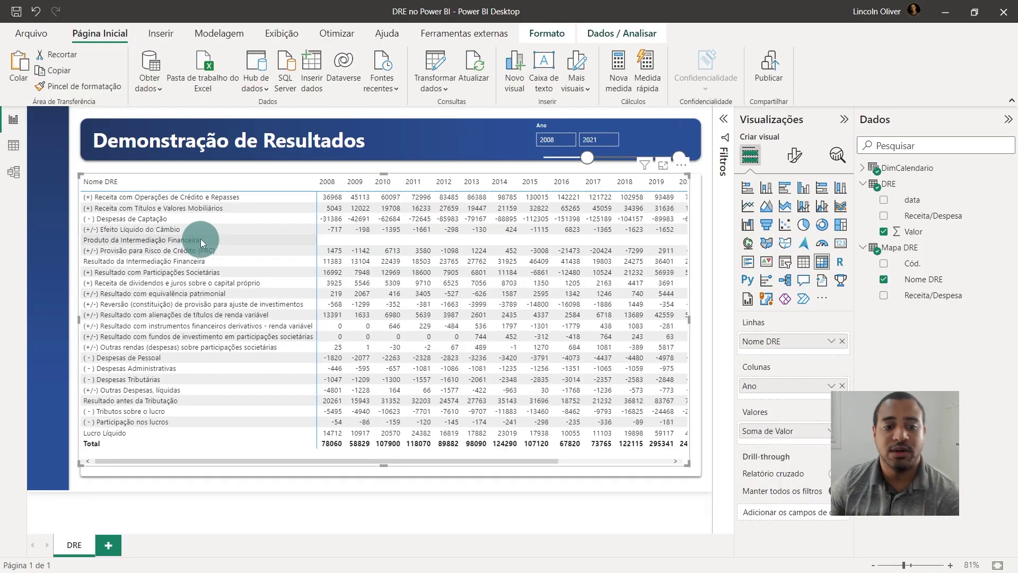
left_click(200, 239)
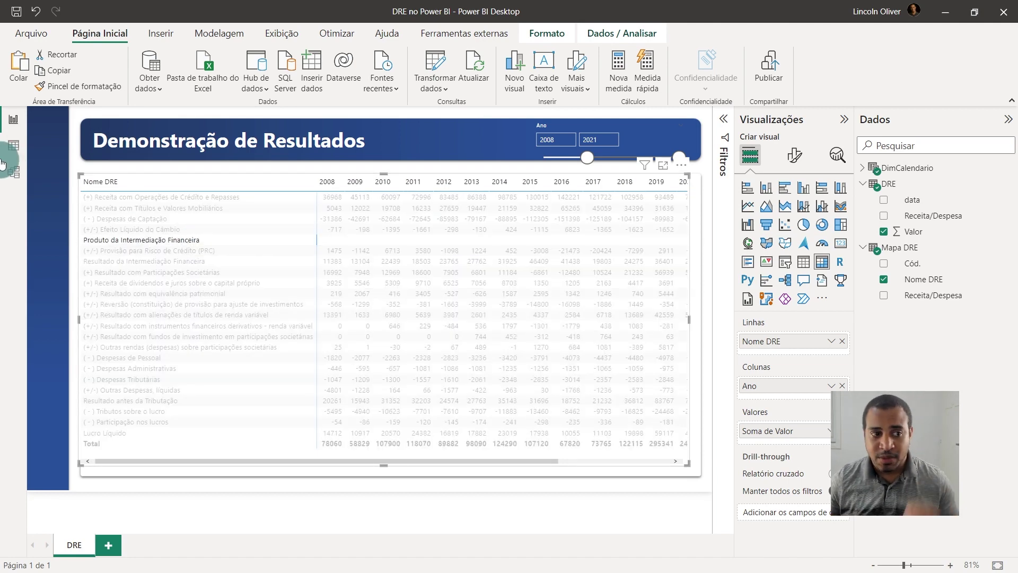
left_click(14, 145)
left_click(862, 246)
left_click(12, 159)
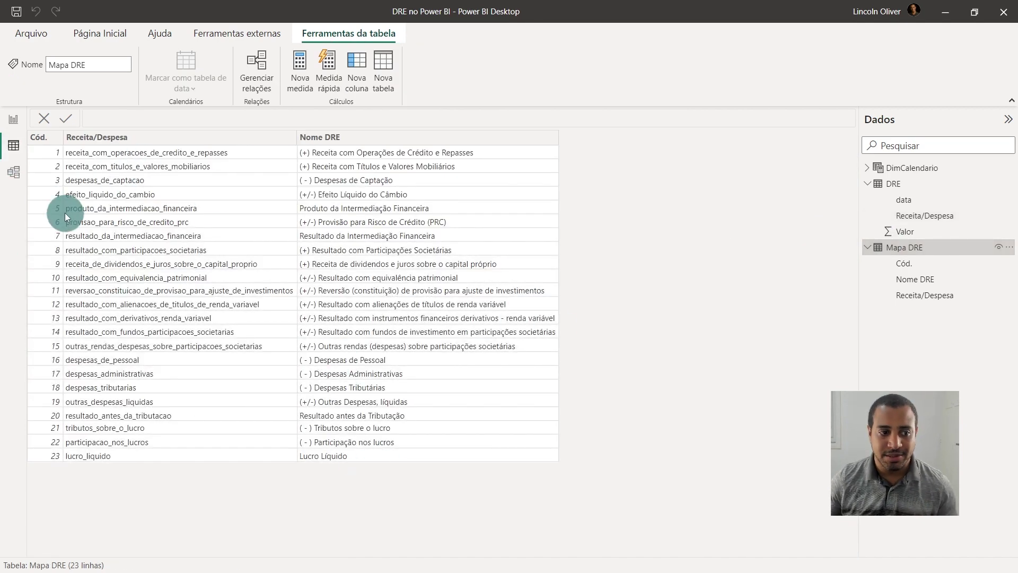
left_click(33, 139)
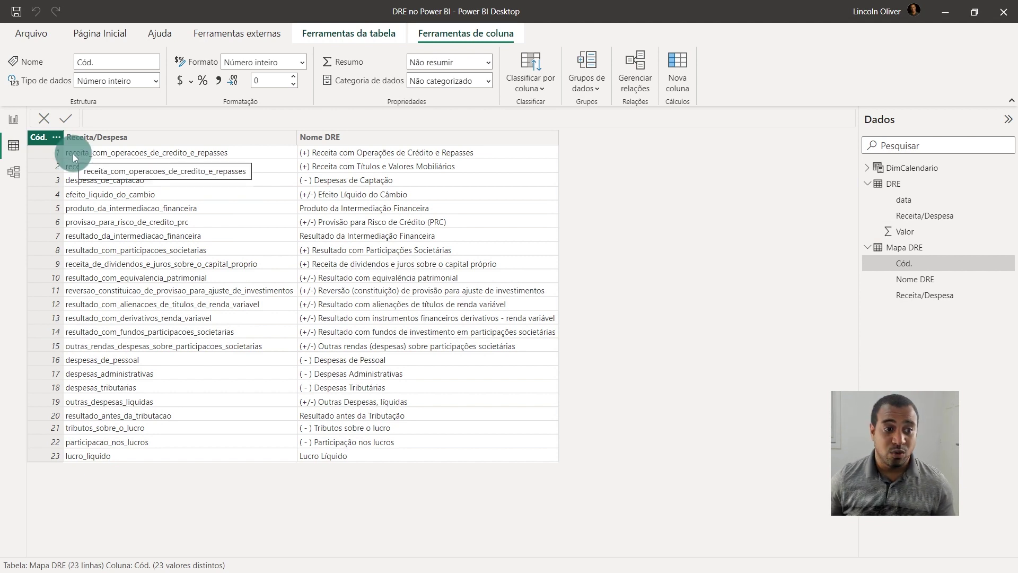
left_click(97, 139)
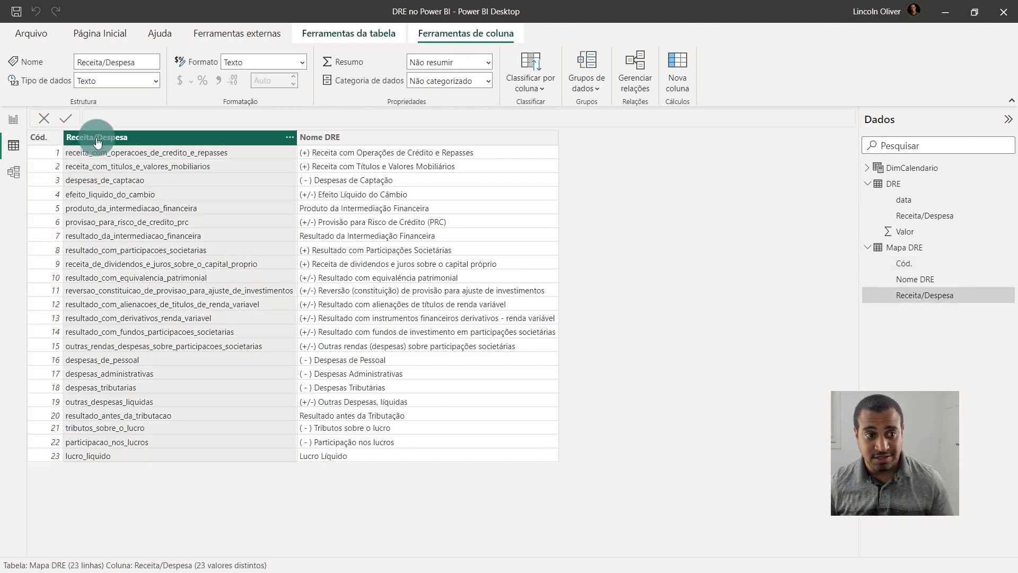
left_click(46, 142)
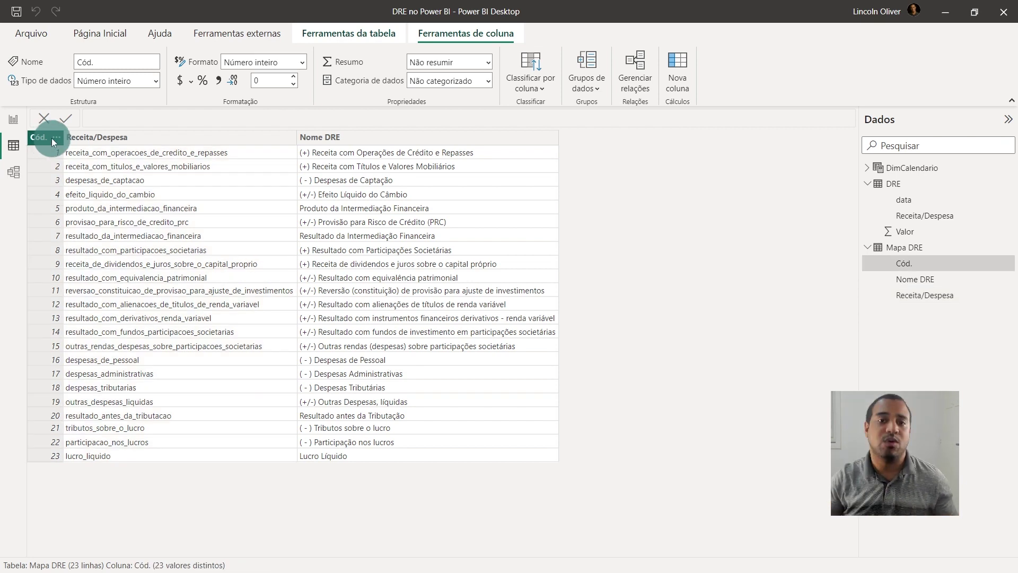
left_click(13, 118)
Step: Clear the Produto da Intermediação Financeira row selection in the matrix
left_click(180, 239)
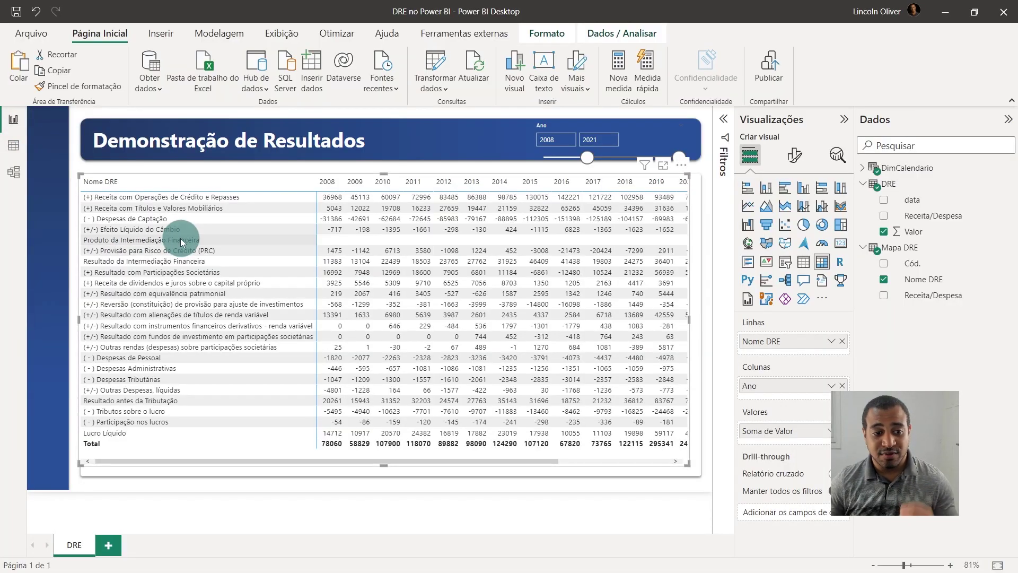
left_click(180, 241)
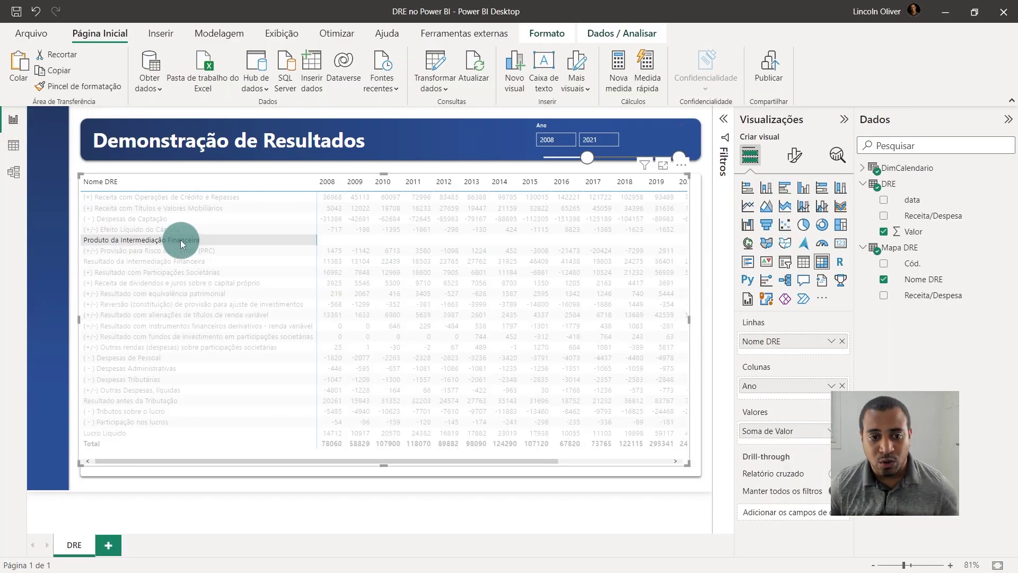
left_click(180, 241)
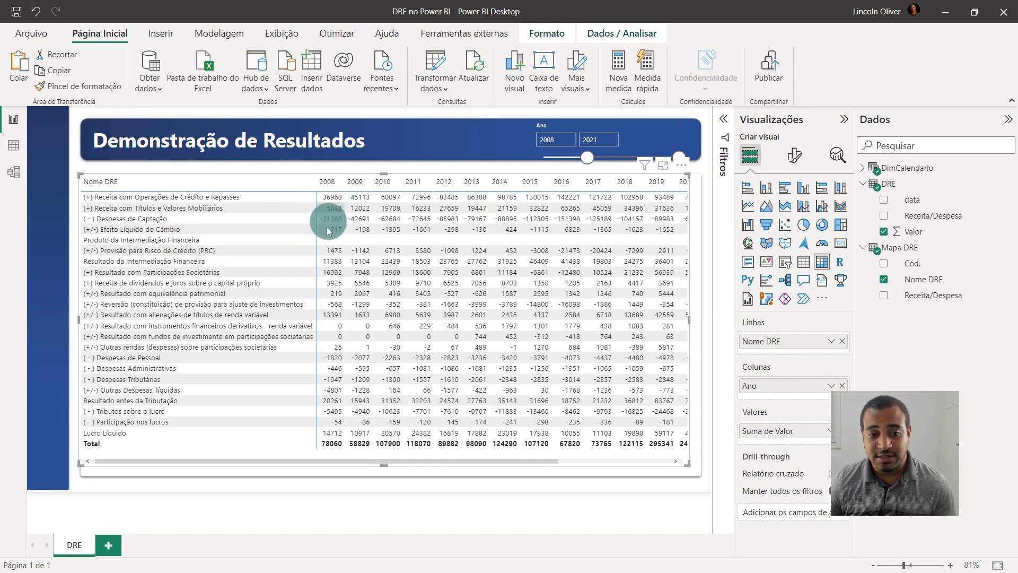
Step: Select the DRE table in the Data pane to hold a new measure
left_click(909, 231)
left_click(912, 187)
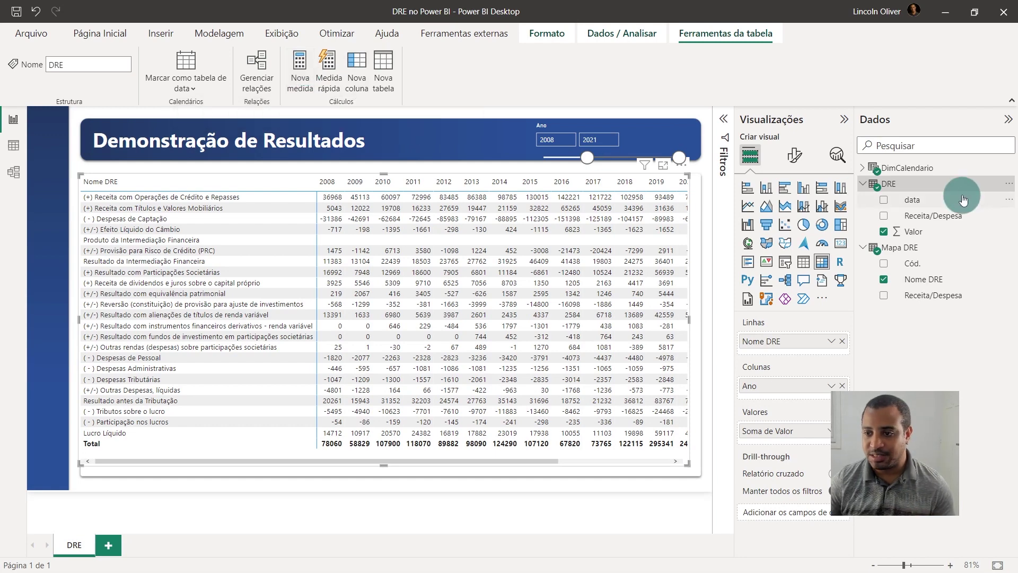
left_click(202, 80)
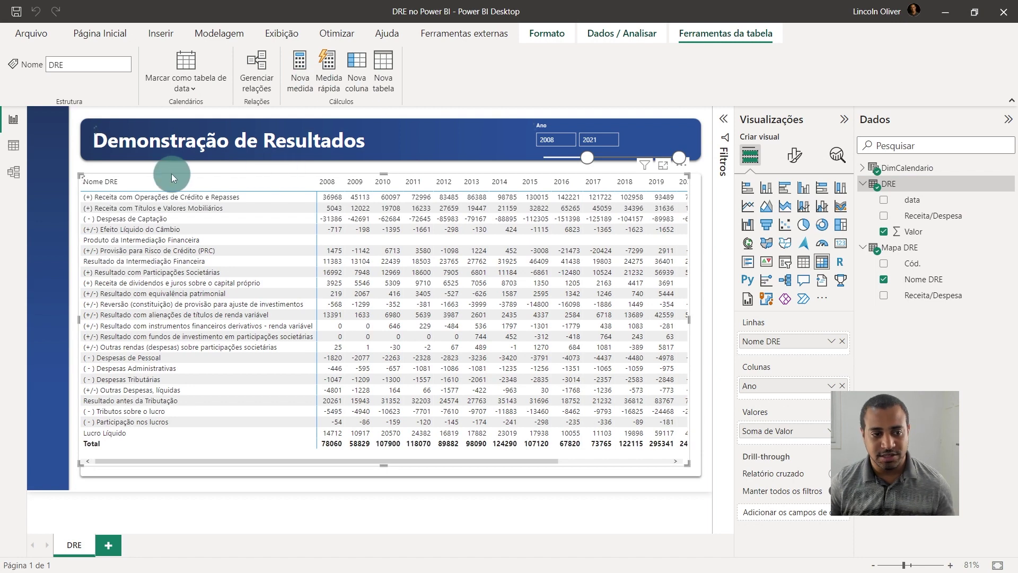
Step: Create the DRE measure Total = SUM(DRE[Valor])
left_click(95, 135)
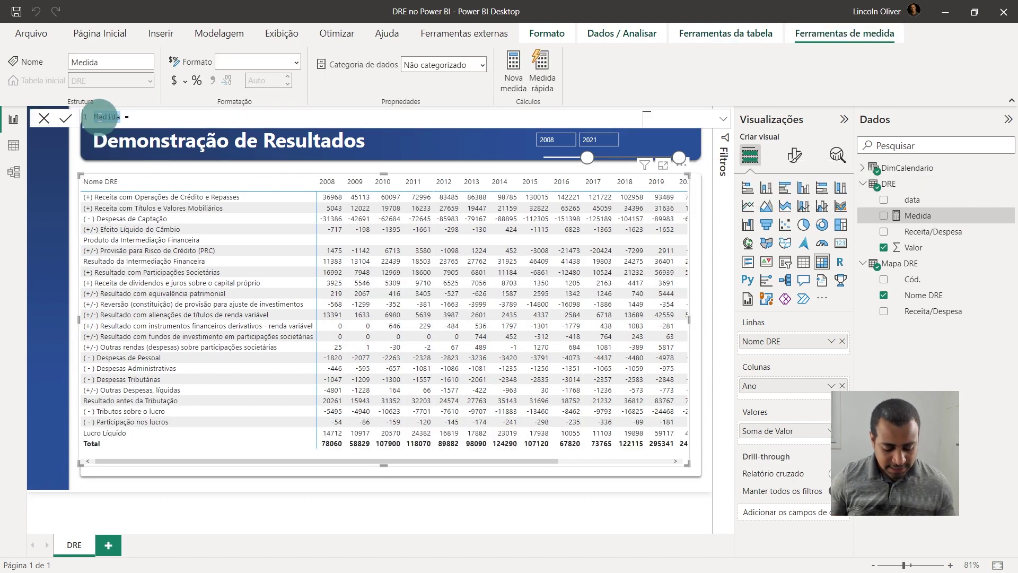
key("BackSpace")
key("Caps_Lock")
type("T")
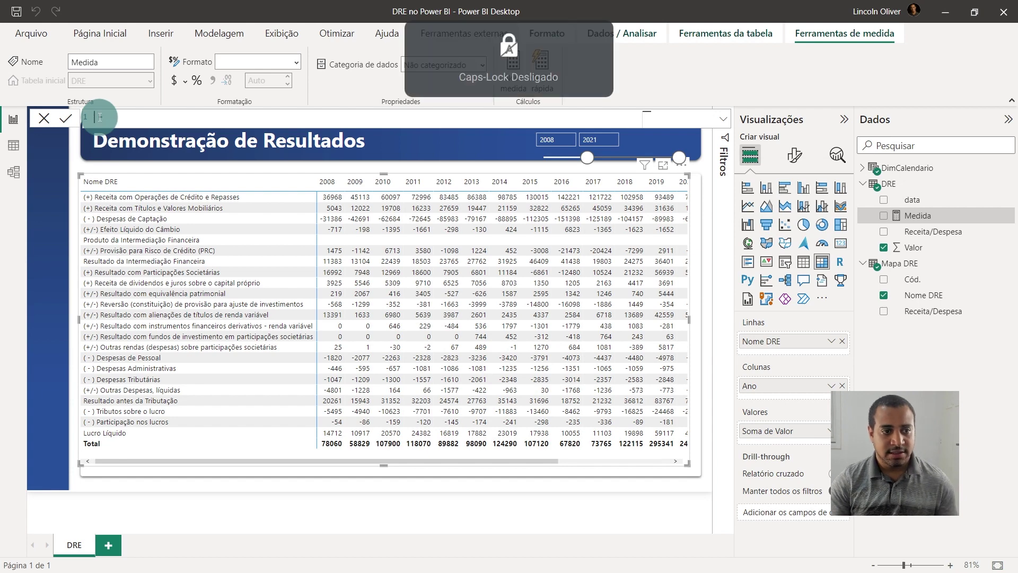
key("Caps_Lock")
type("otal")
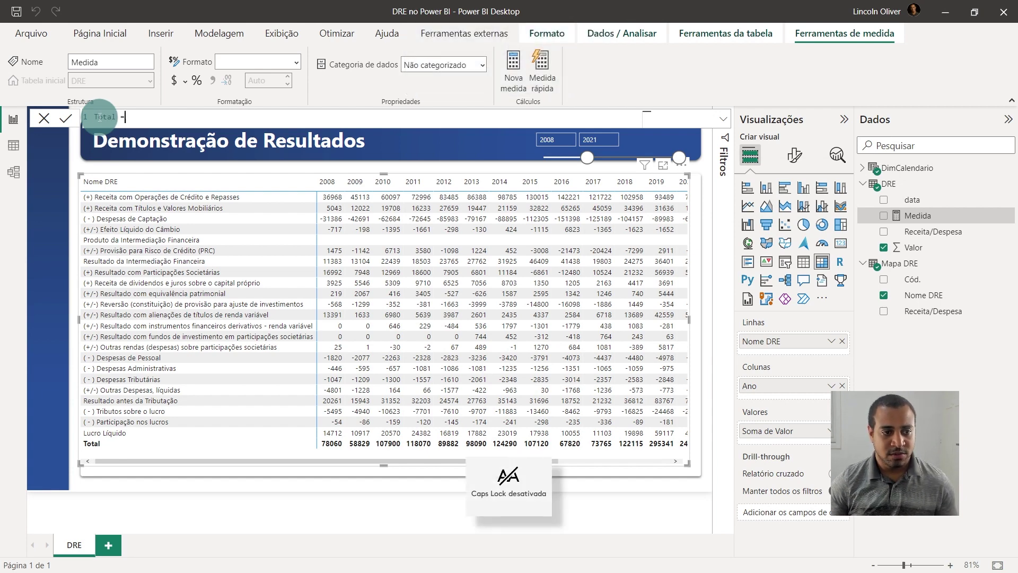
type(" = SUM")
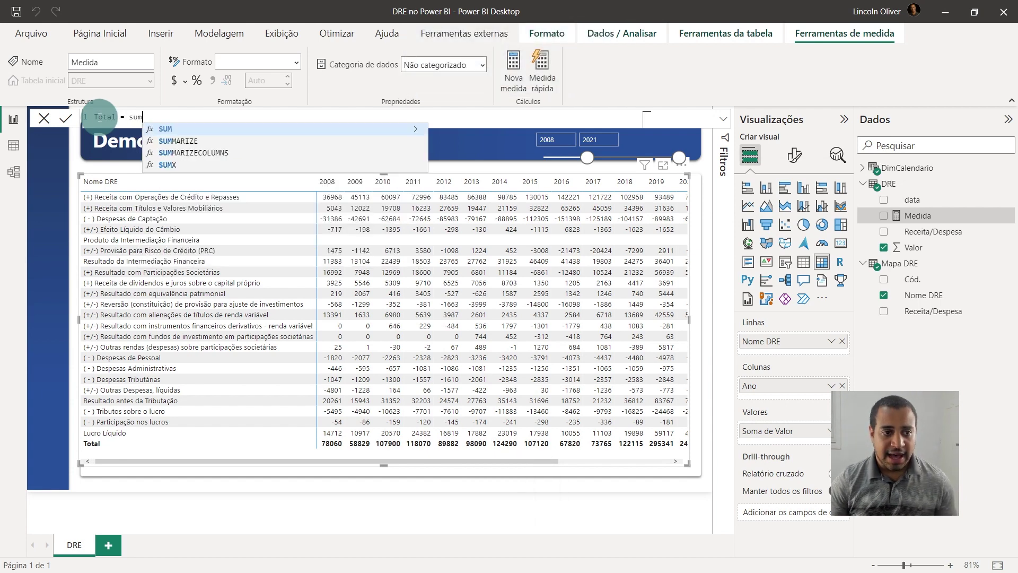
type("(")
type("DRE[Valor]")
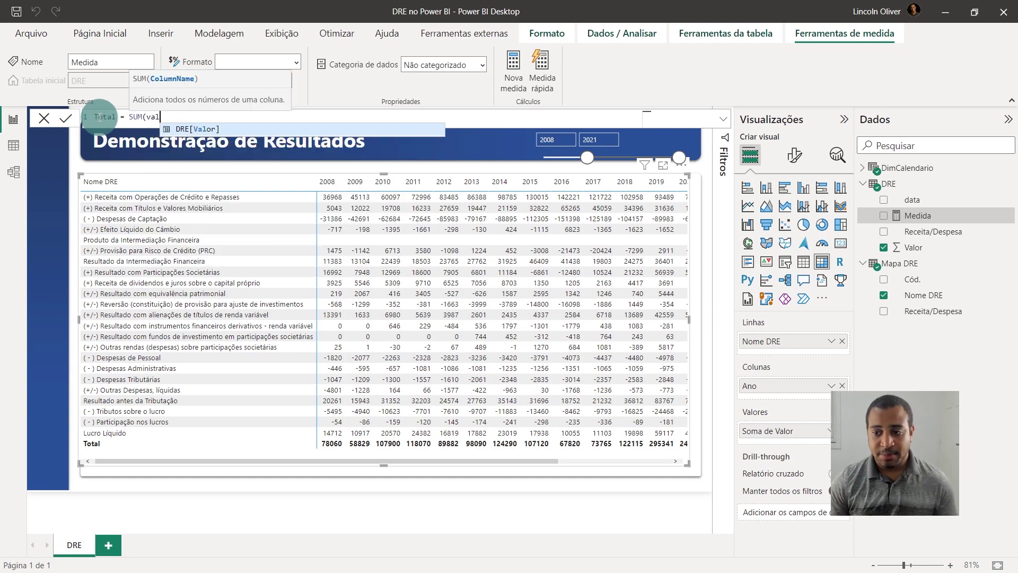
type(")")
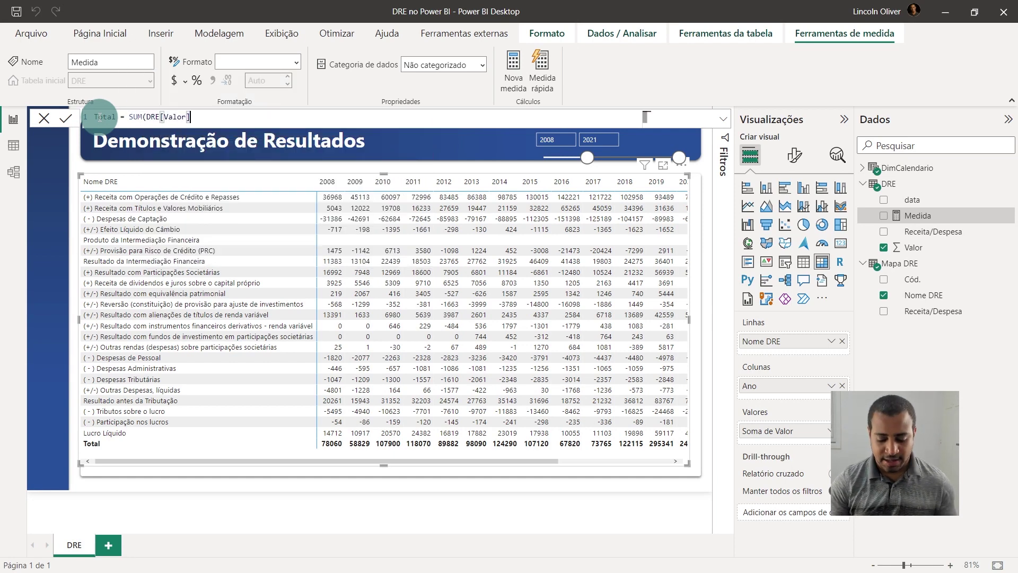
key("Return")
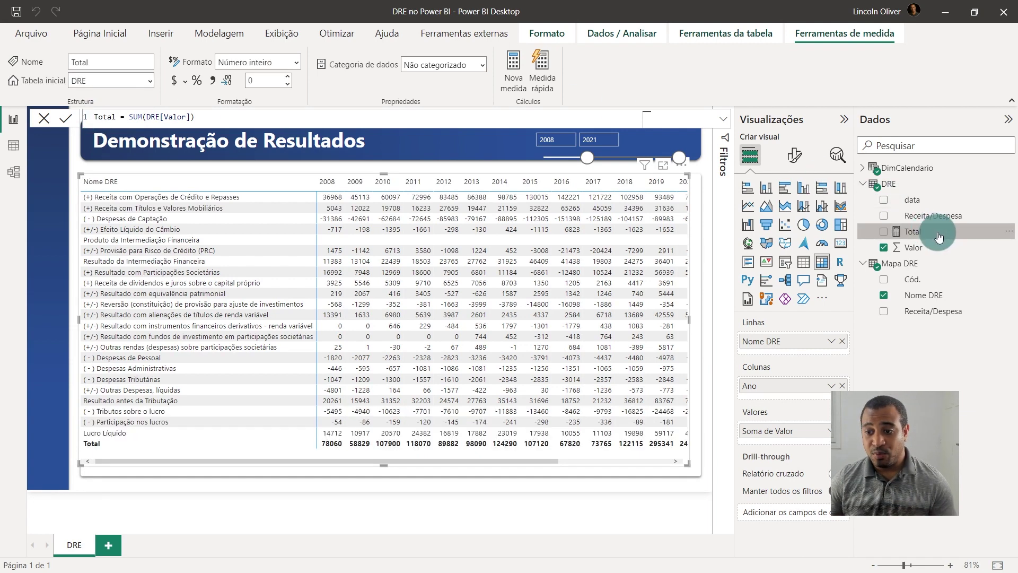
Step: Put Total into the matrix values in place of Soma de Valor
left_click_drag(939, 237, 829, 432)
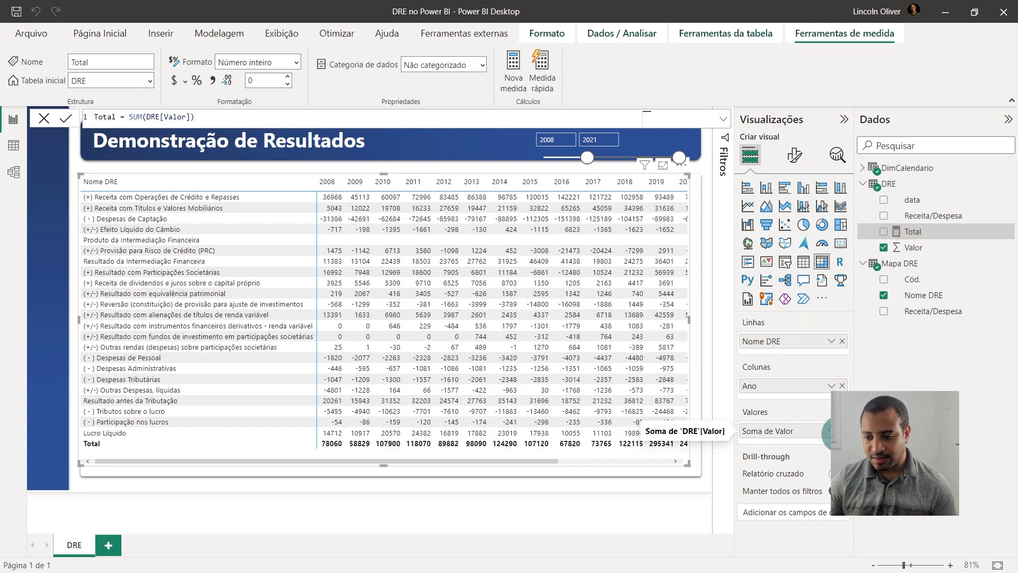
left_click(884, 247)
left_click(883, 231)
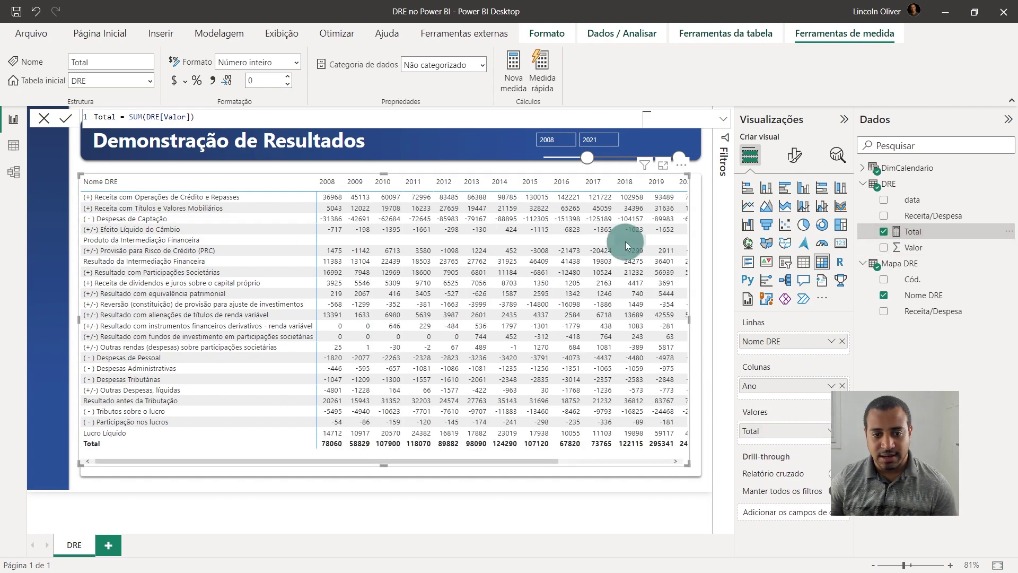
left_click(212, 80)
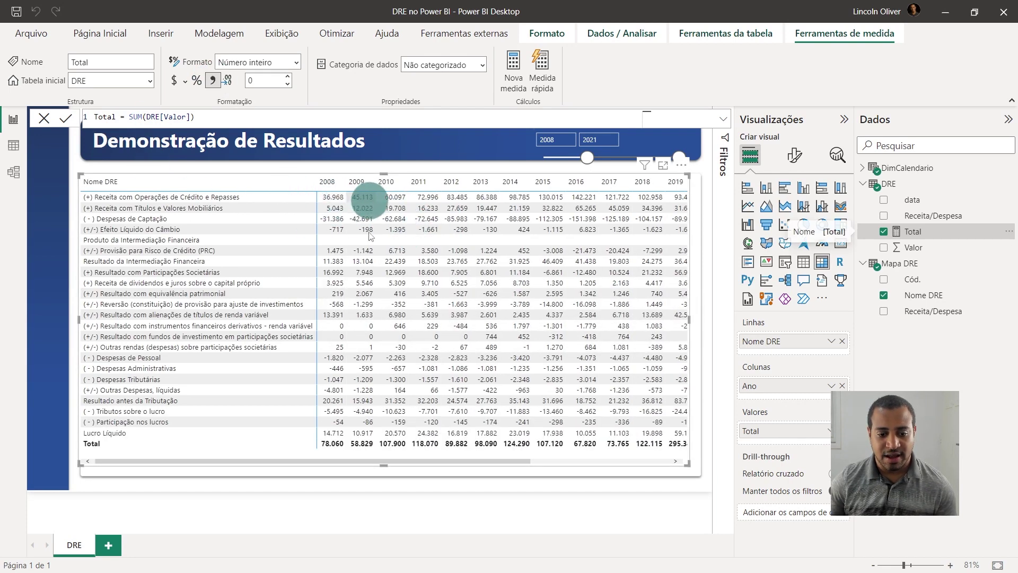
mouse_move(511, 460)
left_mouse_down()
mouse_move(609, 466)
mouse_move(318, 465)
left_mouse_up()
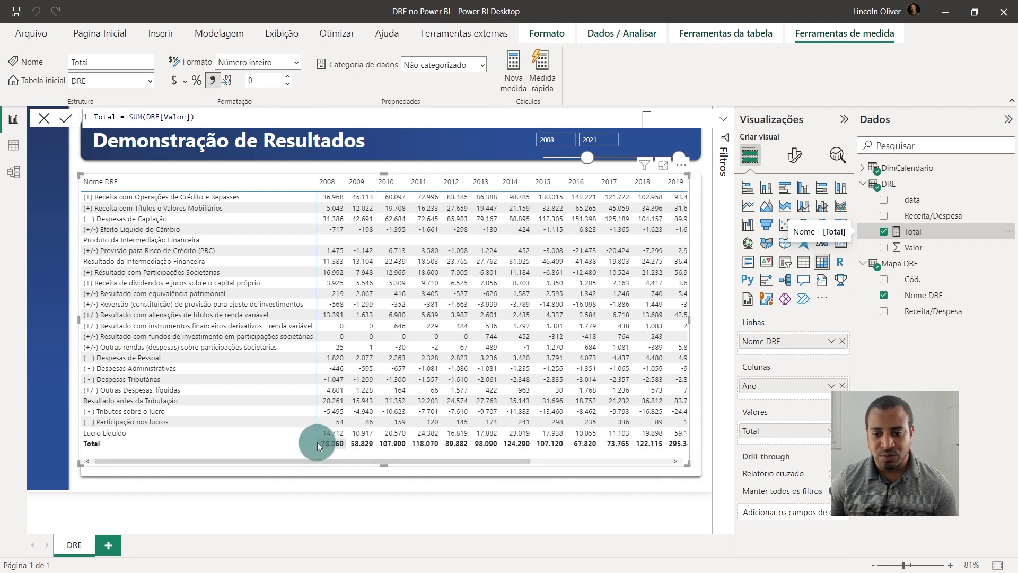
left_click(141, 235)
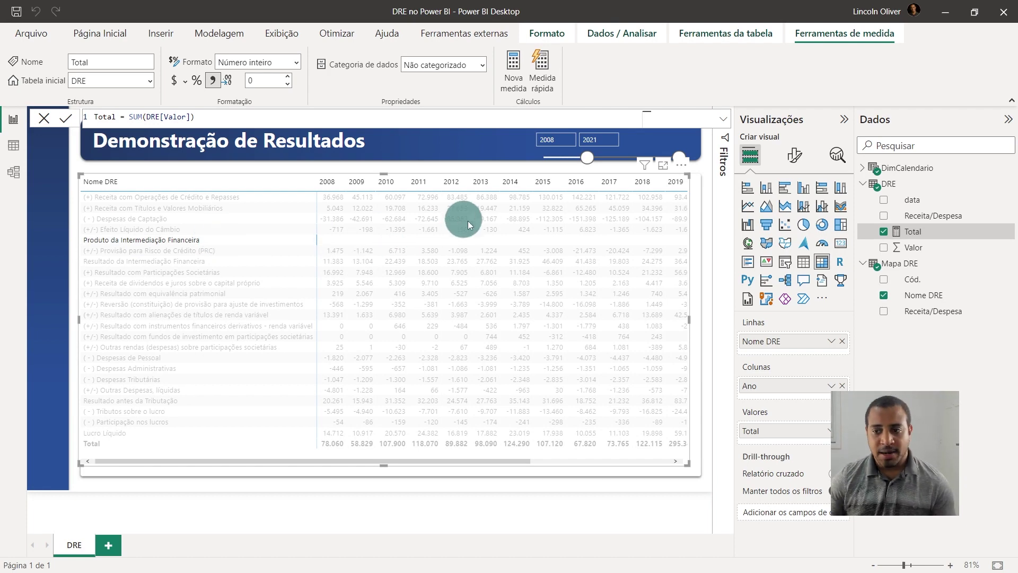
left_click(917, 185)
mouse_move(888, 183)
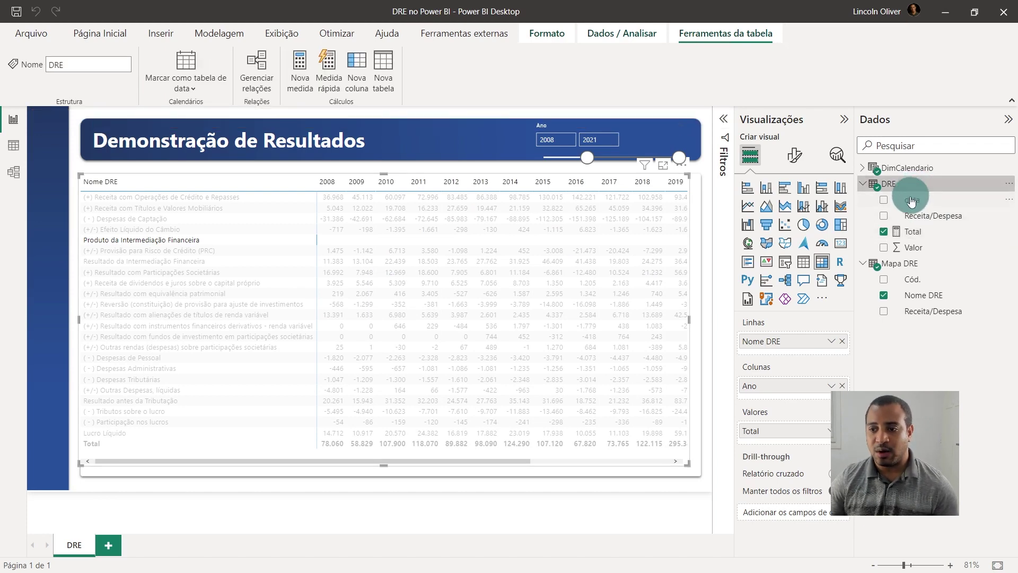
left_click(137, 239)
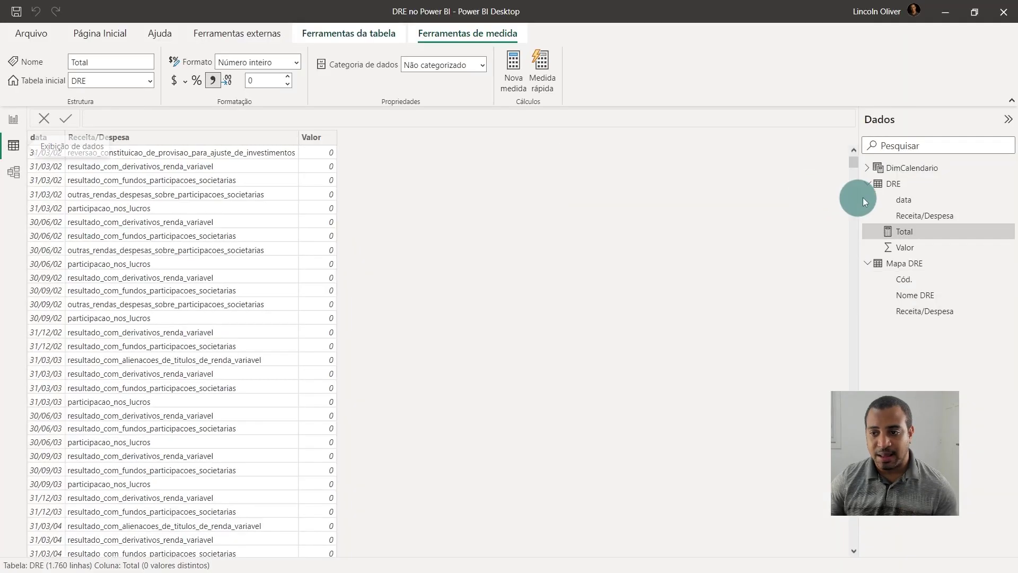
left_click(895, 184)
left_click(904, 206)
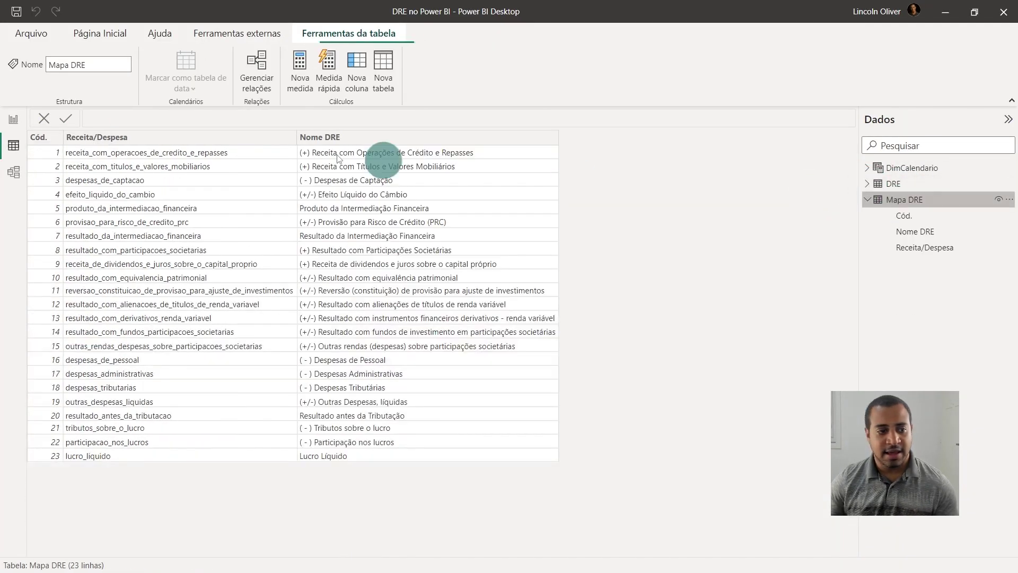
left_click(62, 152)
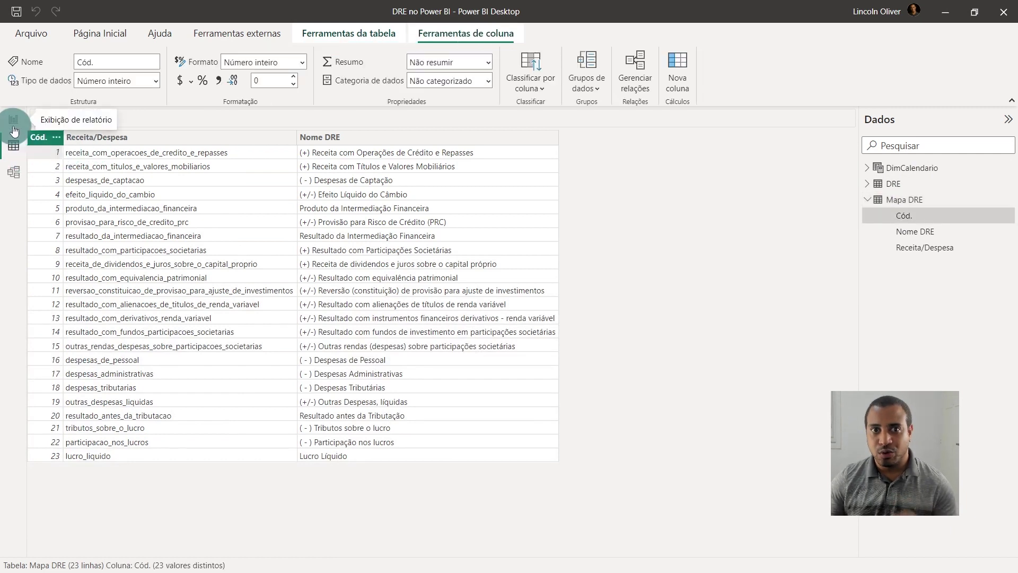
left_click(13, 128)
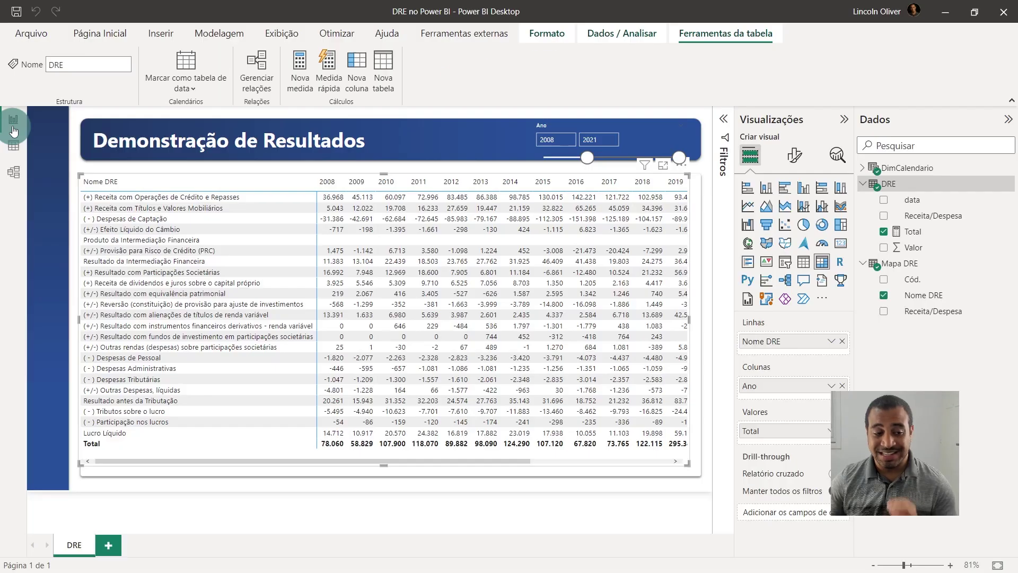
Step: Select DRE and start the formula CALCULATE([Total], using autocomplete
left_click(923, 185)
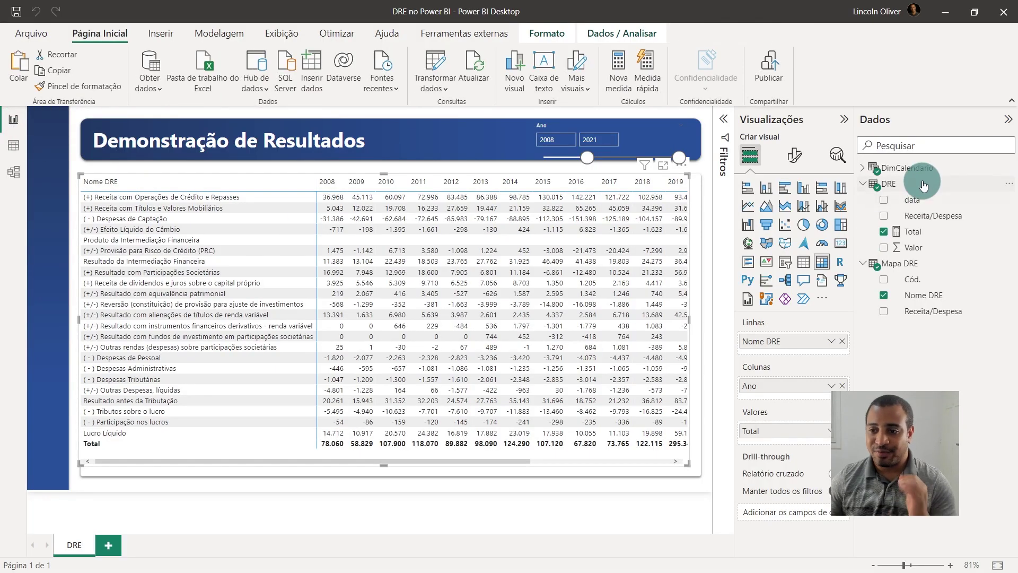
mouse_move(889, 183)
left_click(923, 185)
type("Receita com Operações =")
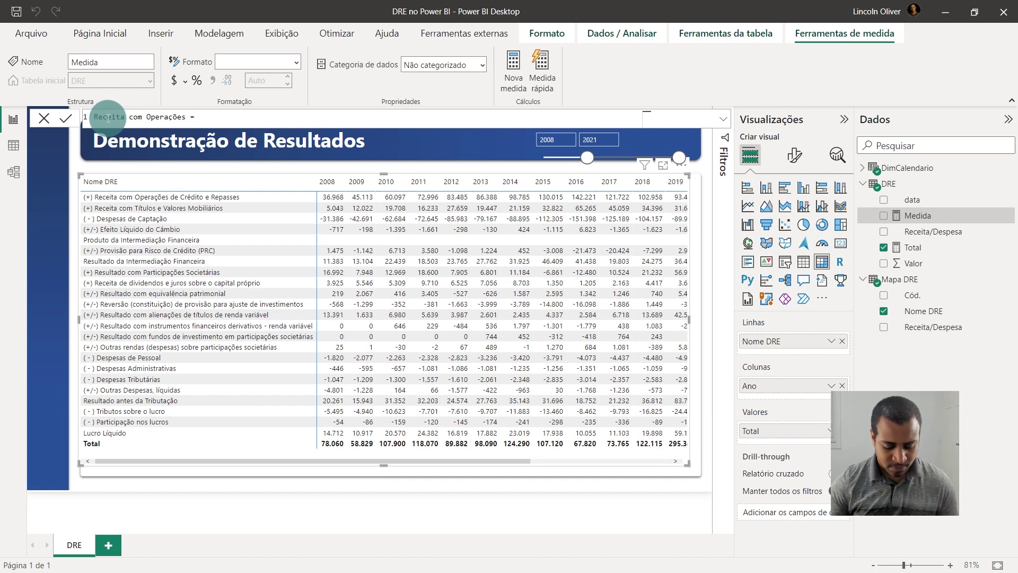
type("cal")
key("Tab")
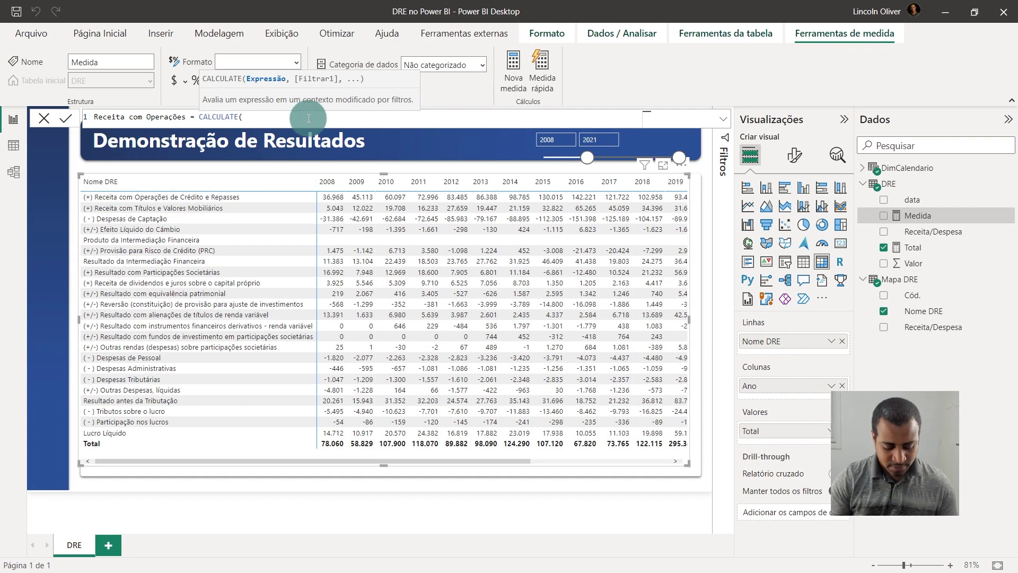
type("sum")
key("BackSpace")
key("BackSpace")
key("BackSpace")
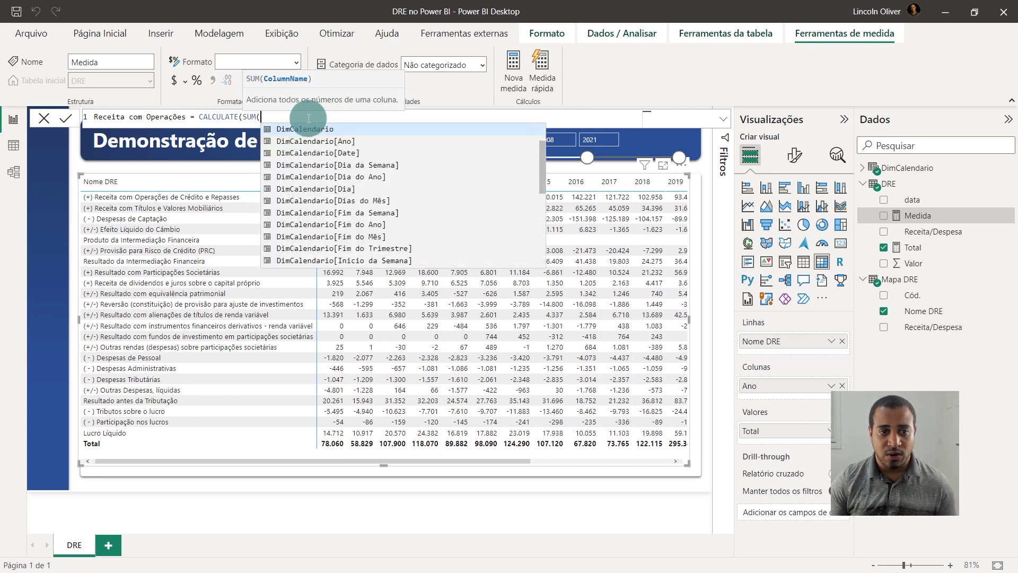
key("BackSpace")
type("(t")
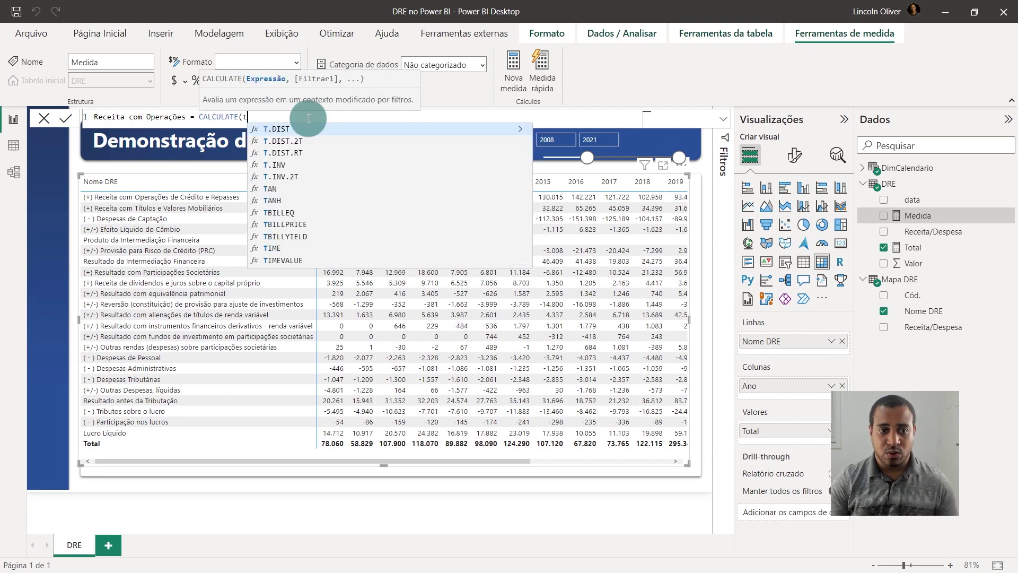
type("ota")
key("Tab")
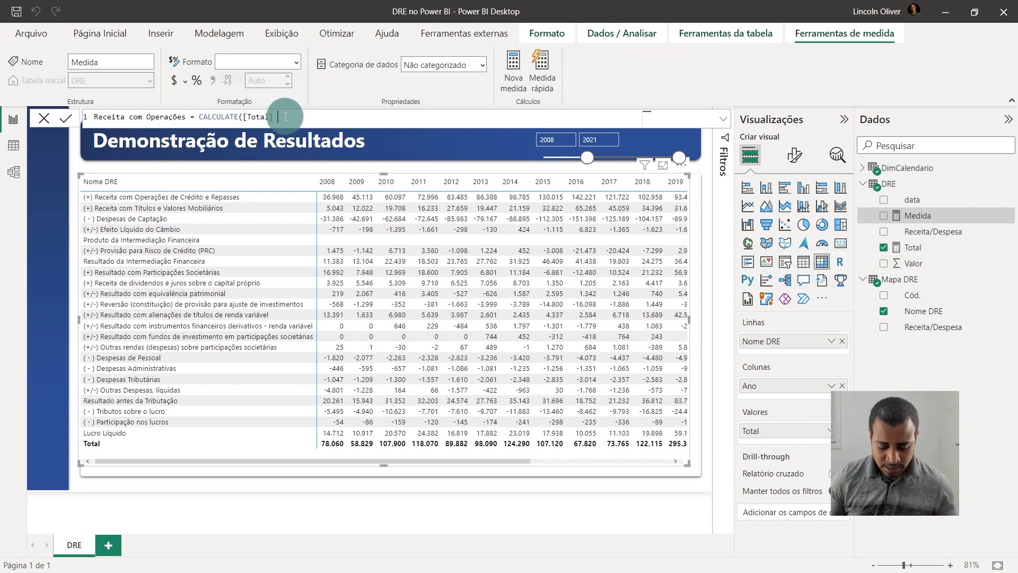
type(",")
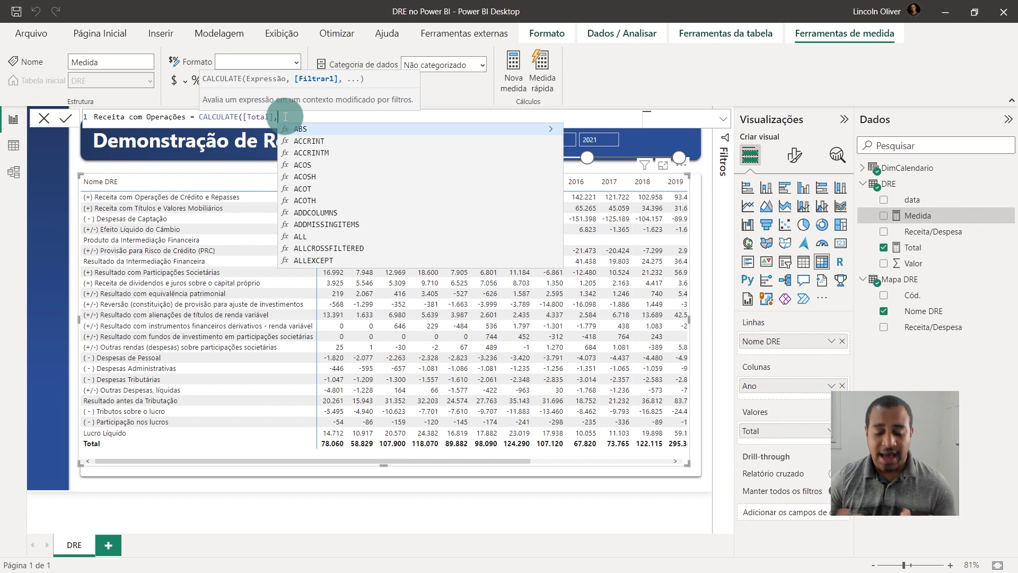
Step: Add the filter 'Mapa DRE'[Cód.]=1 and commit the Receita com Operações measure
type("filter")
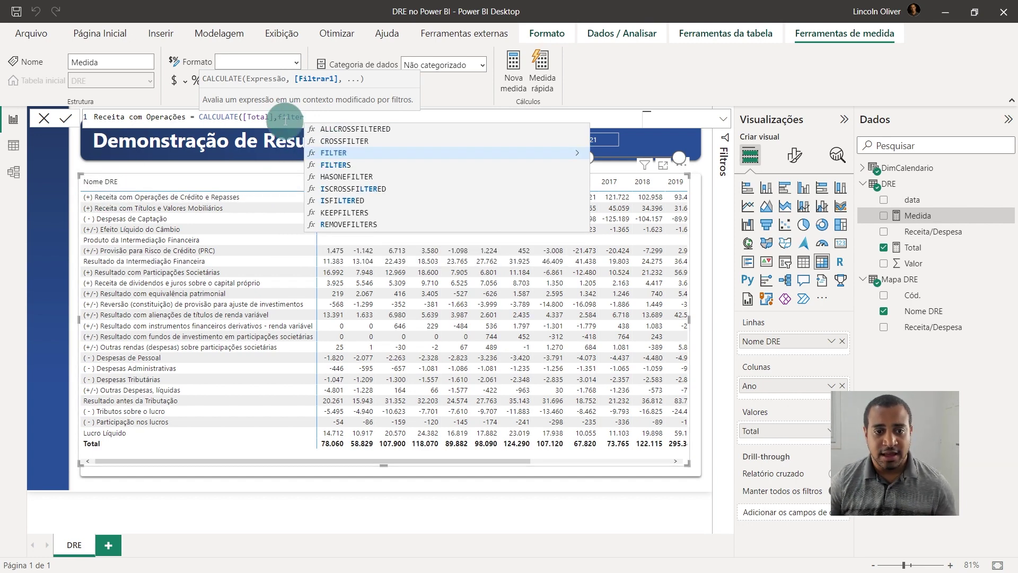
left_click(285, 118)
key("BackSpace")
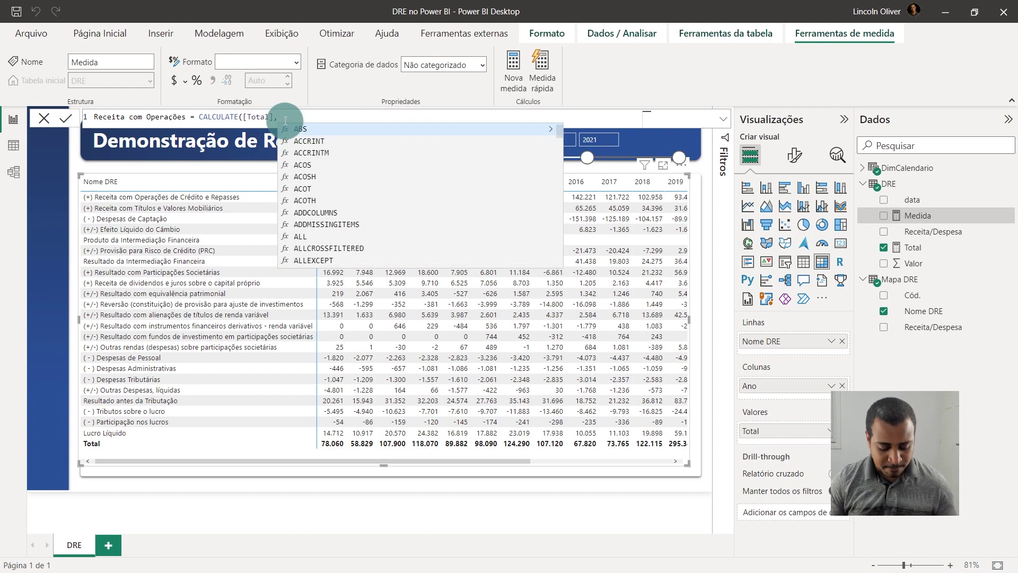
type("có")
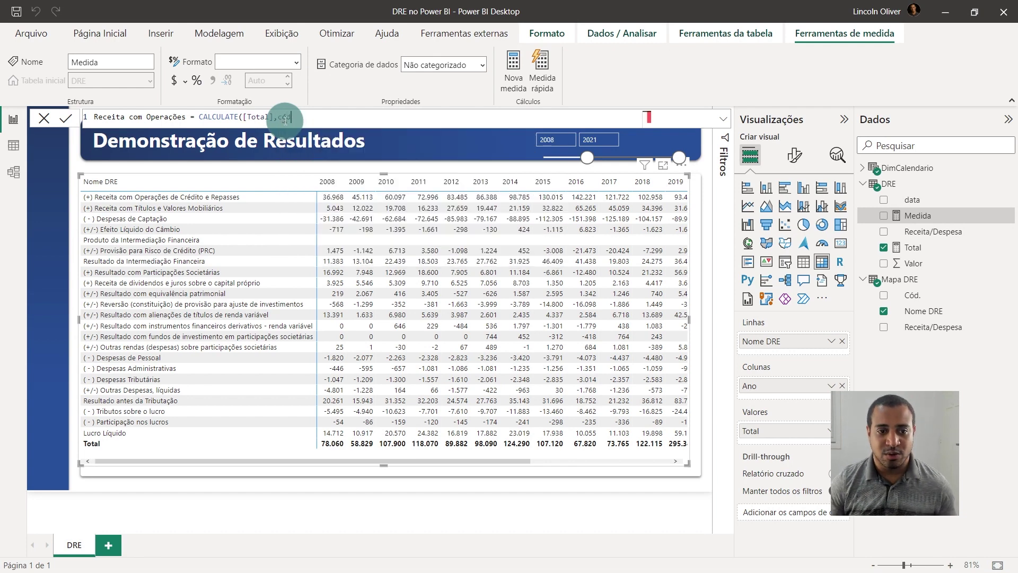
key("BackSpace")
key("BackSpace")
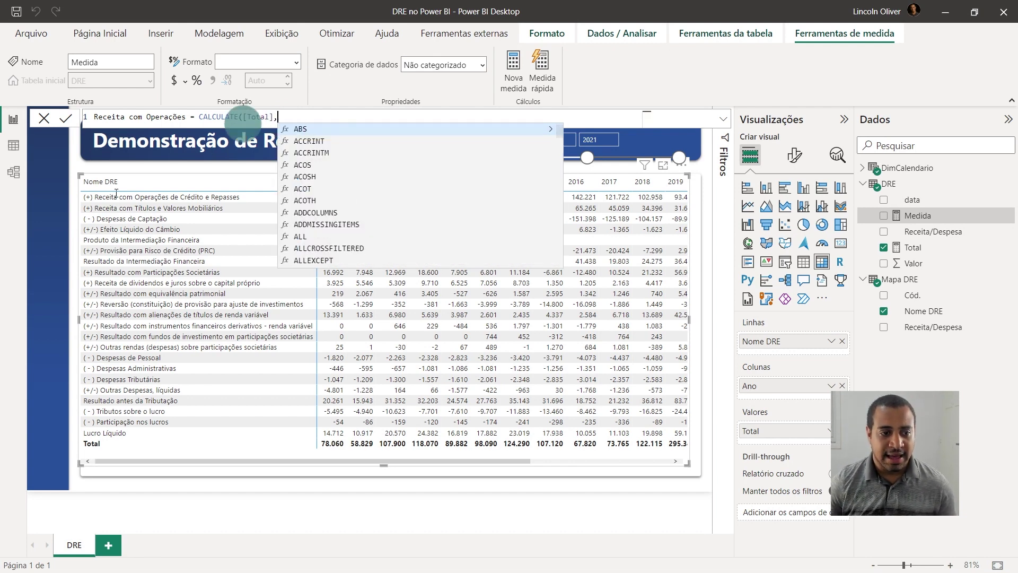
type("c")
scroll(376, 176, "down", 3)
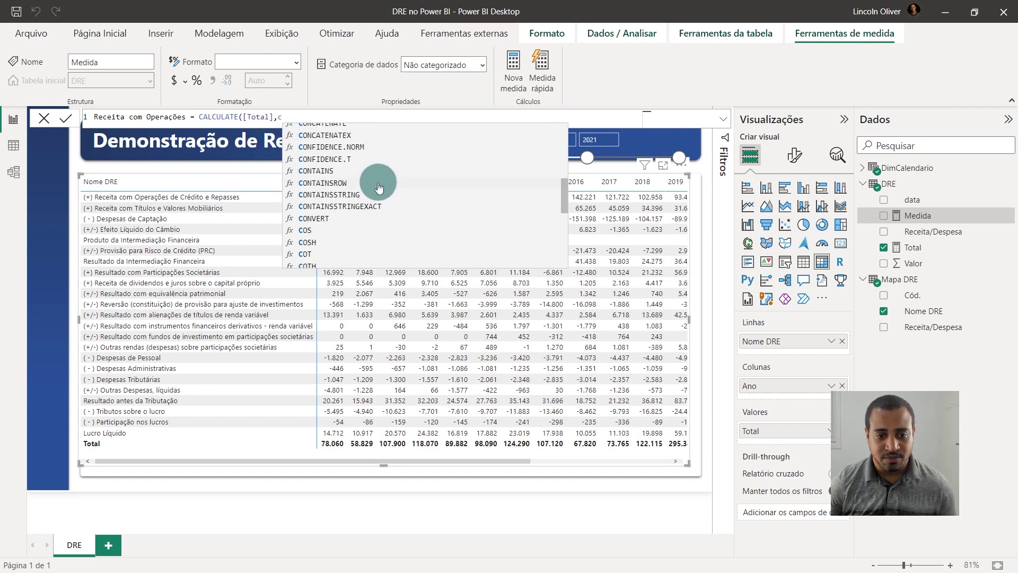
scroll(379, 181, "down", 2)
scroll(392, 201, "up", 3)
scroll(371, 159, "up", 3)
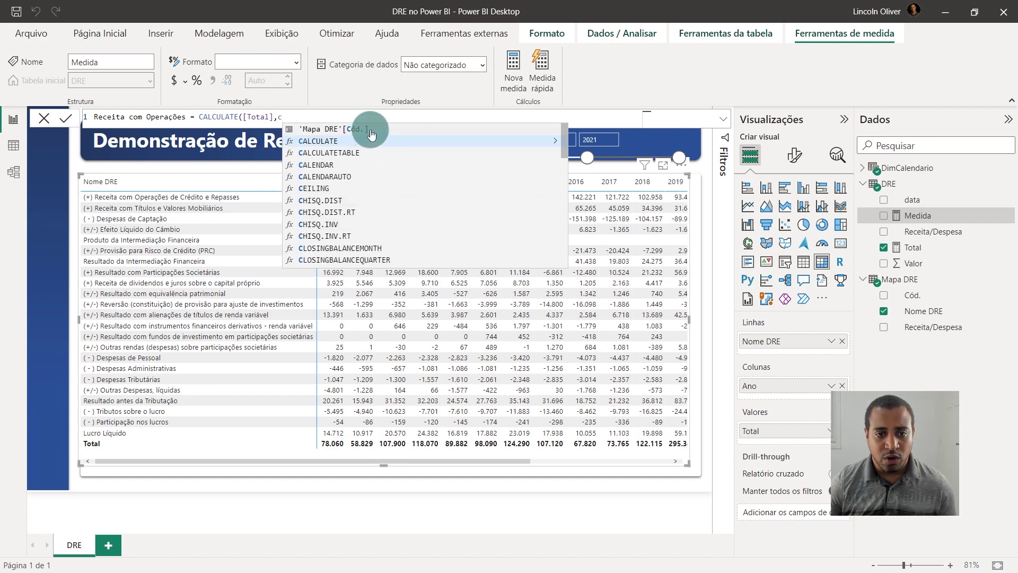
left_click(370, 129)
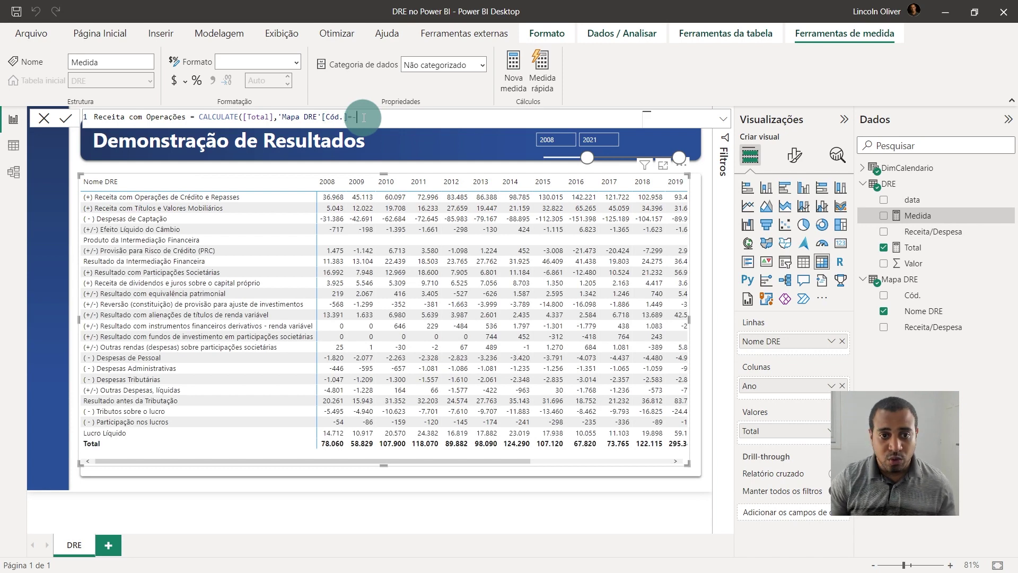
type("=1)")
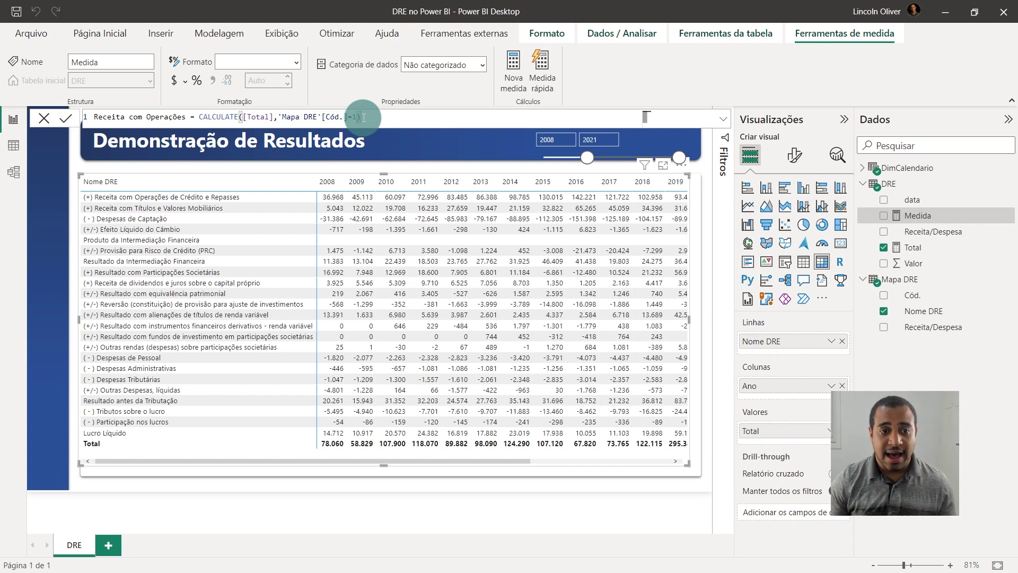
key("Return")
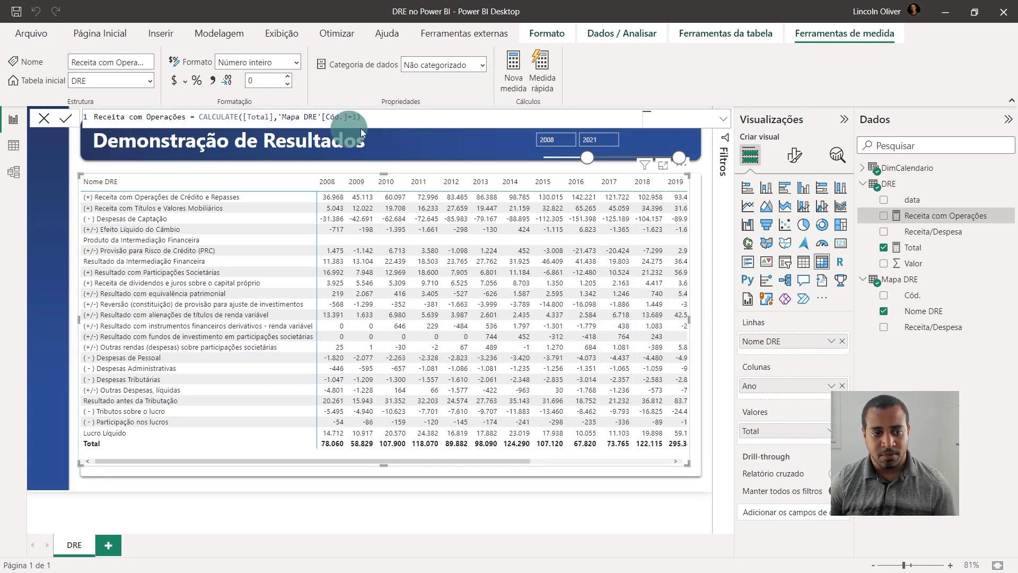
Step: Replace Total with Receita com Operações in the matrix values and reselect the DRE table
left_click_drag(825, 451, 874, 435)
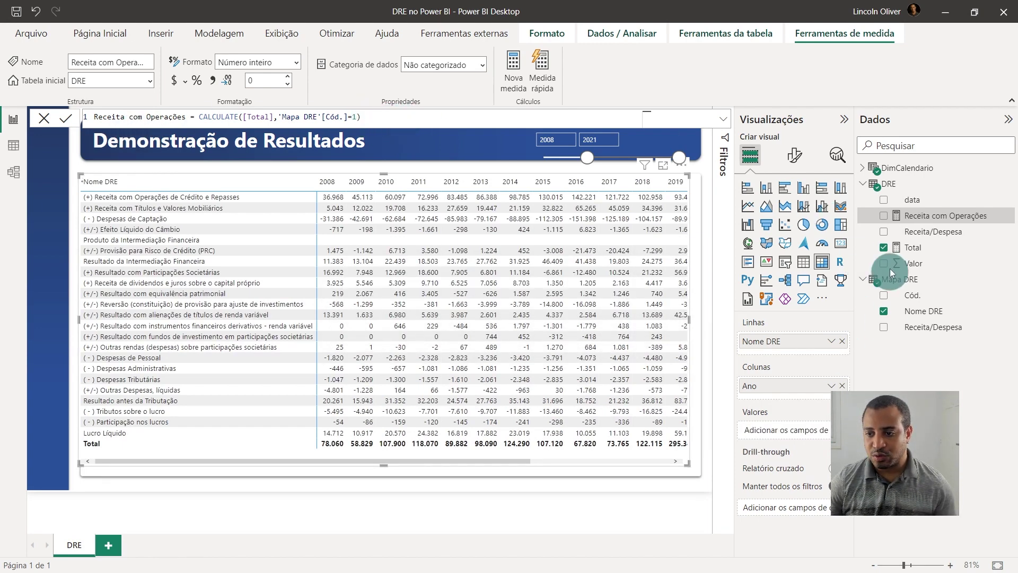
mouse_move(945, 215)
left_mouse_down()
mouse_move(863, 227)
mouse_move(784, 429)
left_mouse_up()
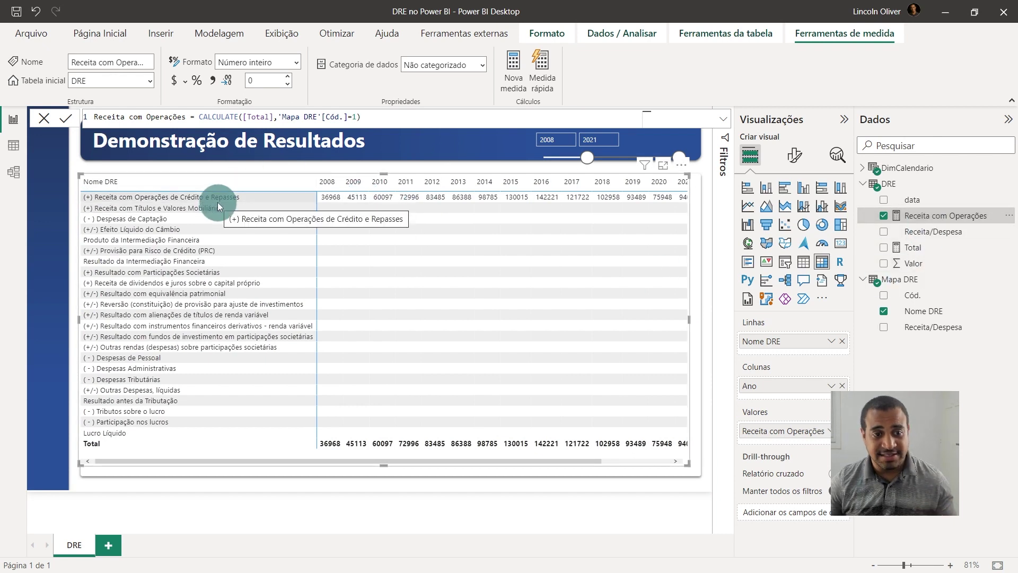
double_click(148, 117)
left_click(148, 117)
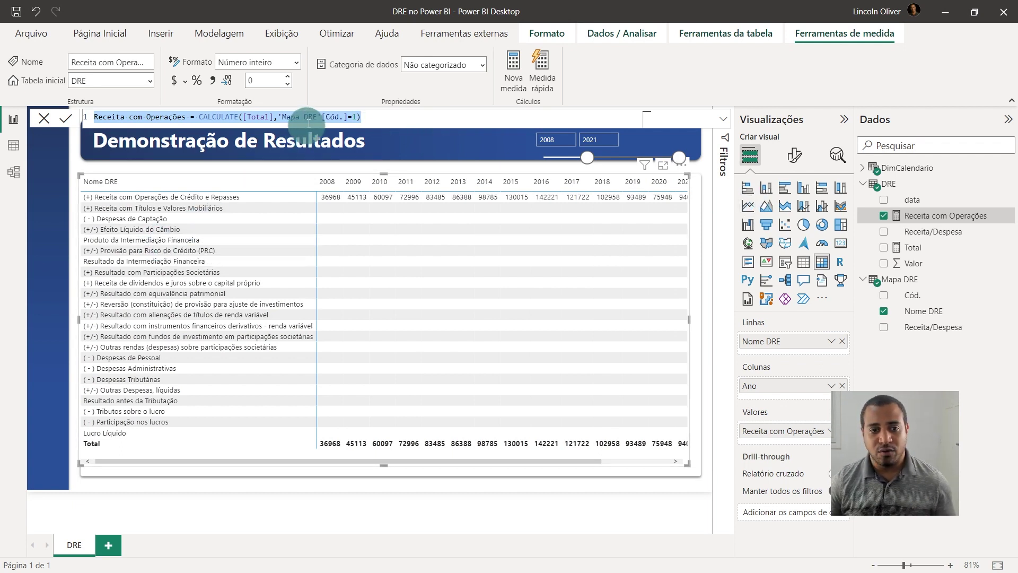
left_click(888, 184)
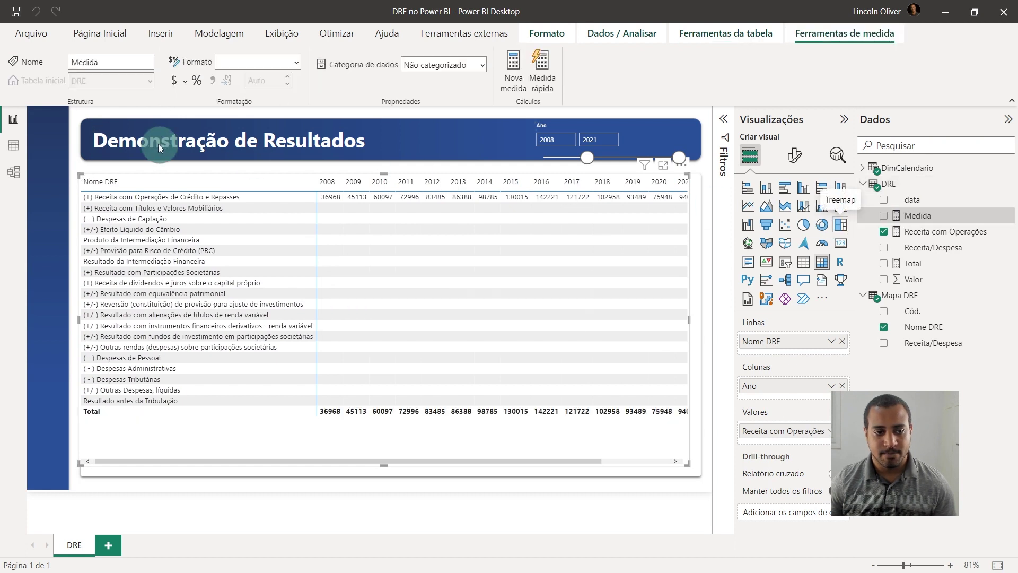
Step: Replace the placeholder with CALCULATE([Total], 'Mapa DRE'[Cód.] via autocomplete
left_click_drag(140, 121, 112, 119)
type("1 Despesa de Captação =")
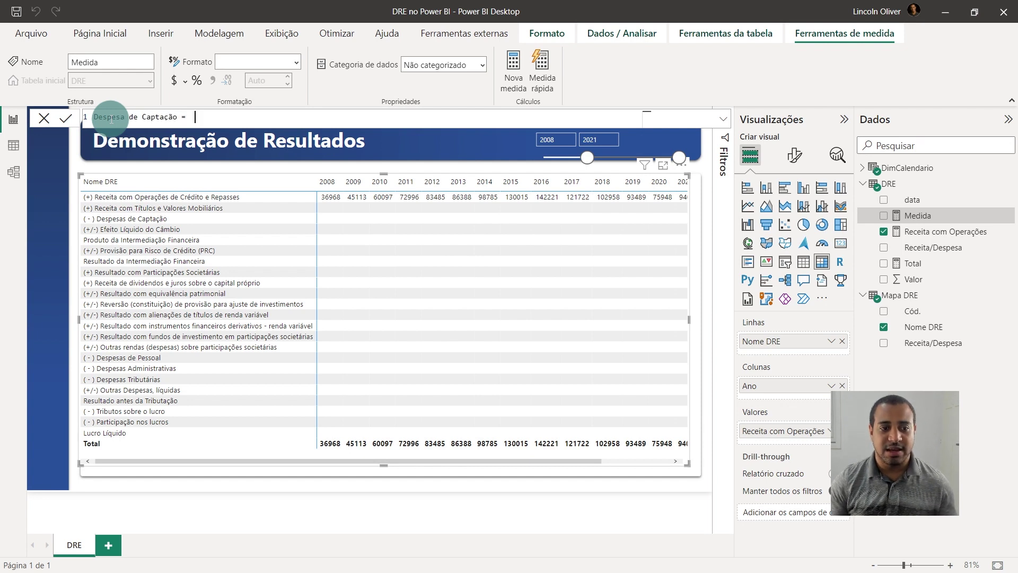
type("CA")
key("Tab")
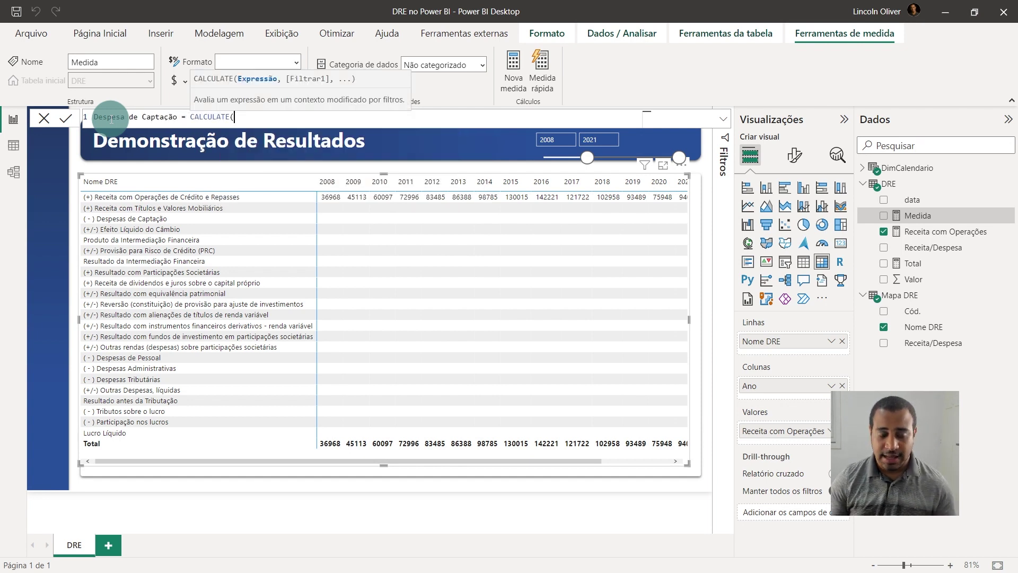
type("Total")
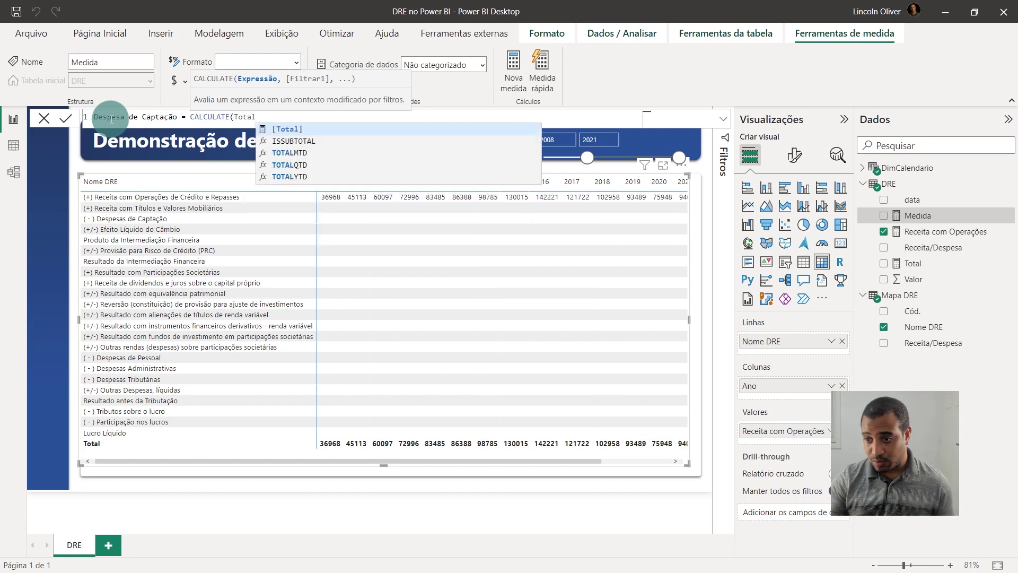
key("Tab")
type(",")
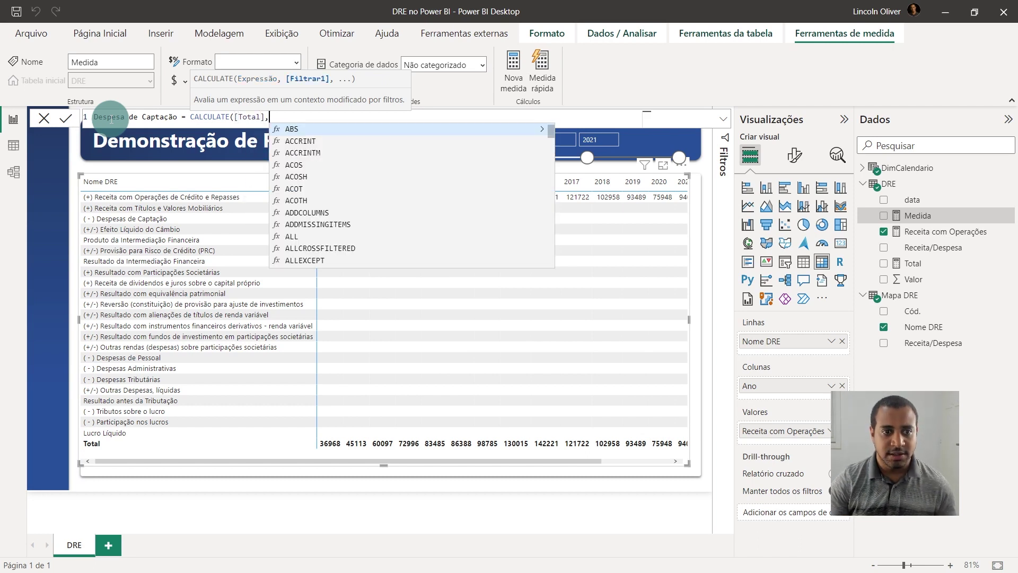
type("cód")
type("d")
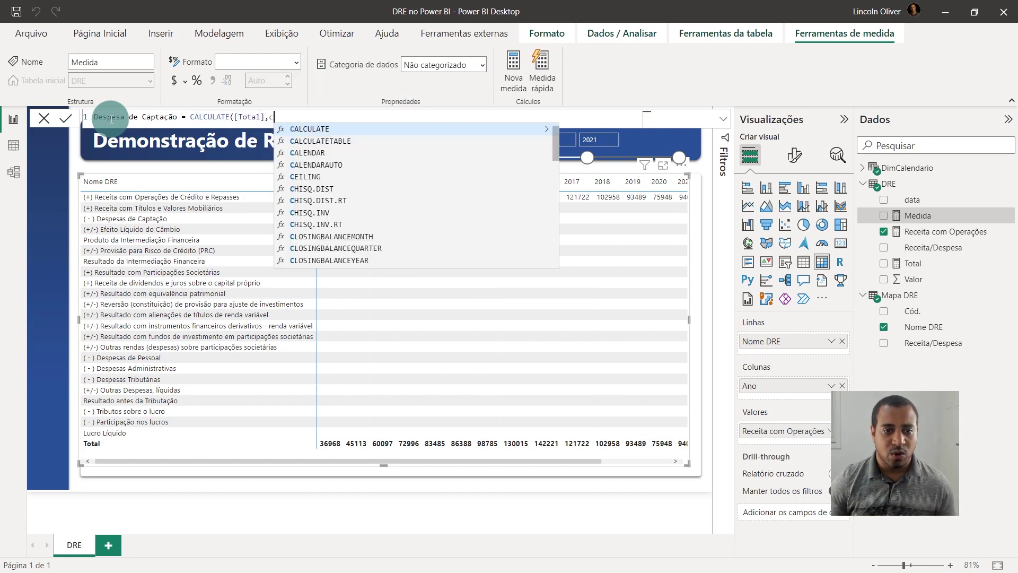
key("Tab")
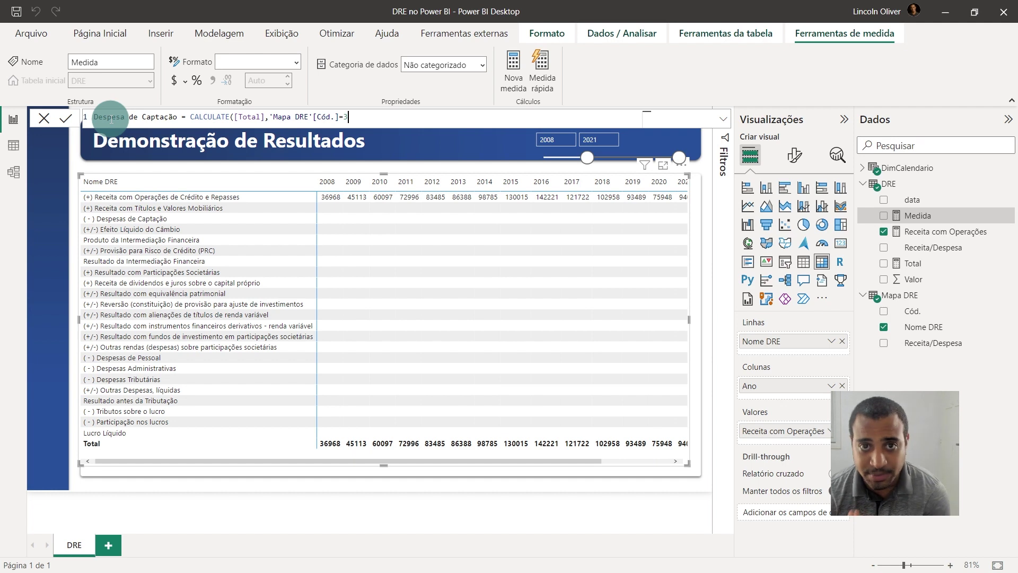
Step: Correct the filter to 'Mapa DRE'[Cód.]=3 and commit the Despesa de Captação measure
key("shift+Left")
key("shift+Left")
key("shift+Left")
key("shift+Left")
key("shift+Left")
key("shift+Left")
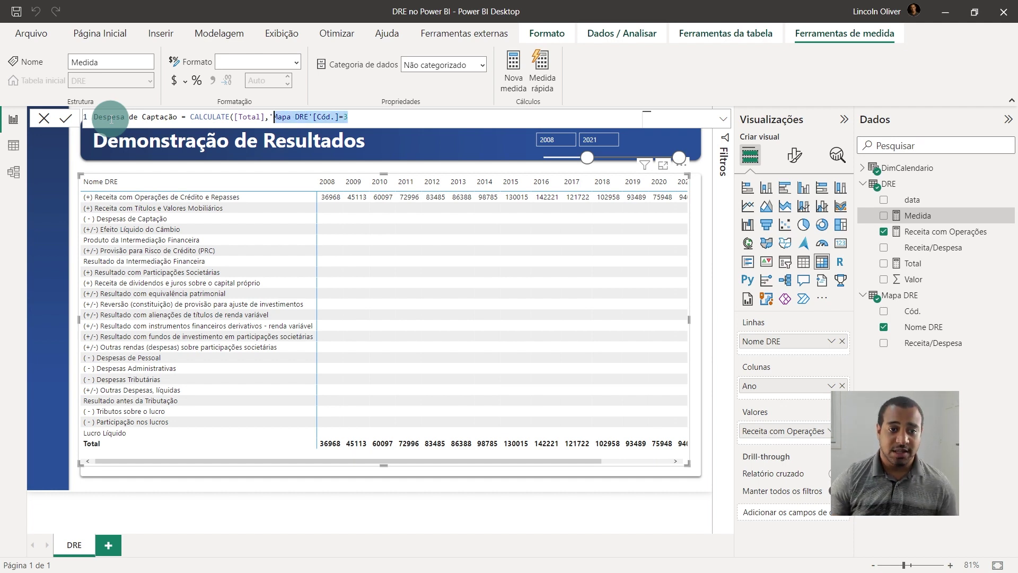
type("Nome")
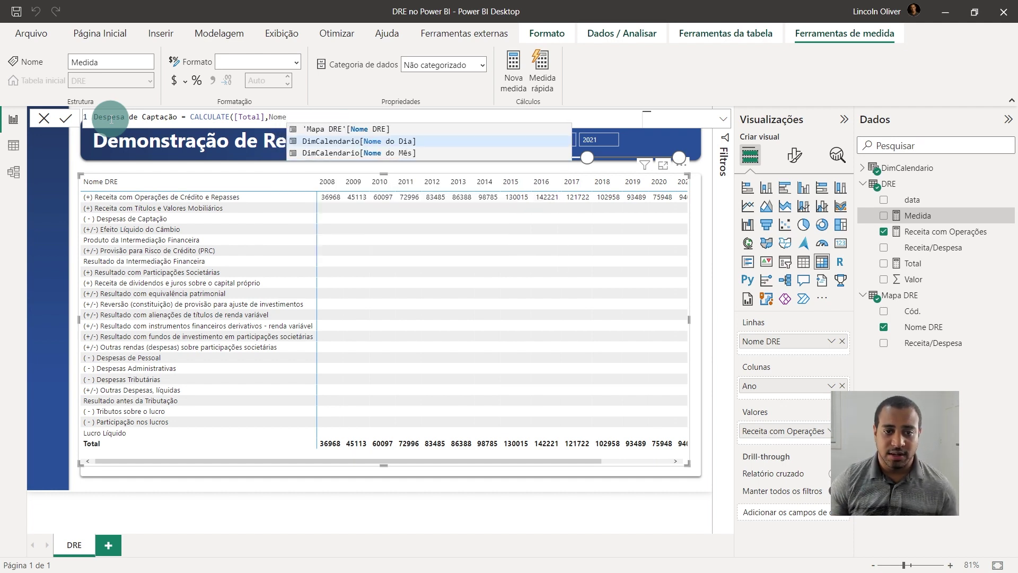
key("Up")
key("Tab")
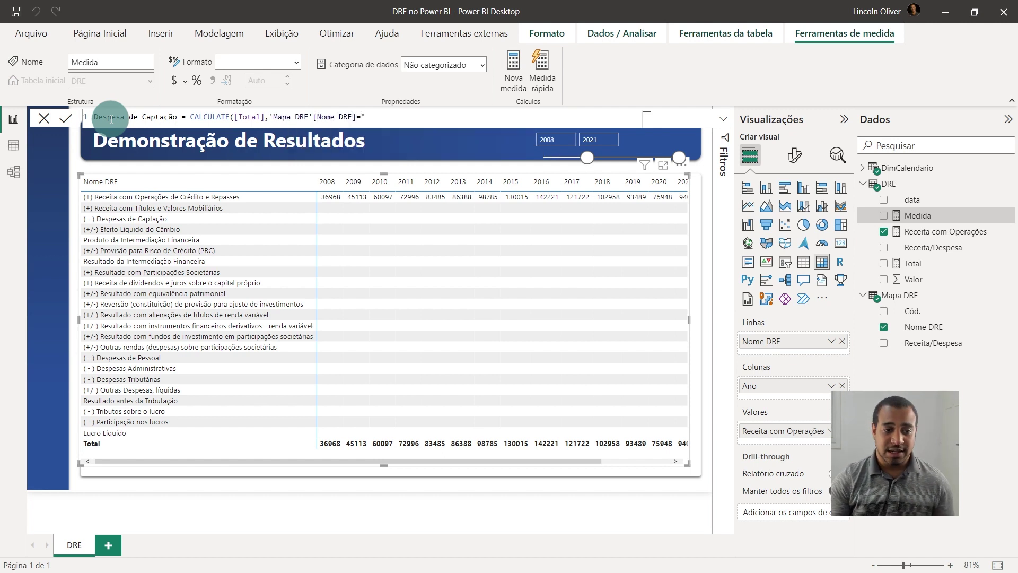
type("(")
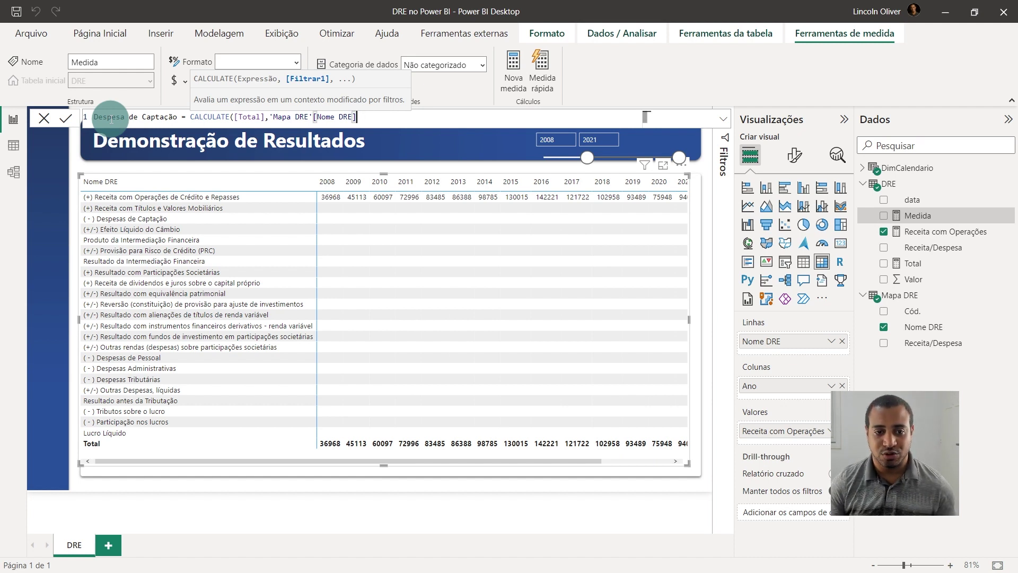
key("BackSpace")
key("BackSpace")
key("BackSpace")
key("BackSpace")
key("BackSpace")
key("BackSpace")
key("BackSpace")
key("BackSpace")
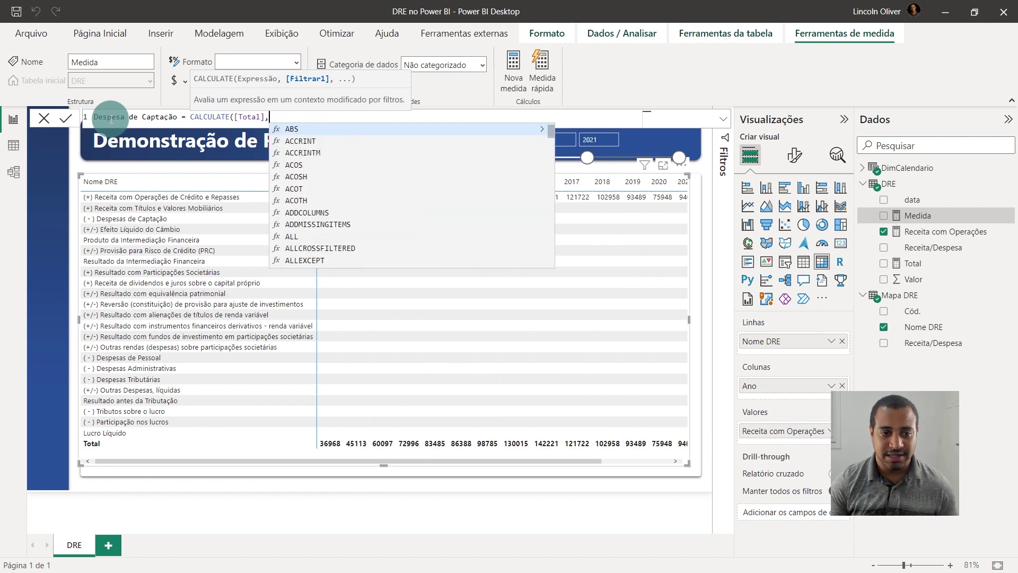
type("có")
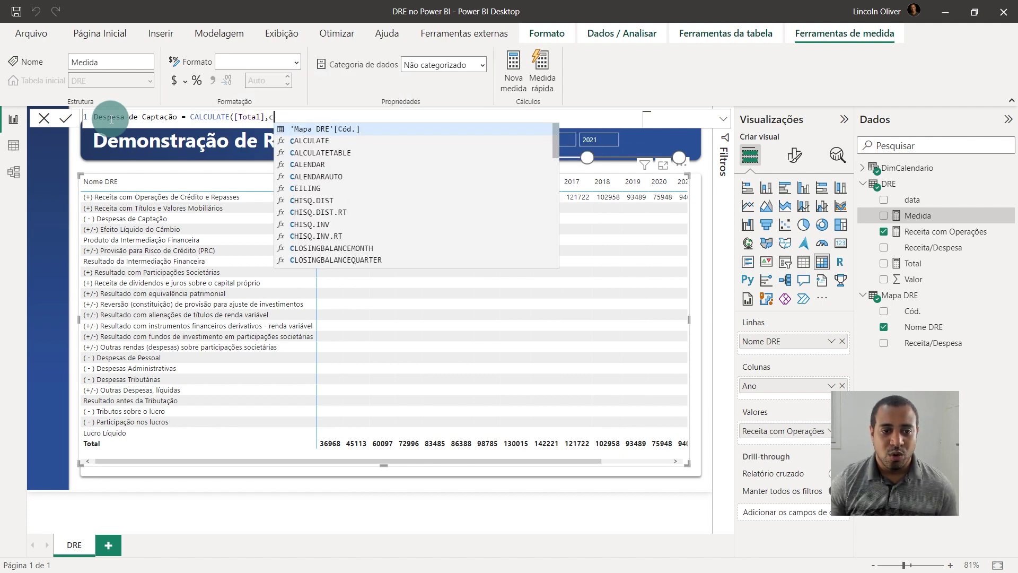
key("Tab")
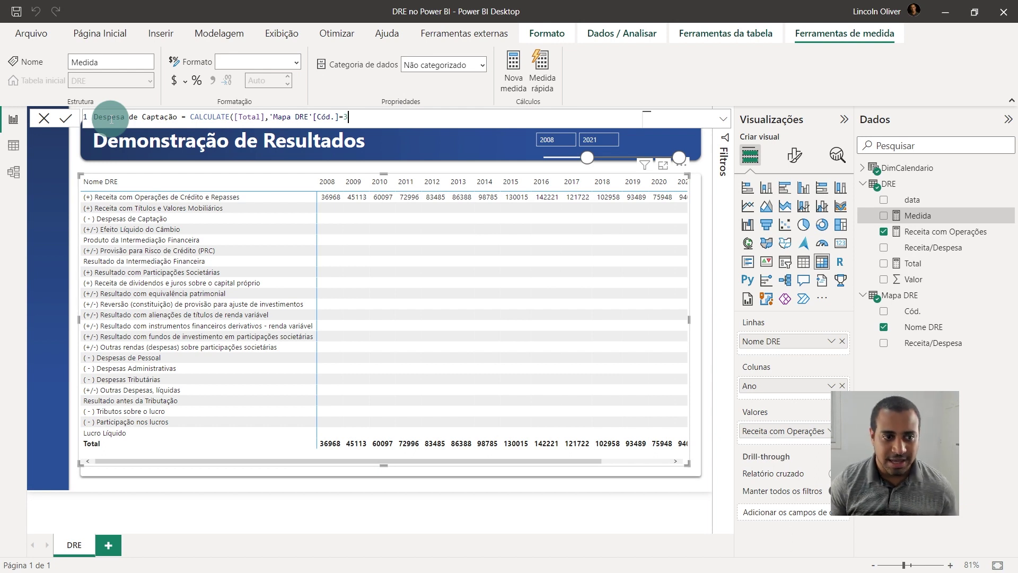
type(")")
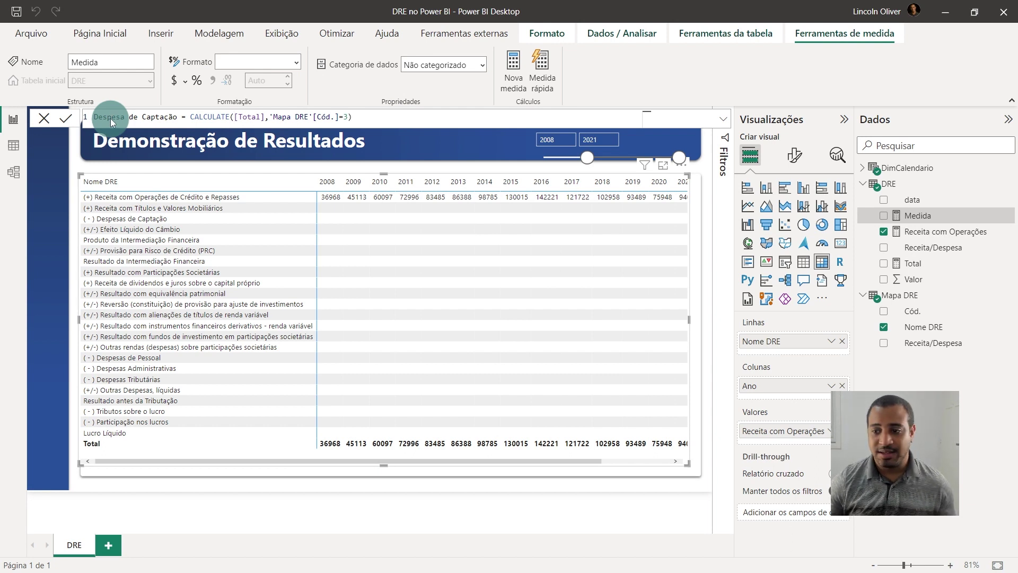
key("Return")
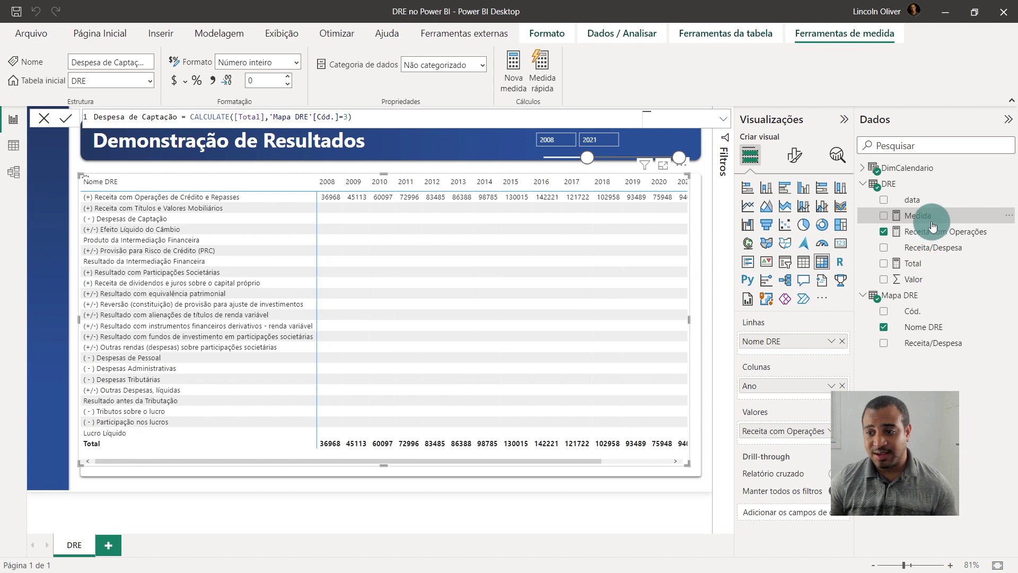
Step: Review the Receita com Operações formula and highlight the Produto da Intermediação Financeira row
left_click(932, 235)
left_click(933, 216)
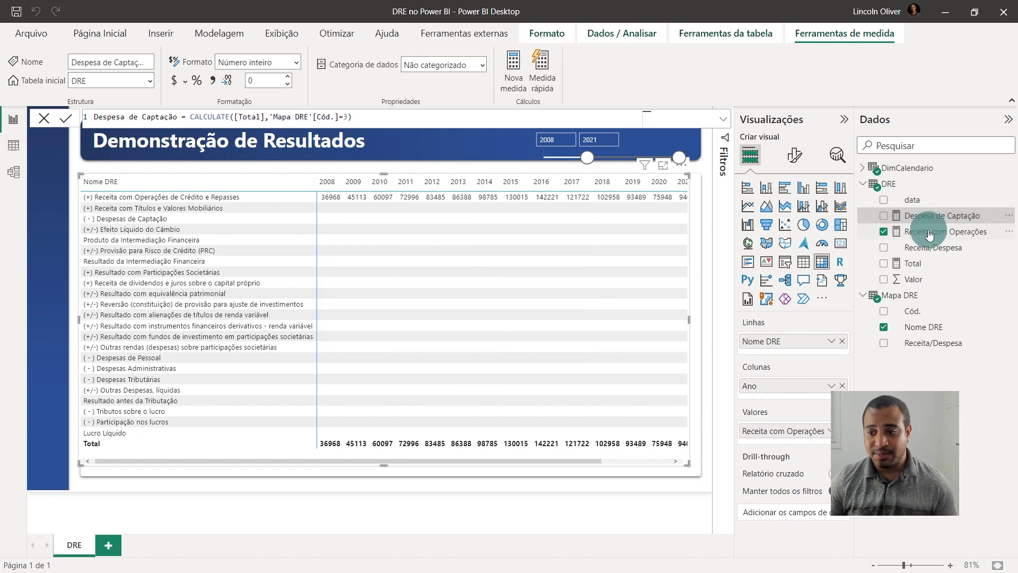
left_click(931, 232)
left_click(934, 217)
left_click(934, 232)
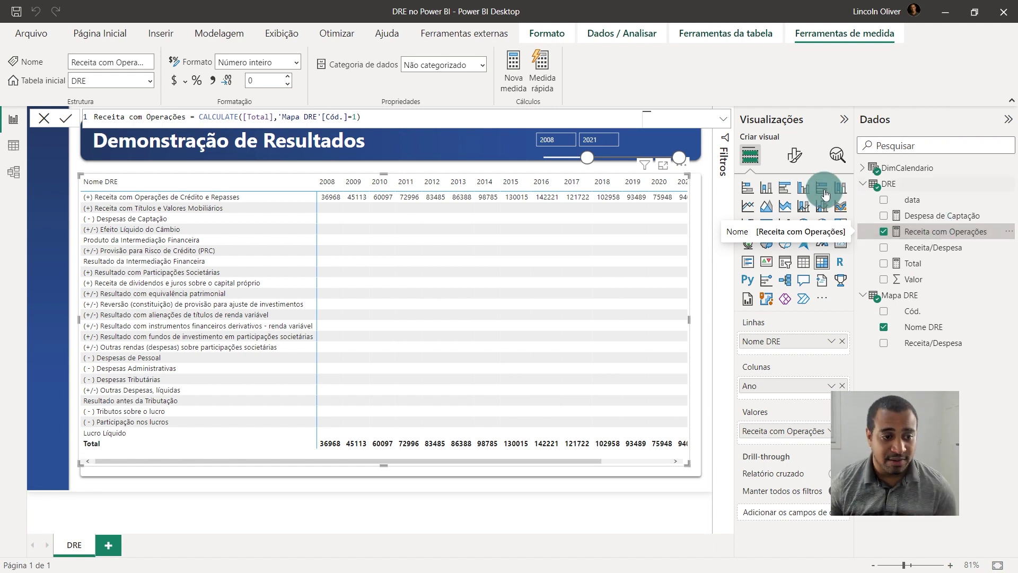
left_click(220, 237)
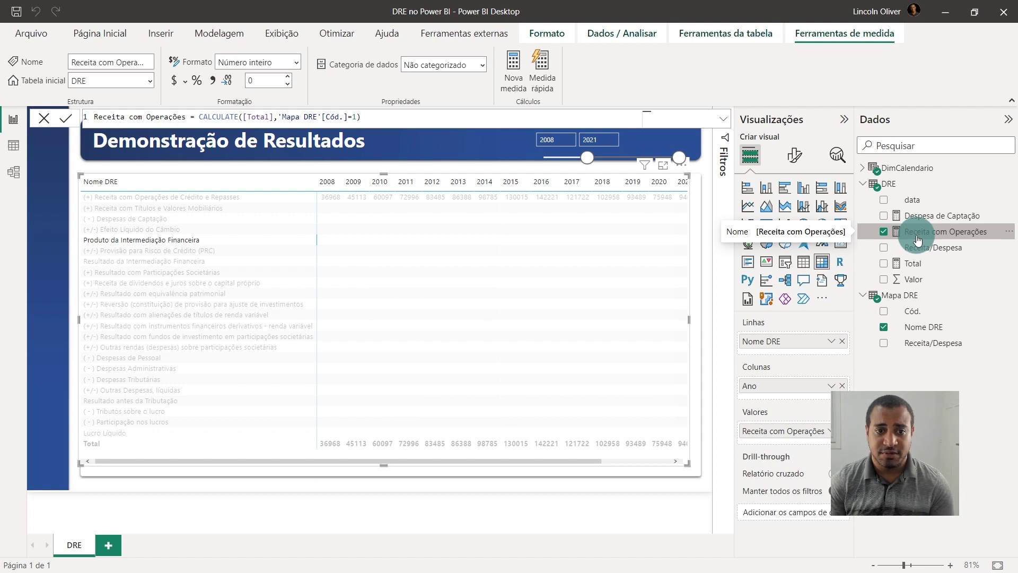
left_click(942, 216)
left_click(946, 230)
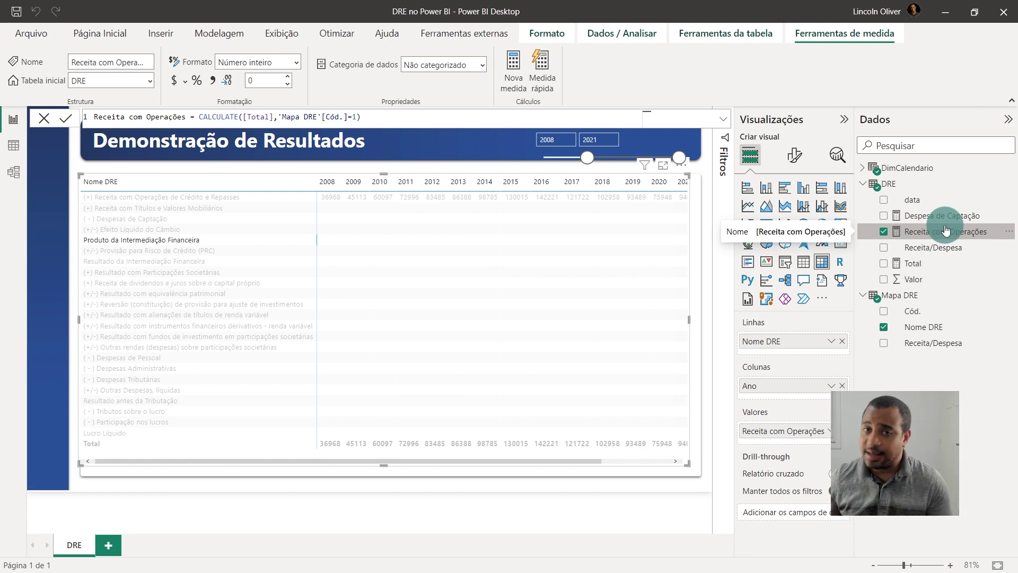
Step: Create Total Exemplo = [Receita com Operações] + [Despesa de Captação] in the DRE table
left_click(942, 216)
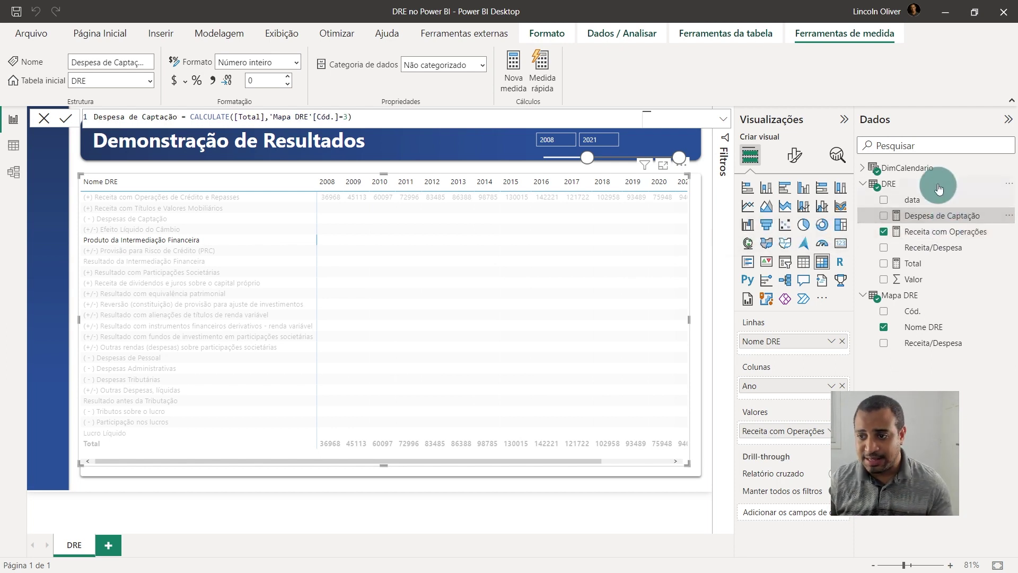
left_click(938, 184)
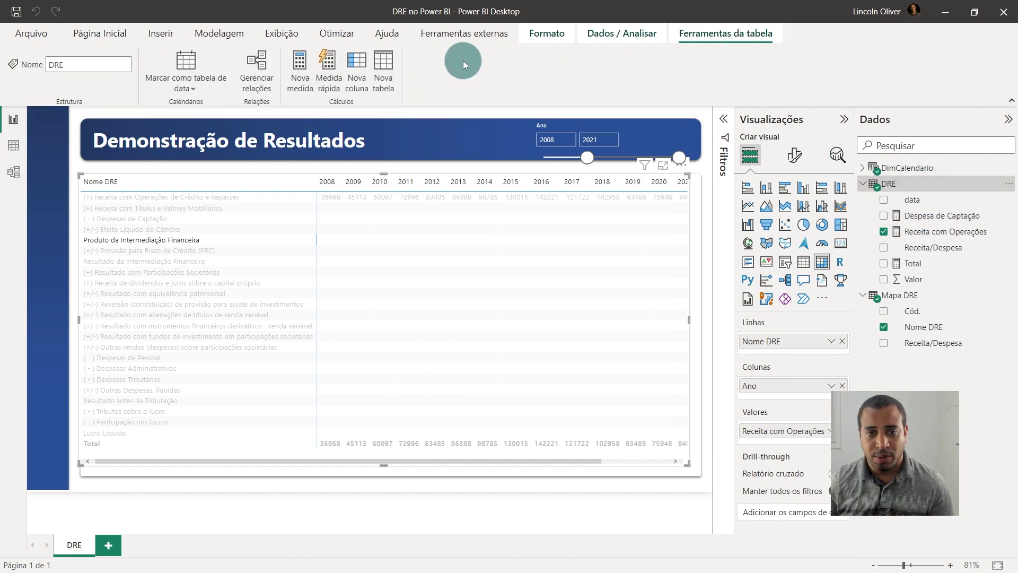
left_click(303, 71)
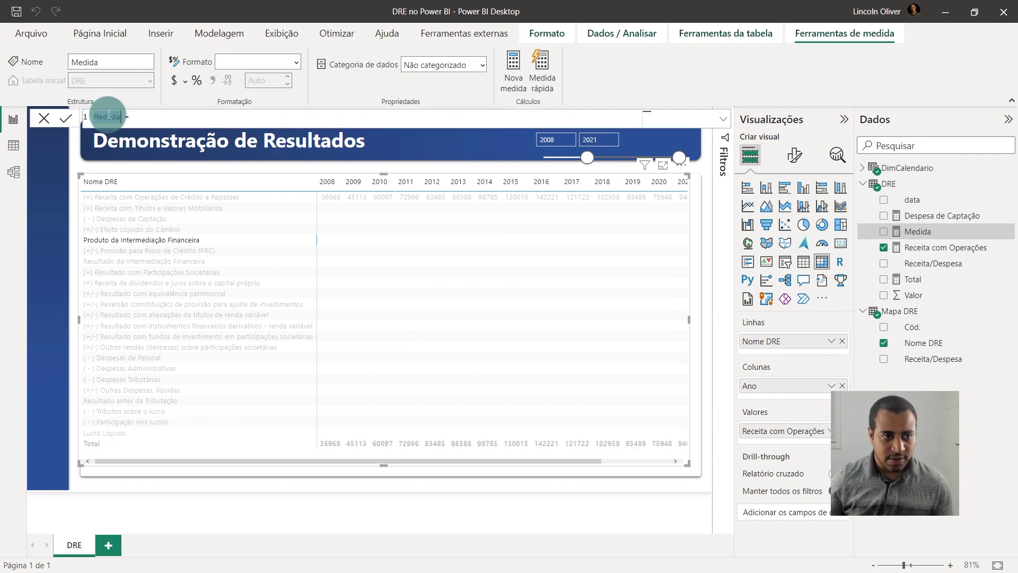
type("Total Exe")
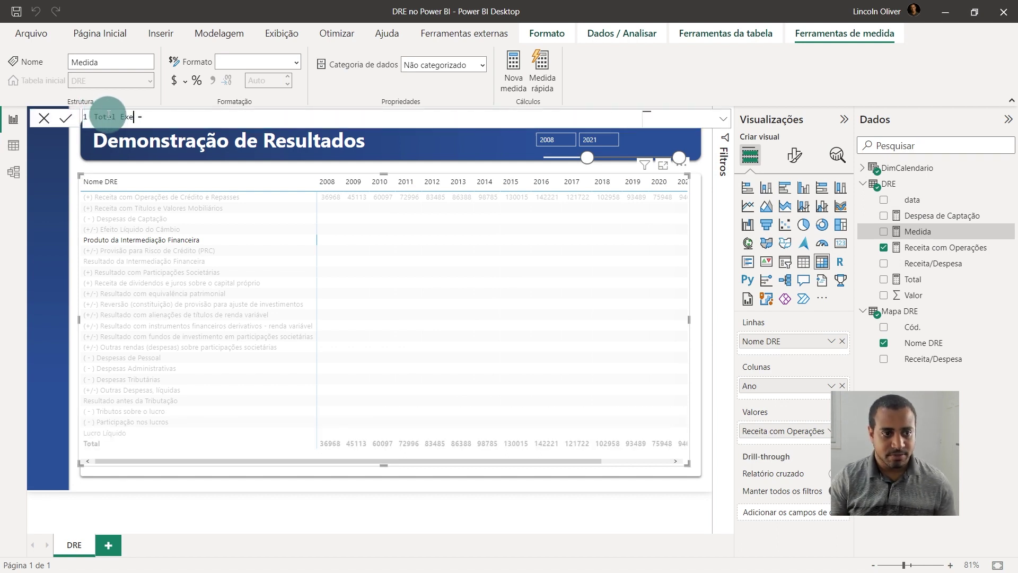
type("mplo = [")
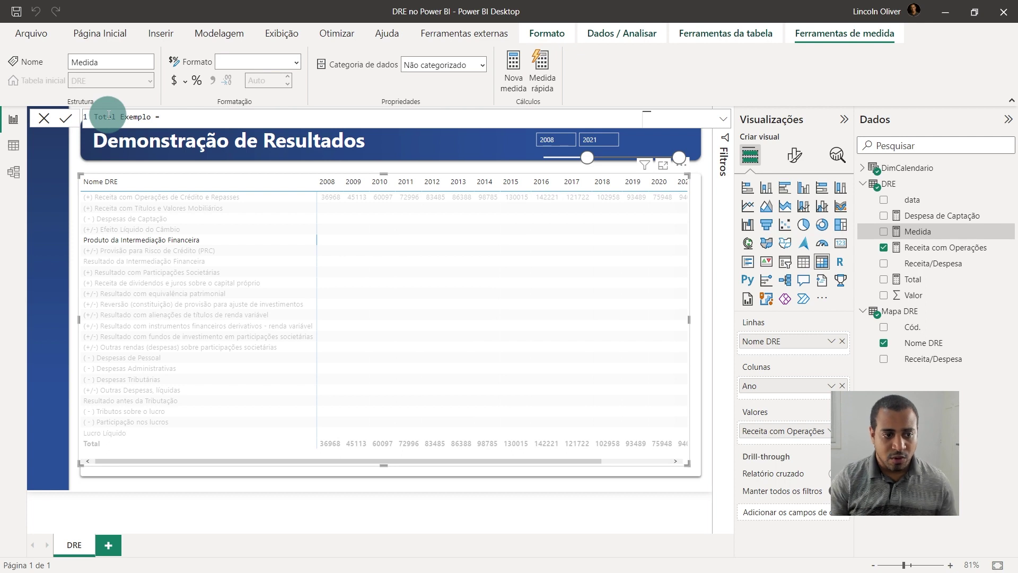
type("Rec")
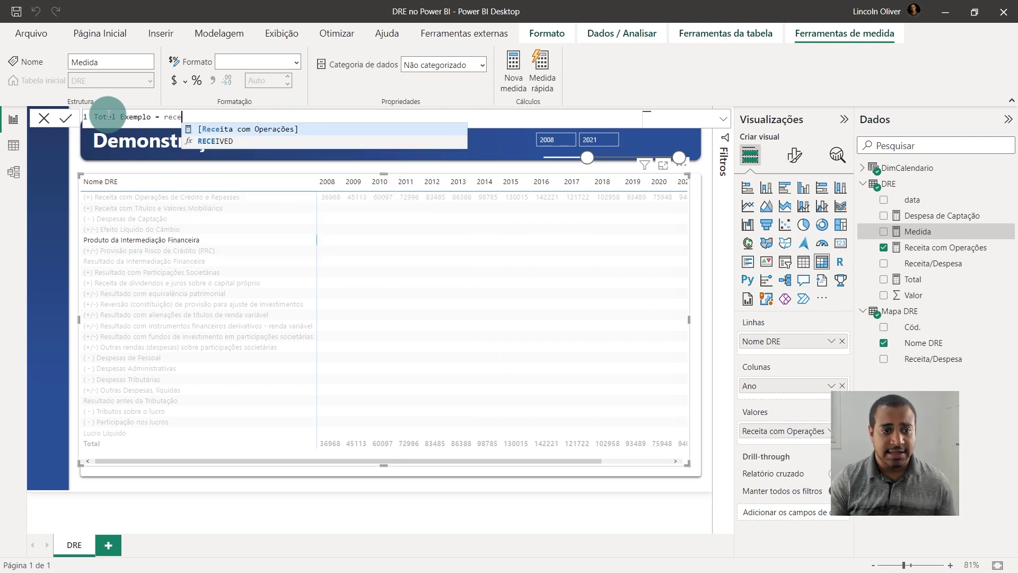
key("Tab")
type("+ deps")
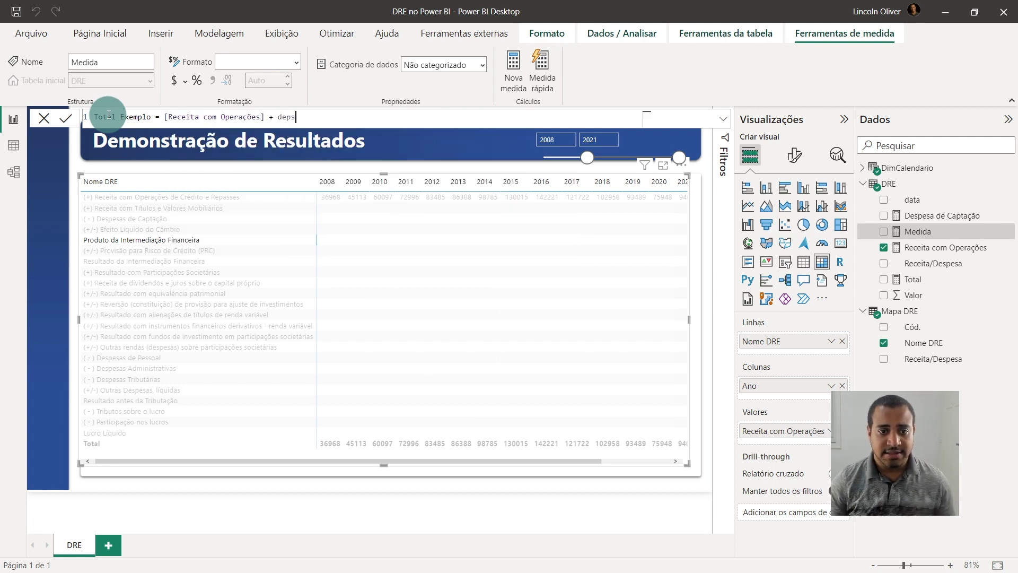
key("Tab")
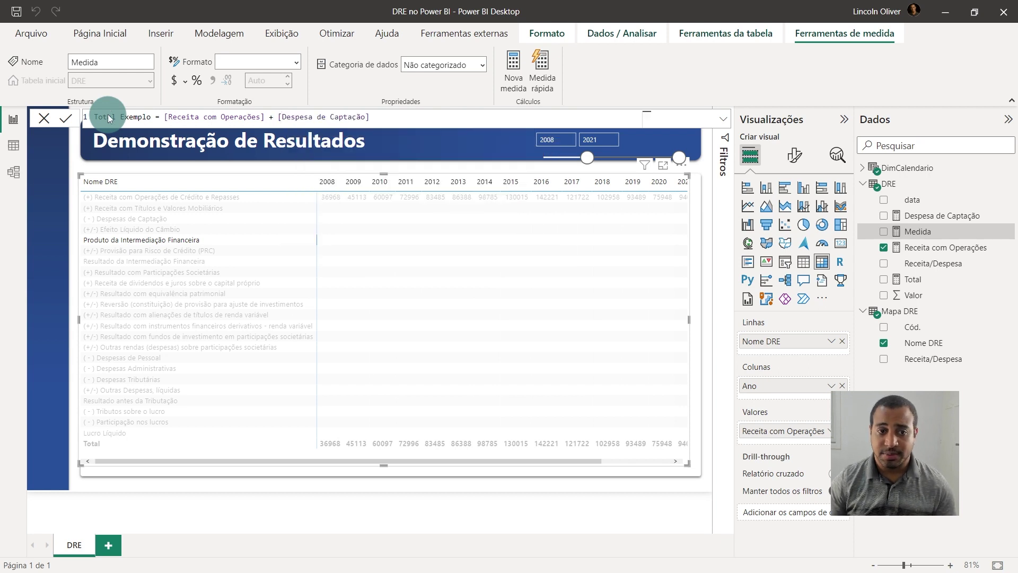
key("Return")
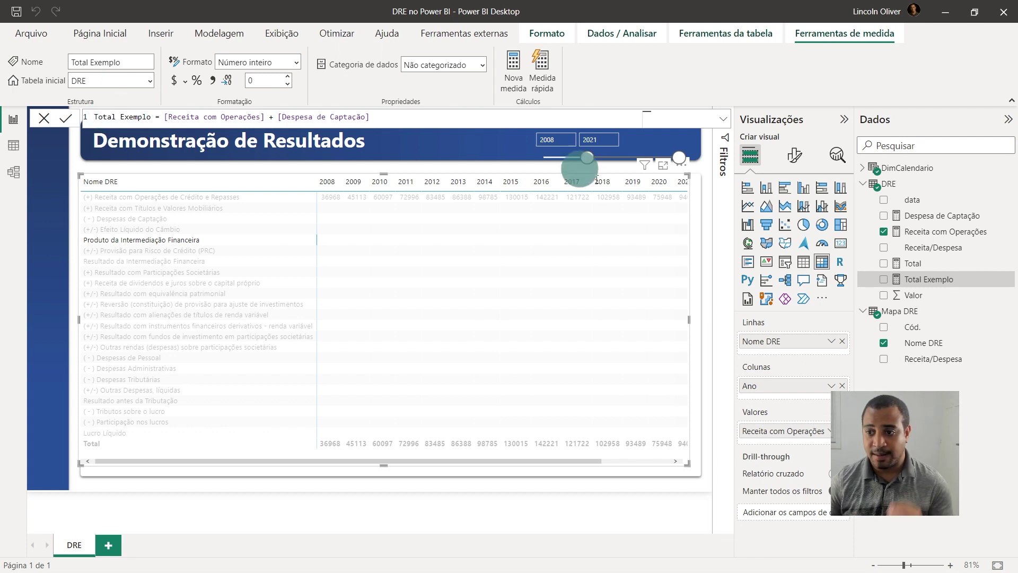
left_click(949, 231)
left_click(958, 217)
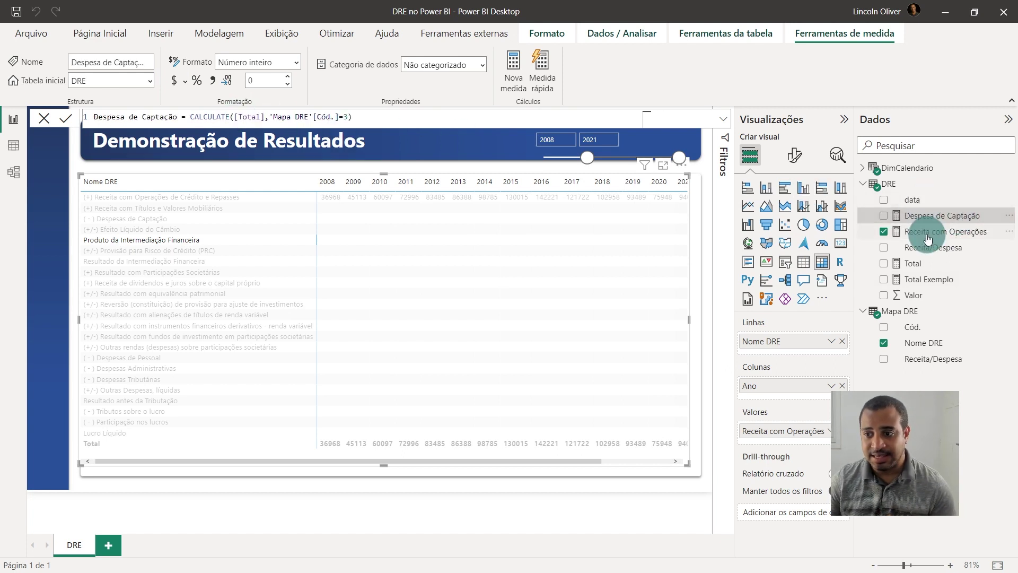
Step: Check the 'Mapa DRE'[Cód.]=1 filter in Receita com Operações, then show the DRE table data
left_click(901, 232)
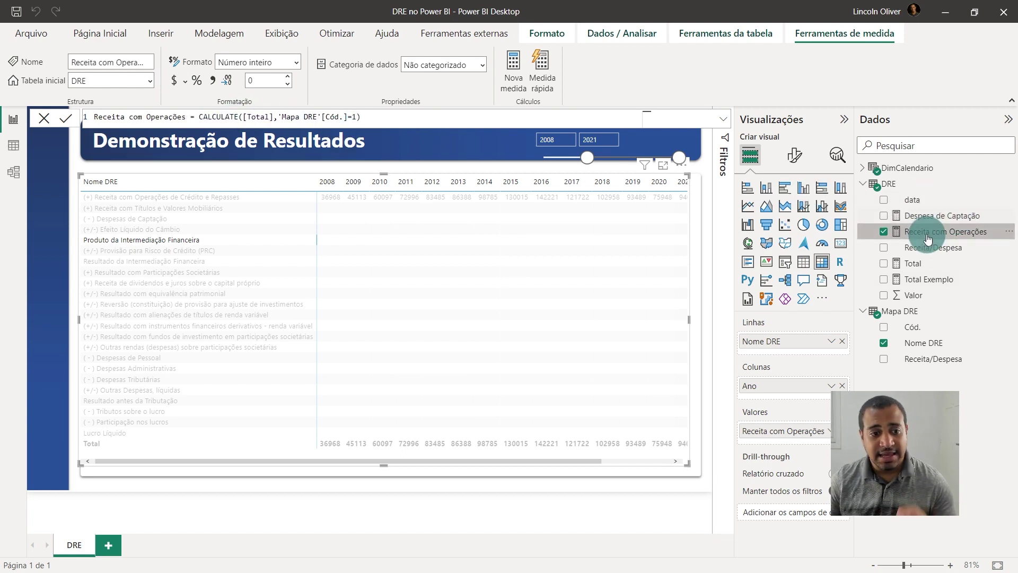
left_click(286, 239)
left_click(207, 236)
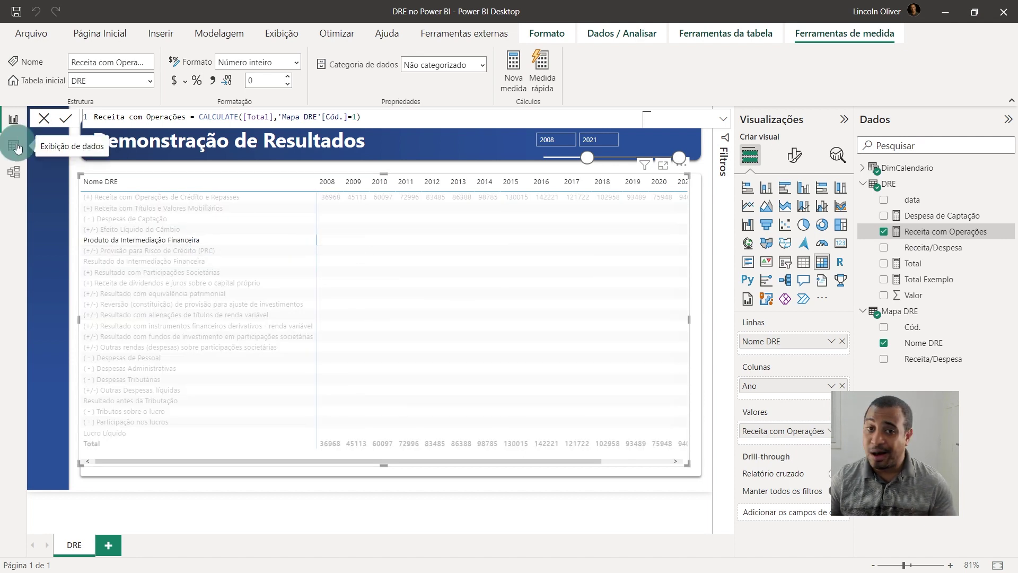
left_click(356, 118)
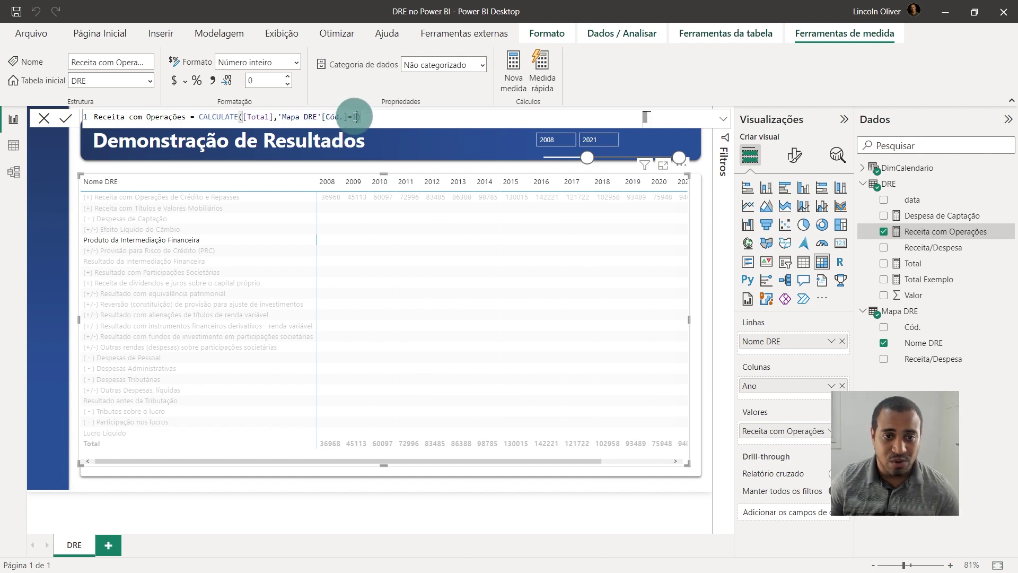
left_click(357, 116)
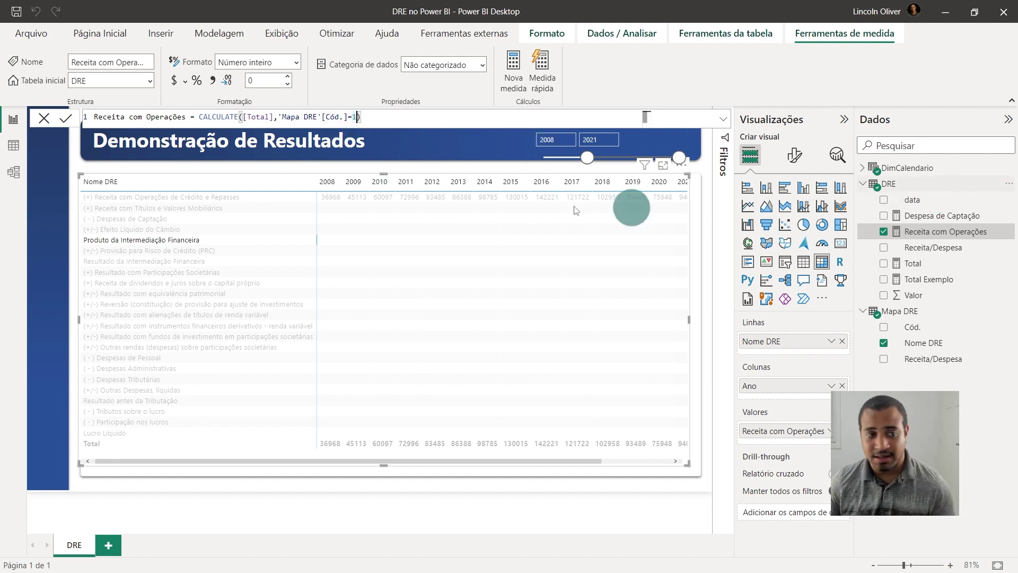
left_click(11, 151)
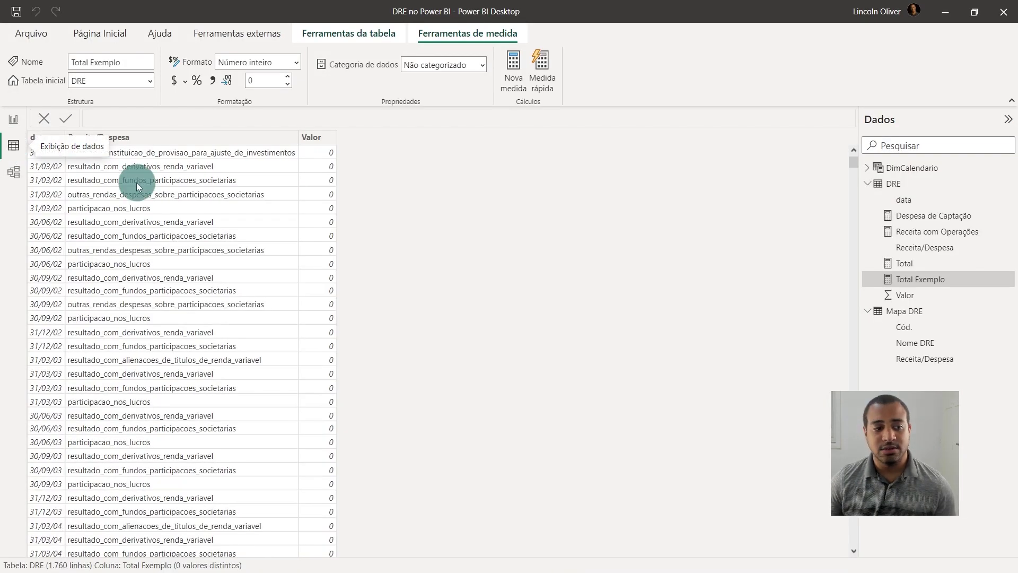
Step: Inspect Mapa DRE's Cód., Receita/Despesa and Nome DRE columns, then return to the report
left_click(912, 310)
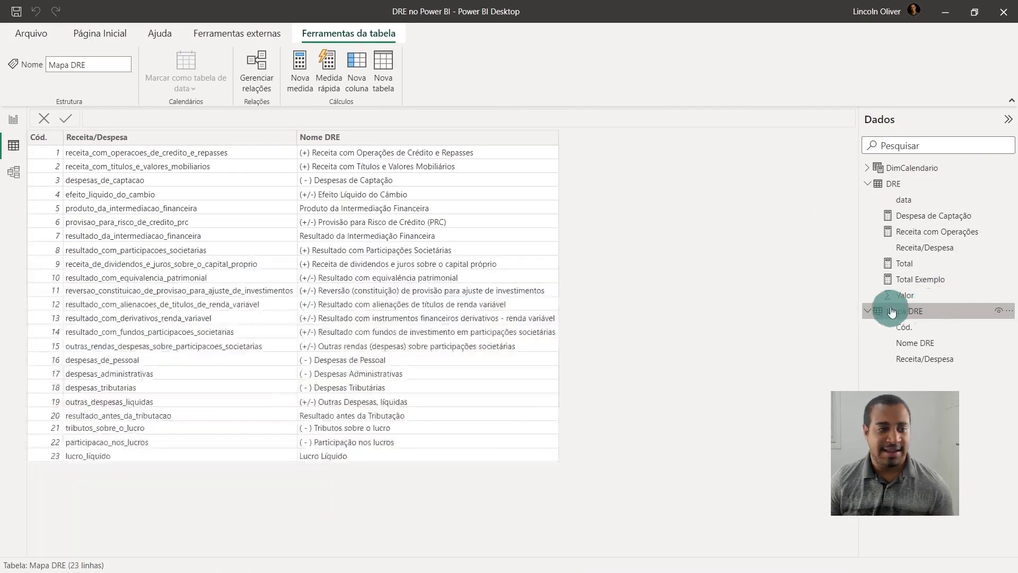
left_click(59, 207)
left_click(208, 221)
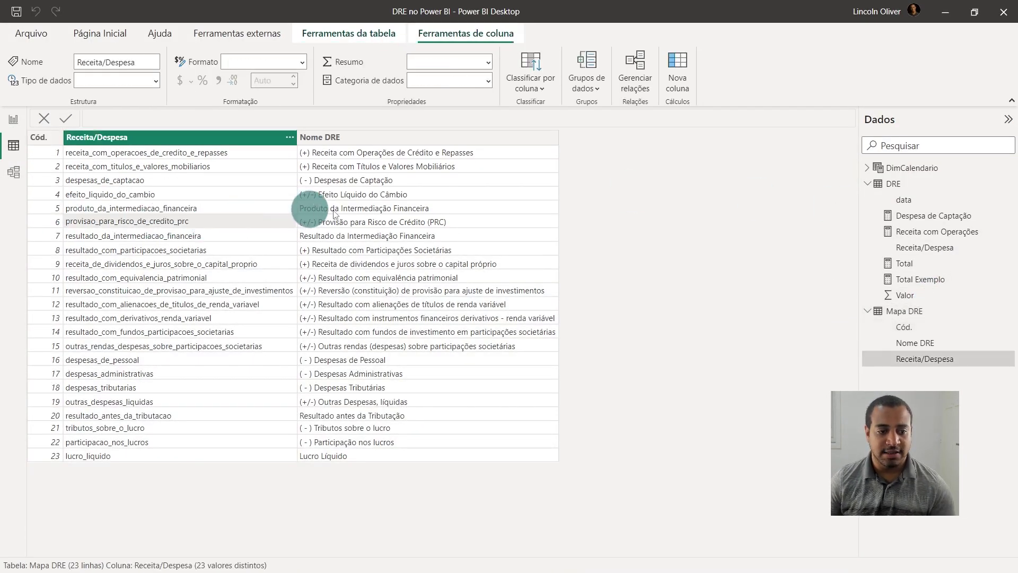
left_click(360, 208)
left_click(48, 207)
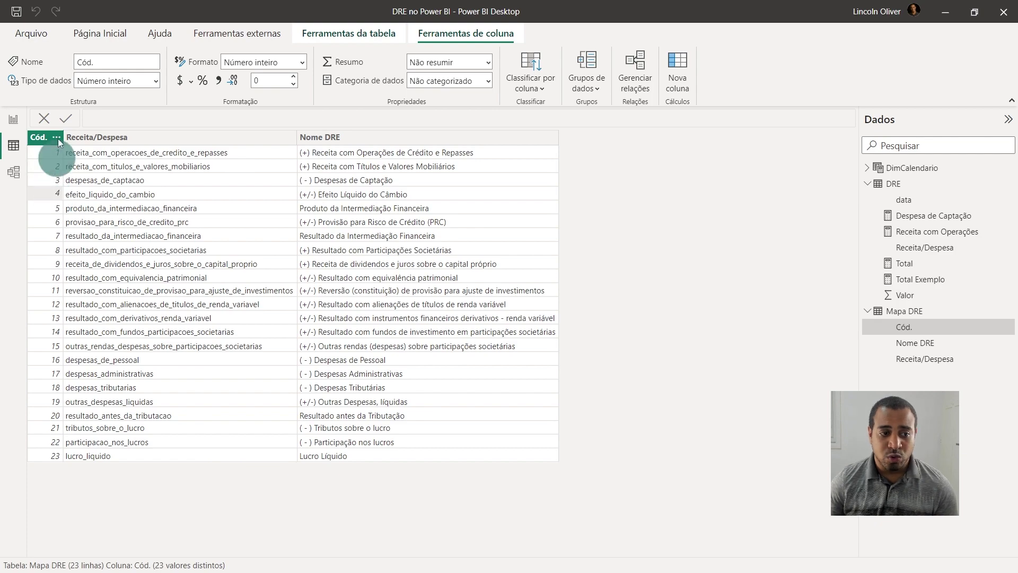
left_click(20, 124)
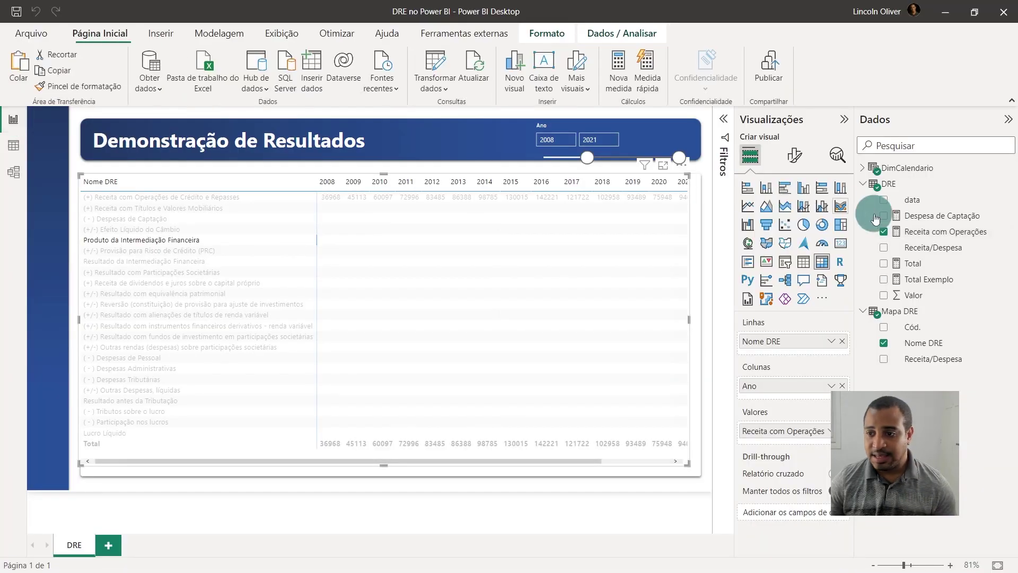
Step: Start a DRE measure named Produto da Intermediação Financeira from the copied Despesa de Captação formula
left_click(936, 216)
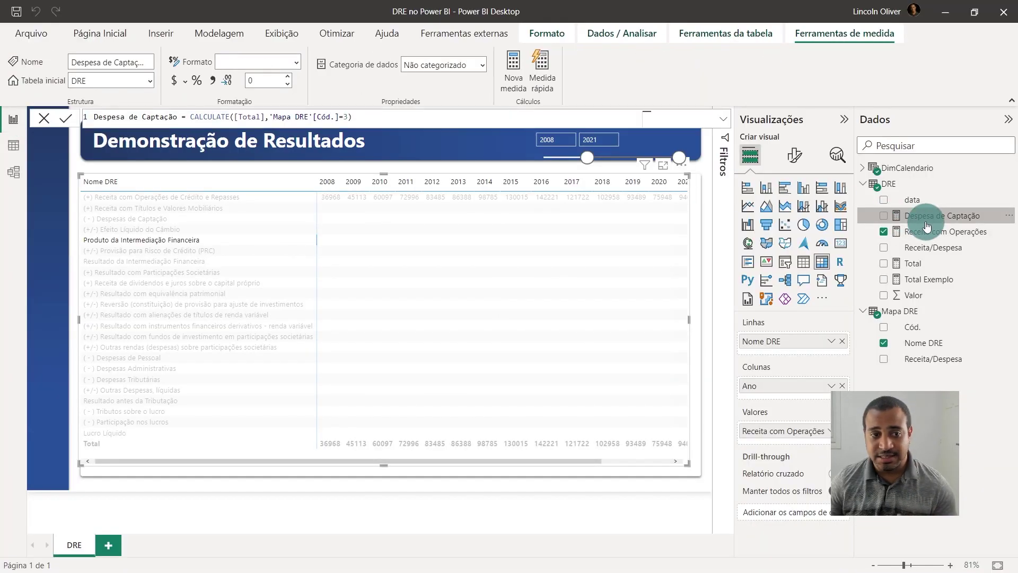
triple_click(339, 117)
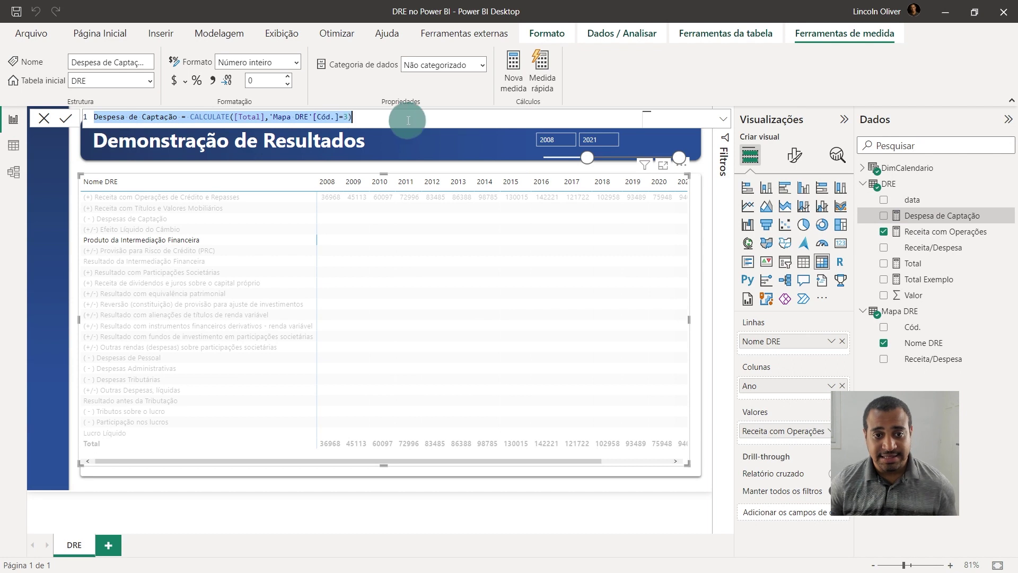
left_click(940, 186)
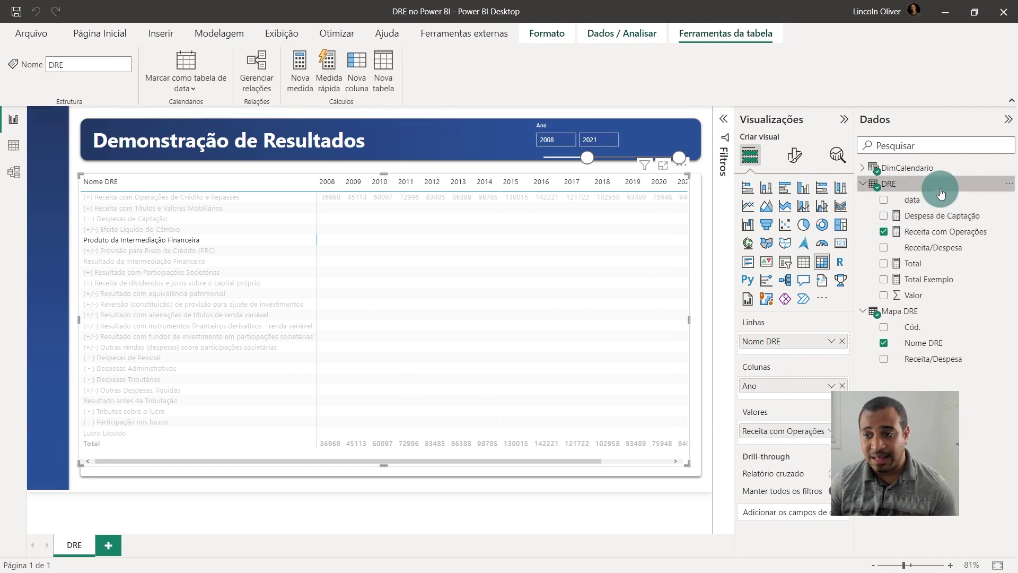
left_click(295, 69)
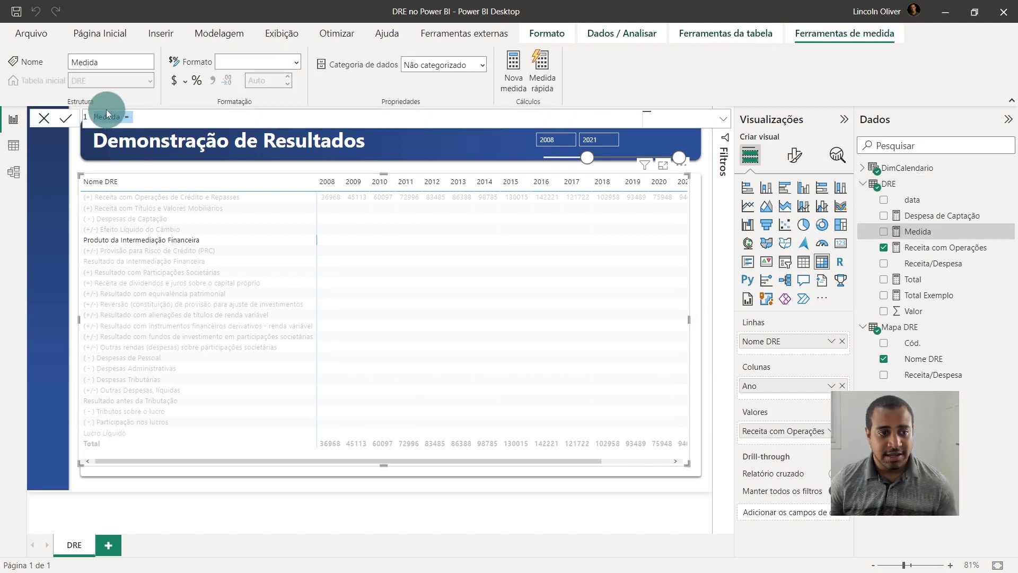
type("Produto")
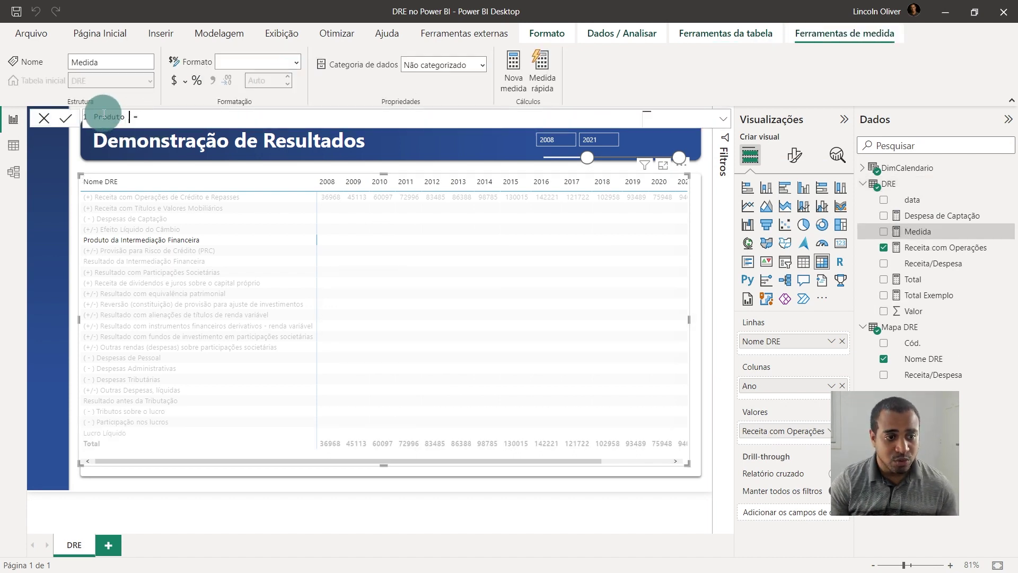
type(" da Int")
type("ermediação ")
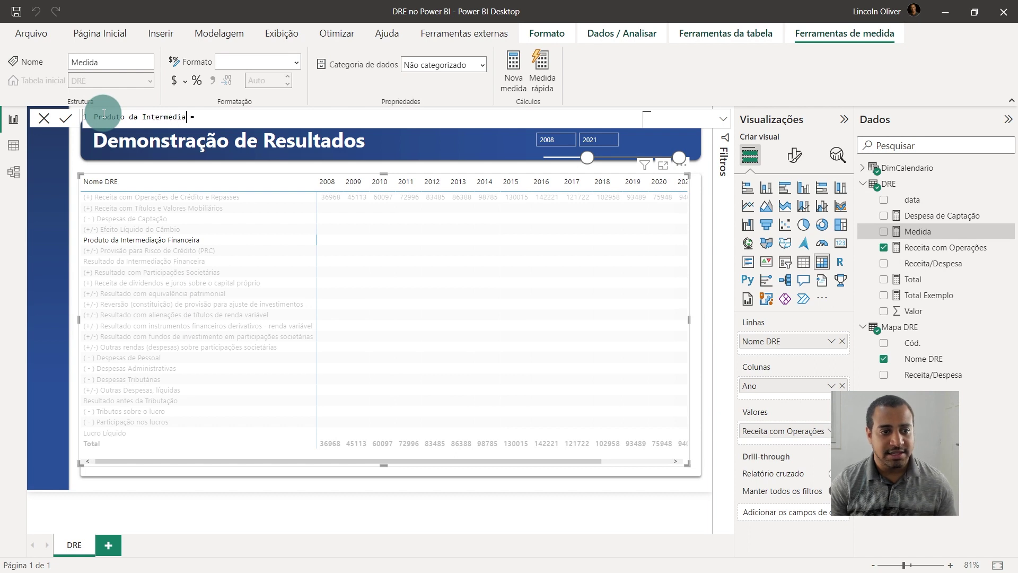
type("Financeira")
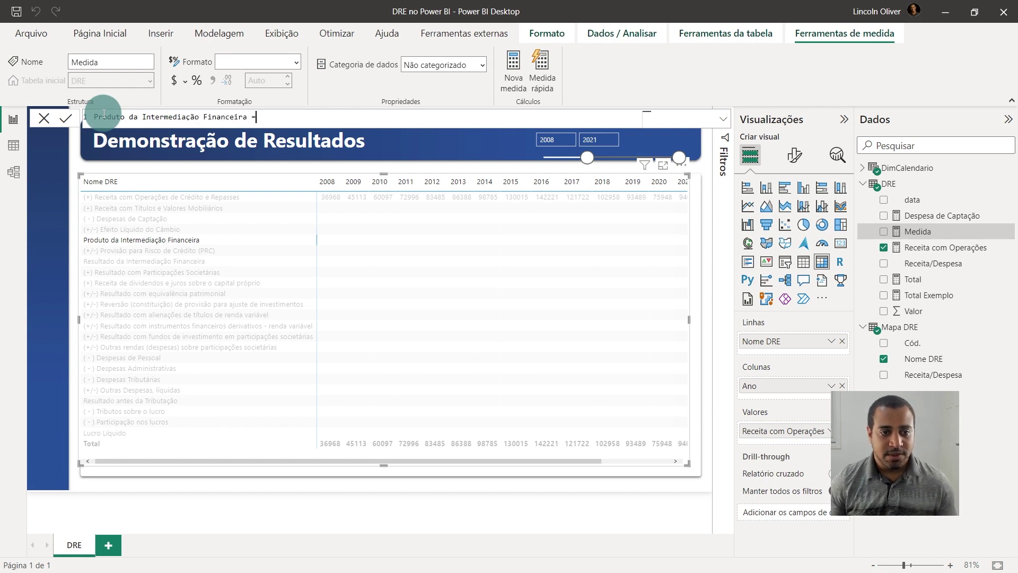
type("Despesa de Captação = CALCULATE([Total],'Mapa DRE'[Cód.]=3)")
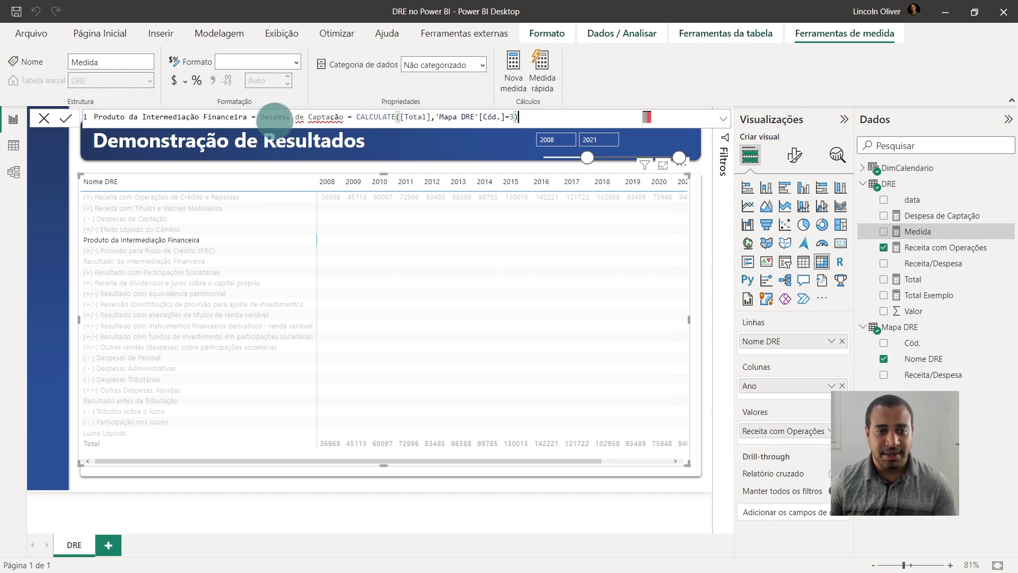
Step: Change the pasted filter to 'Mapa DRE'[Cód.]<=4 and commit the measure
left_click_drag(358, 117, 260, 117)
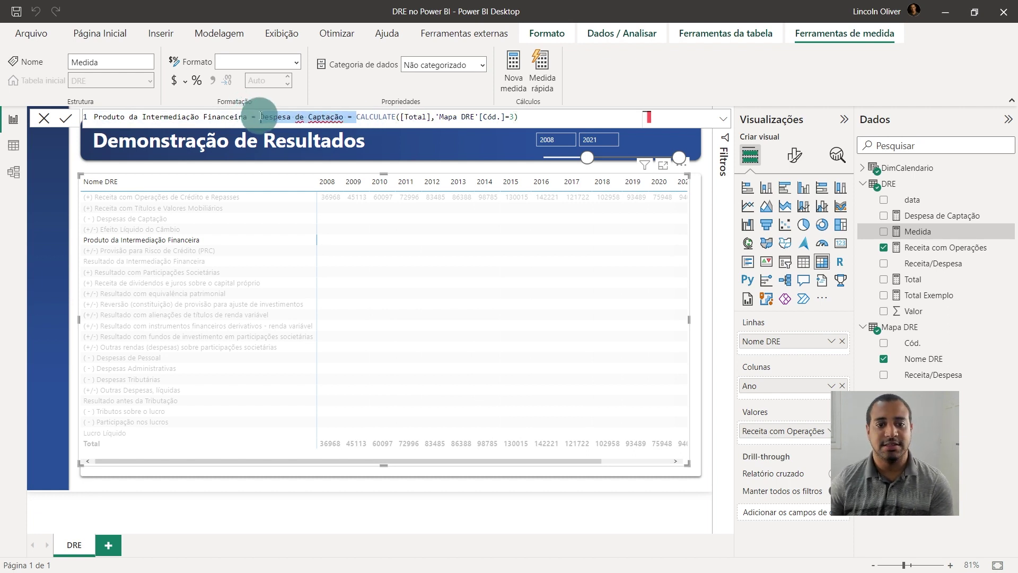
key("BackSpace")
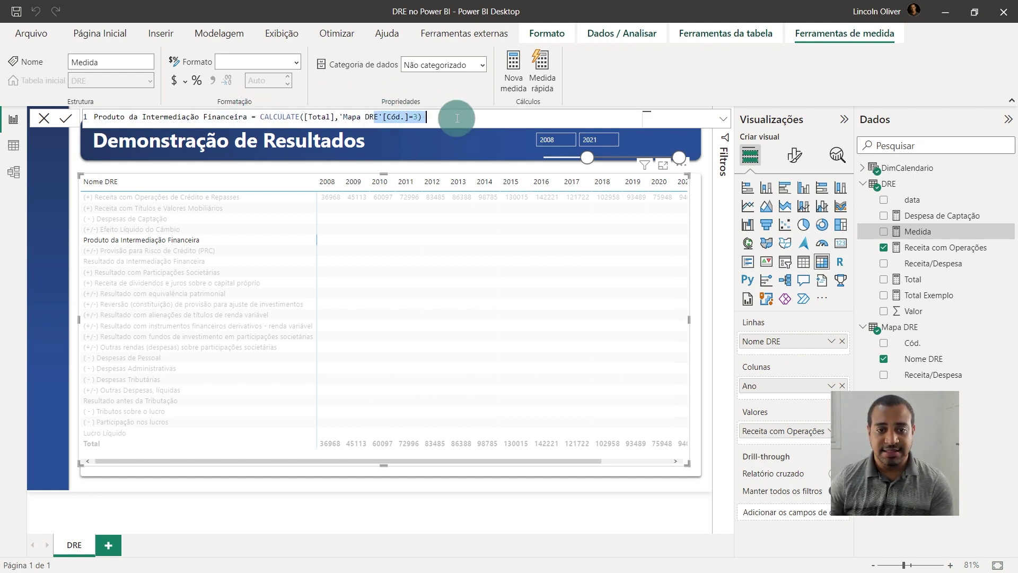
left_click(415, 117)
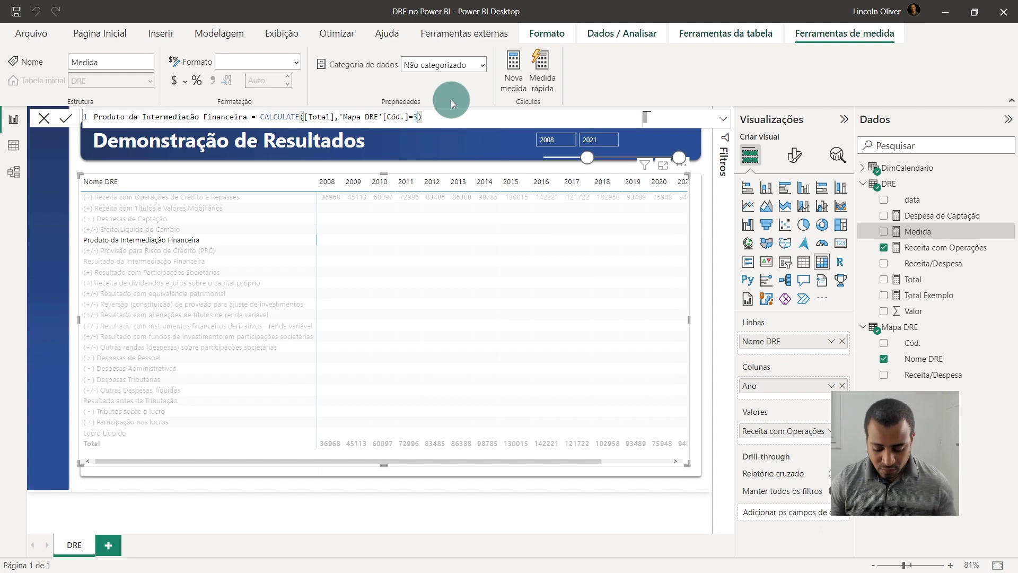
key("BackSpace")
type("<=")
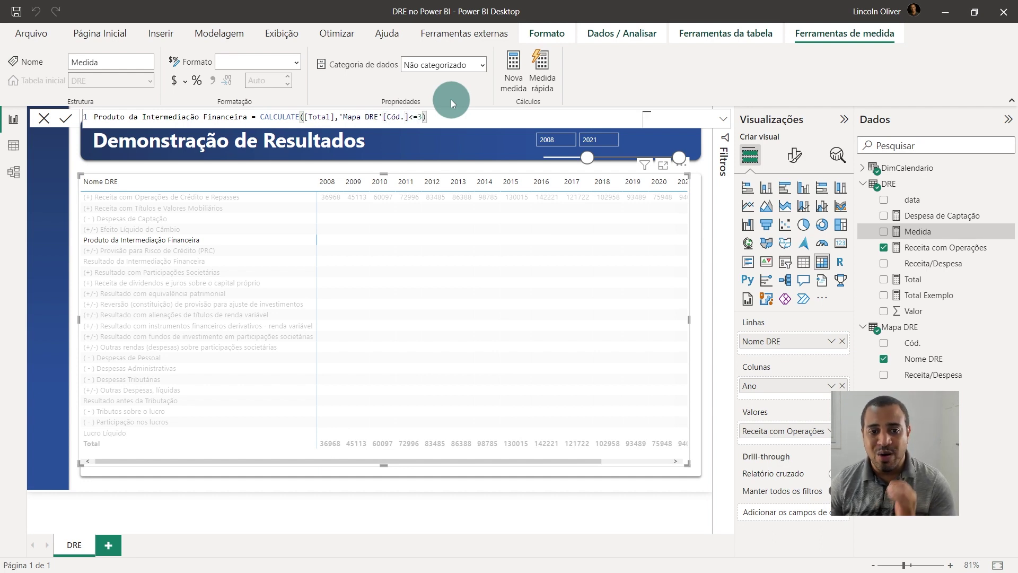
key("Delete")
type("4")
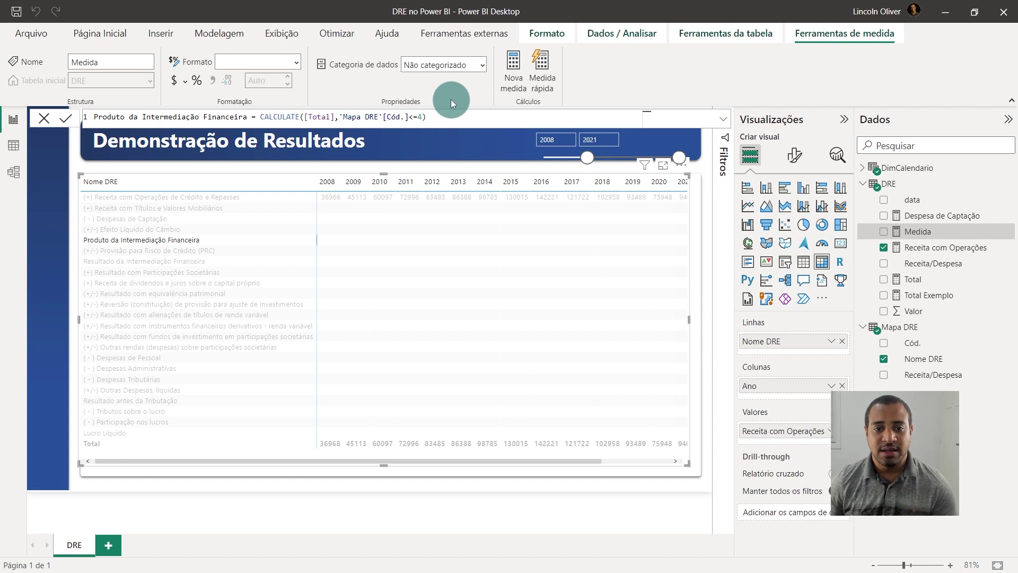
left_click(451, 100)
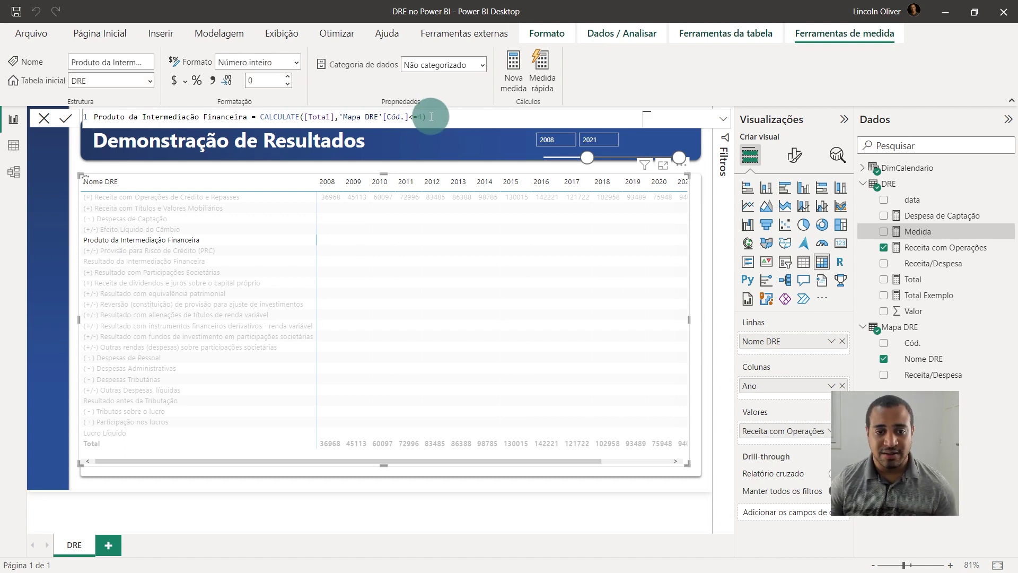
left_click(113, 151)
left_click(13, 145)
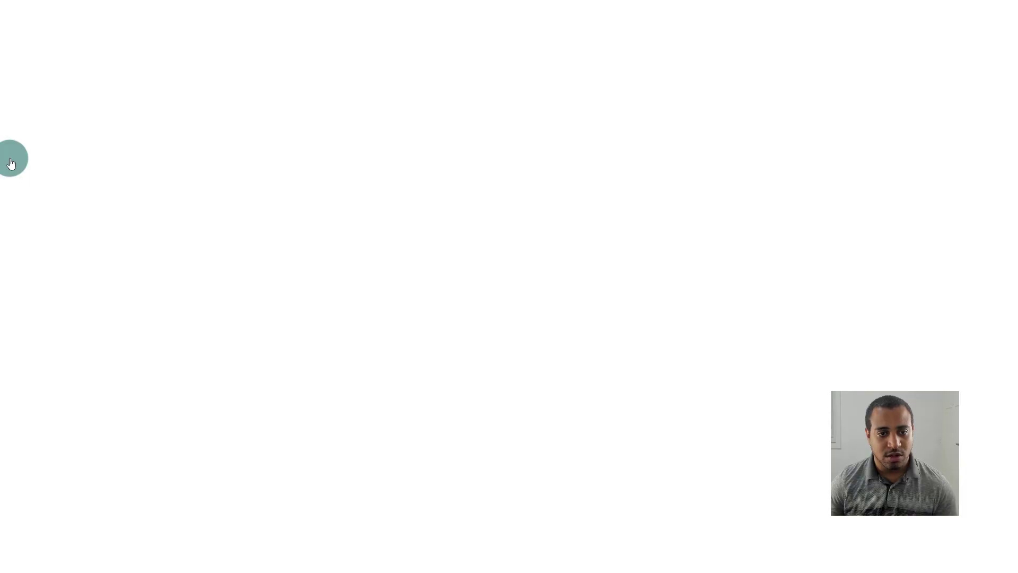
left_click(14, 172)
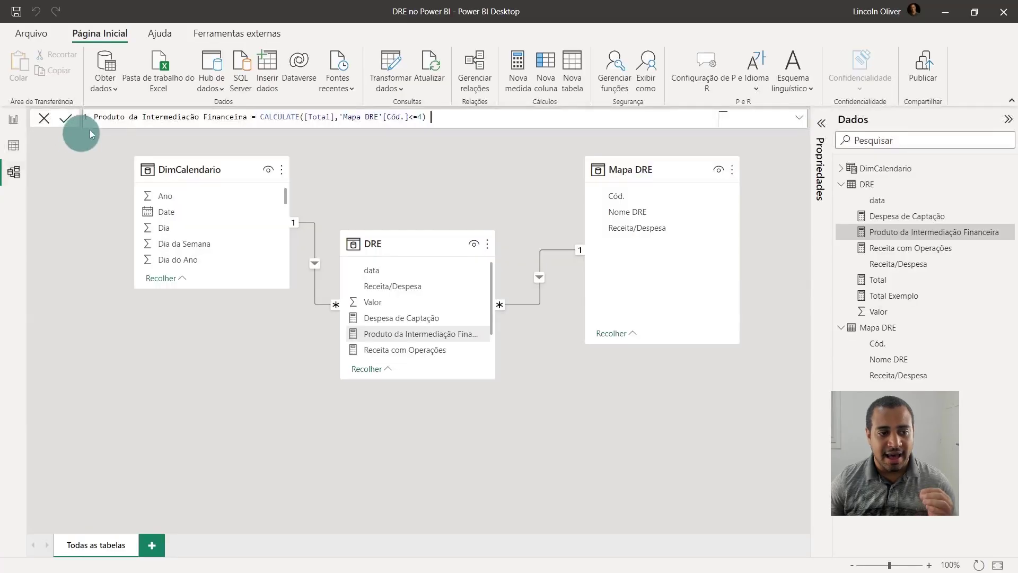
left_click(13, 144)
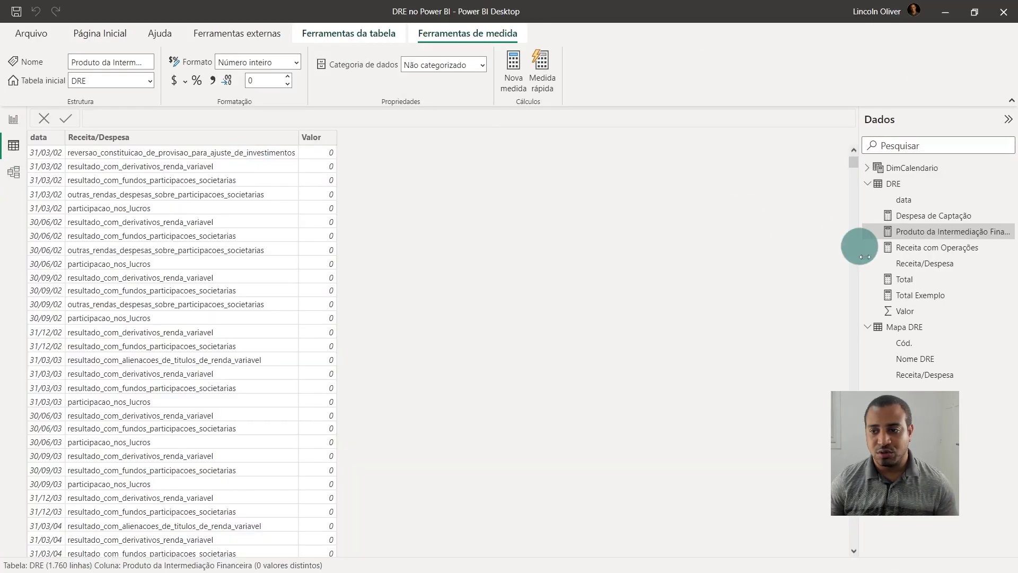
left_click(904, 327)
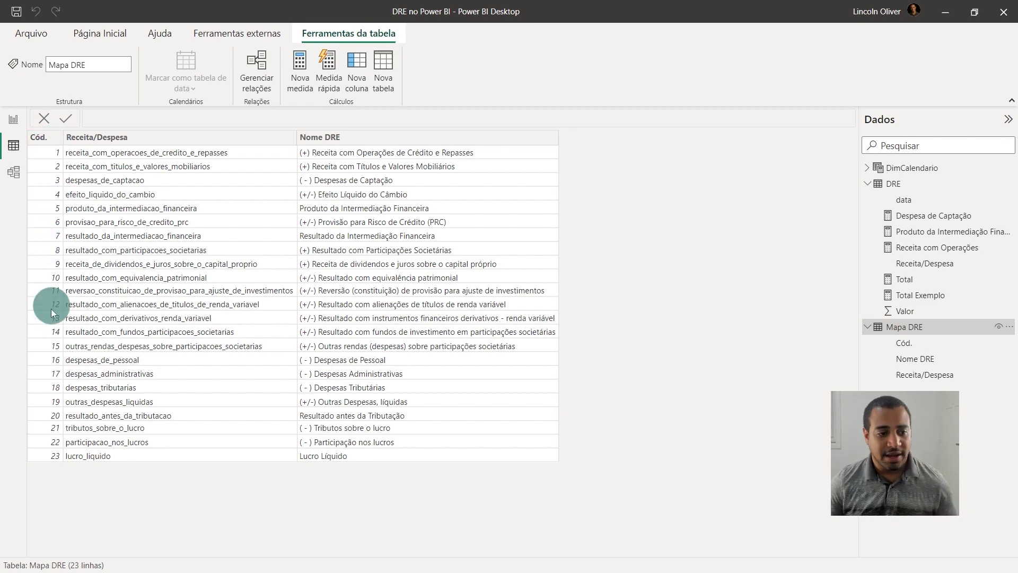
Step: Widen the Demonstração de Resultados matrix so the 2021 column fits
left_click(13, 119)
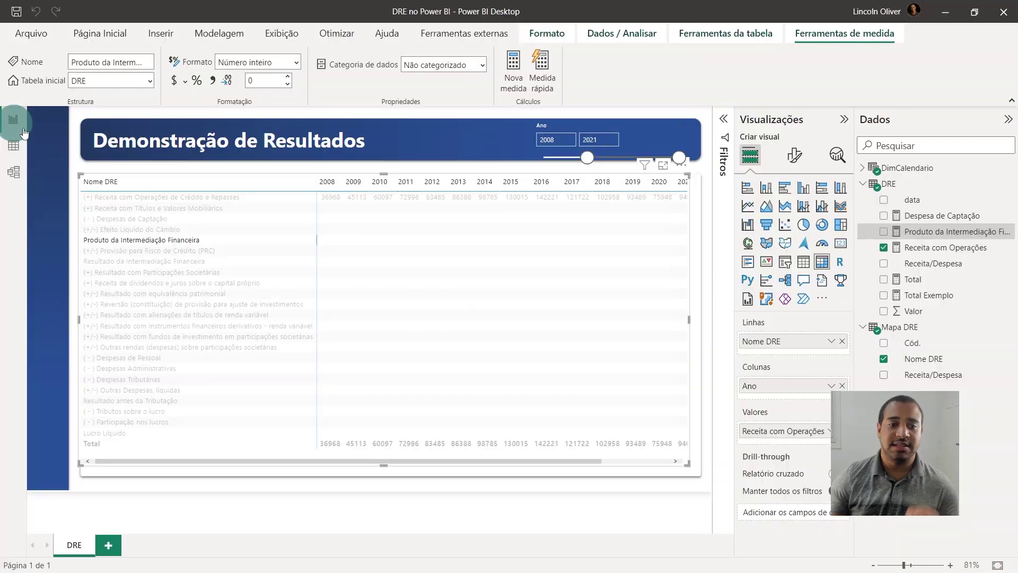
left_click(481, 164)
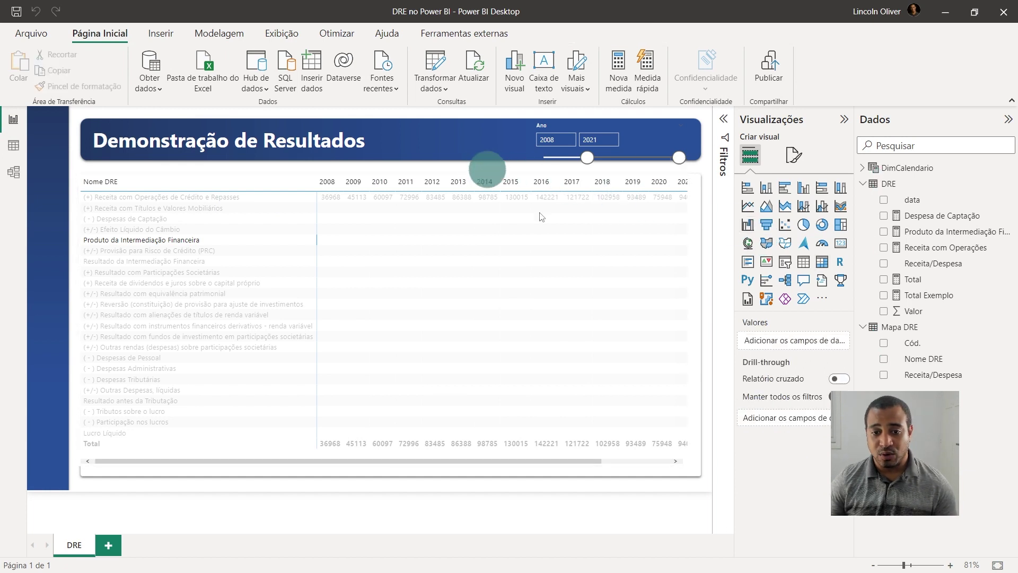
left_click(686, 425)
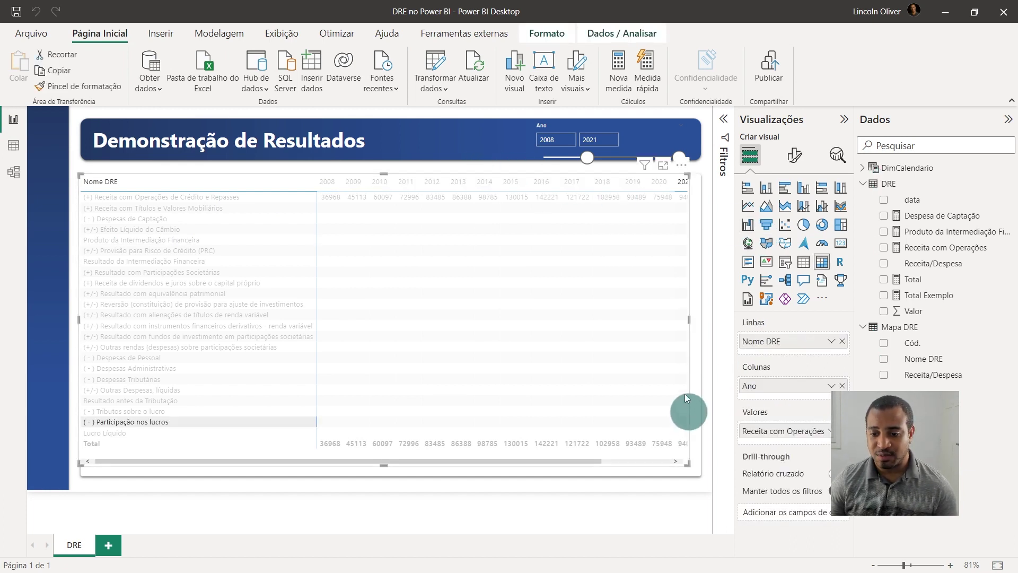
left_click_drag(689, 319, 698, 319)
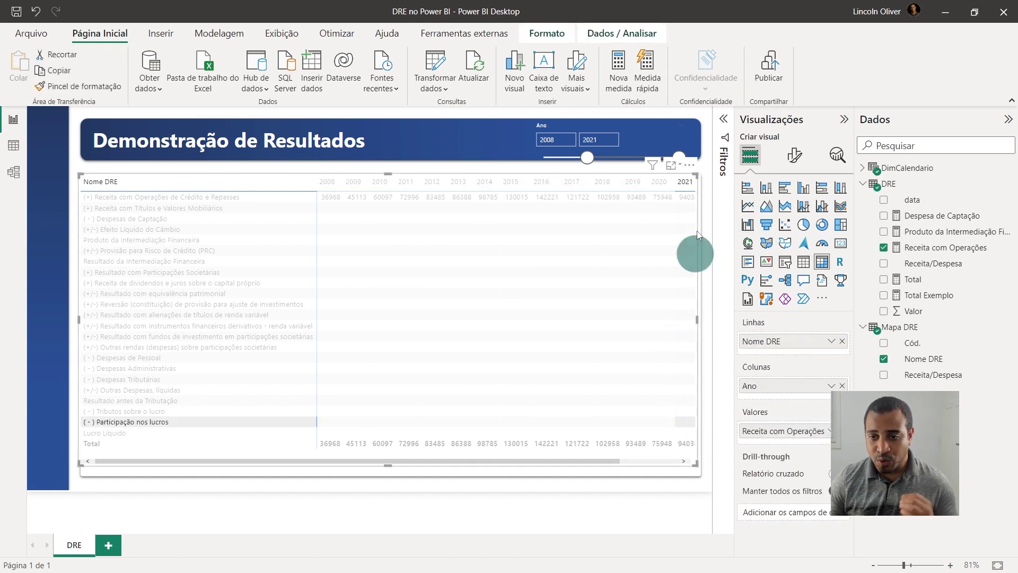
left_click(708, 217)
Step: Check highlighting on the Reversão, Resultado and Produto da Intermediação Financeira rows, then select the DRE table
left_click(667, 301)
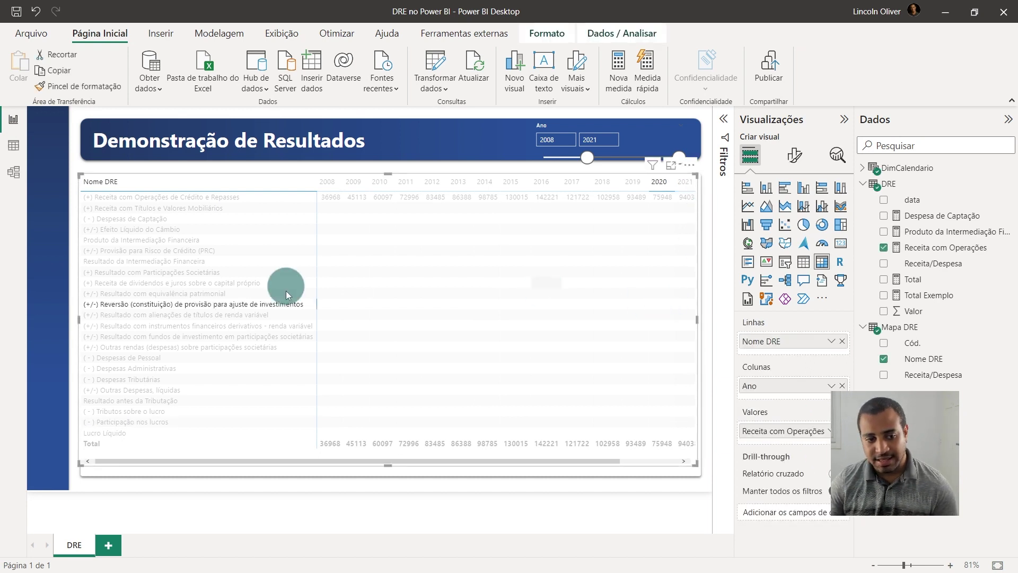
left_click(176, 258)
left_click(172, 234)
left_click(171, 234)
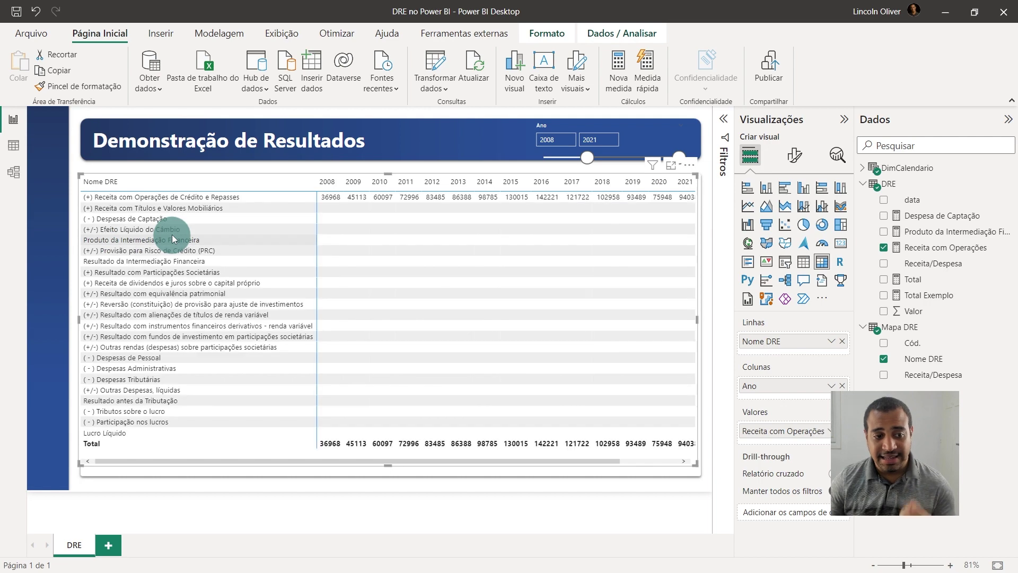
left_click(652, 281)
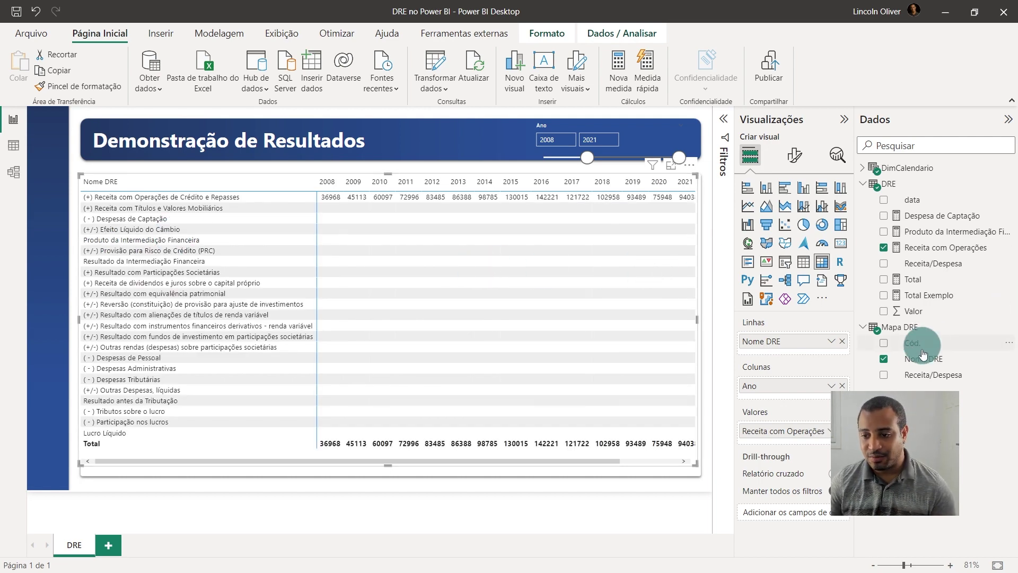
left_click(931, 186)
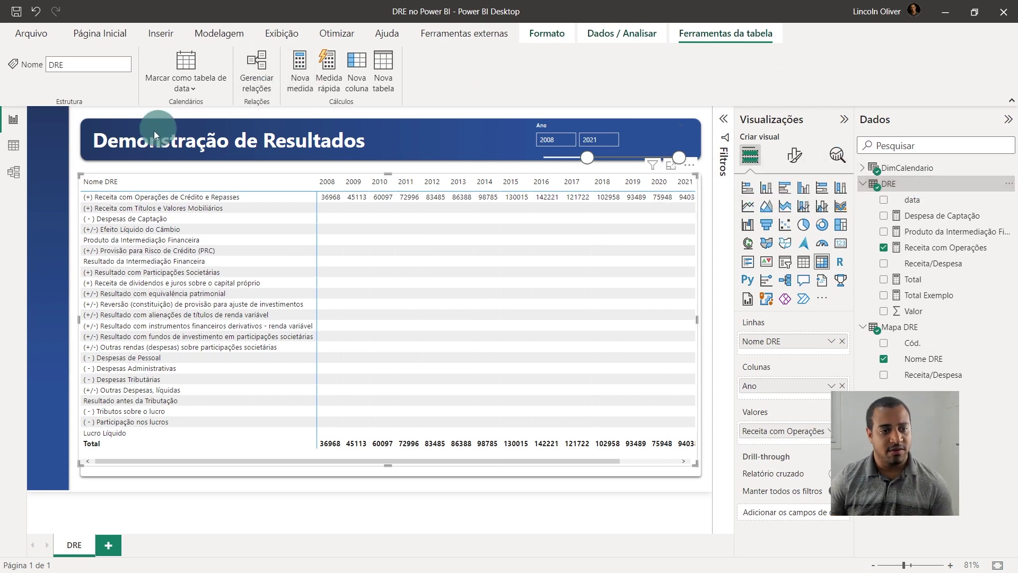
Step: Rename the default measure Medida to Total DRE and add a blank line for its formula
left_click(98, 115)
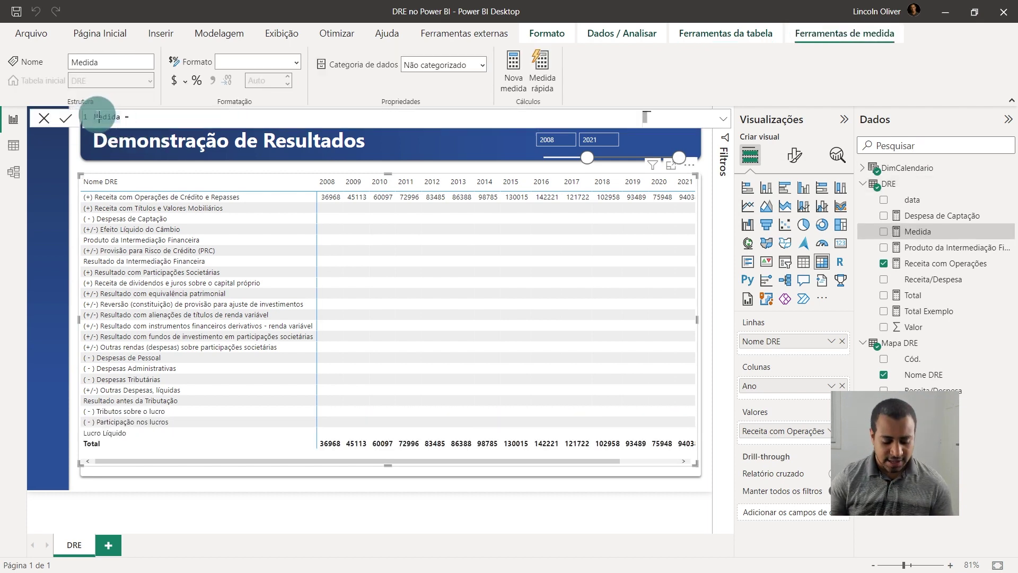
double_click(106, 116)
type("Total DRE")
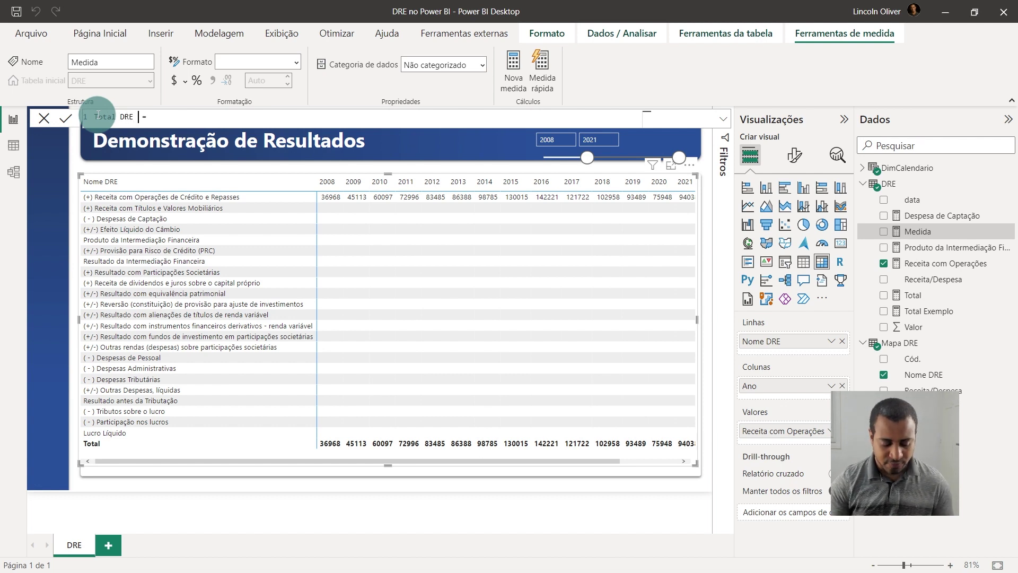
key("BackSpace")
key("shift+Return")
key("shift+Return")
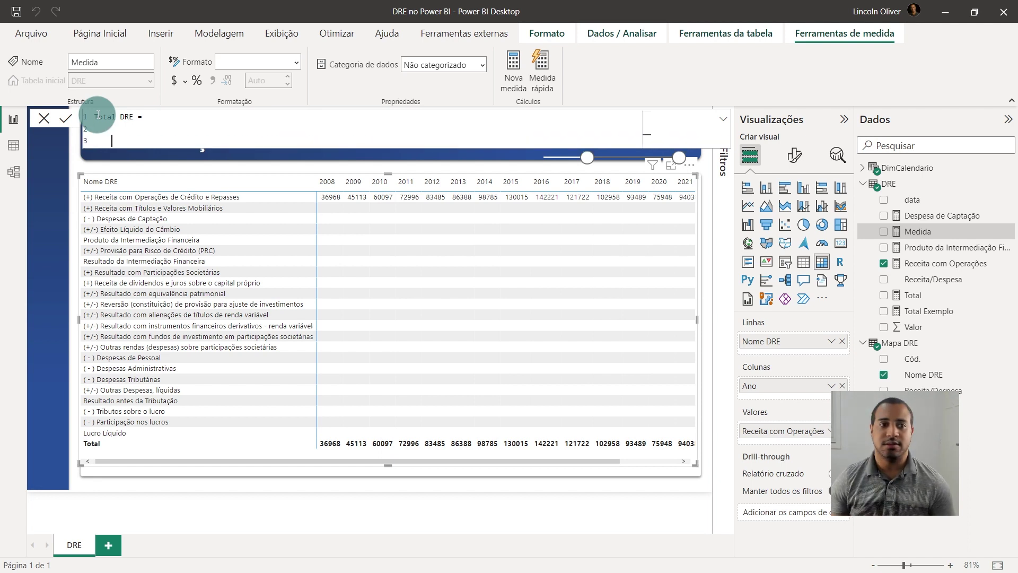
left_click_drag(98, 115, 137, 117)
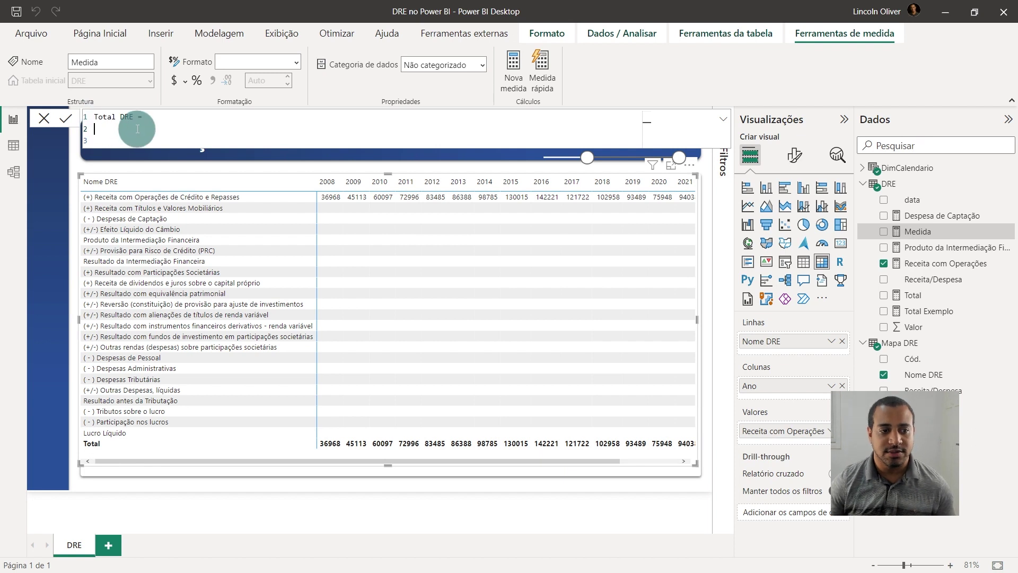
left_click(179, 134)
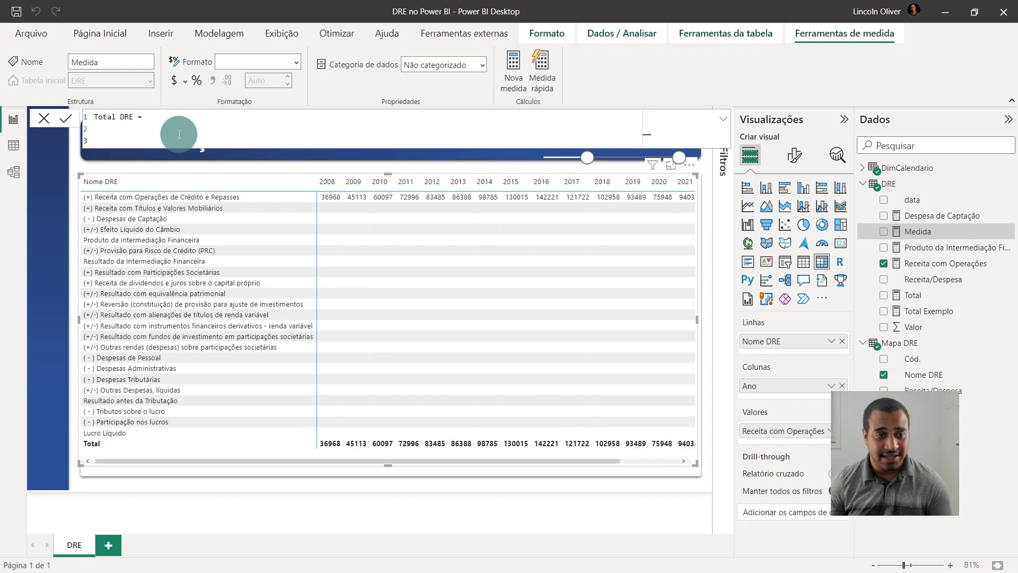
Step: Write SWITCH( TRUE(), in the Total DRE formula, ending on a new line
type("S")
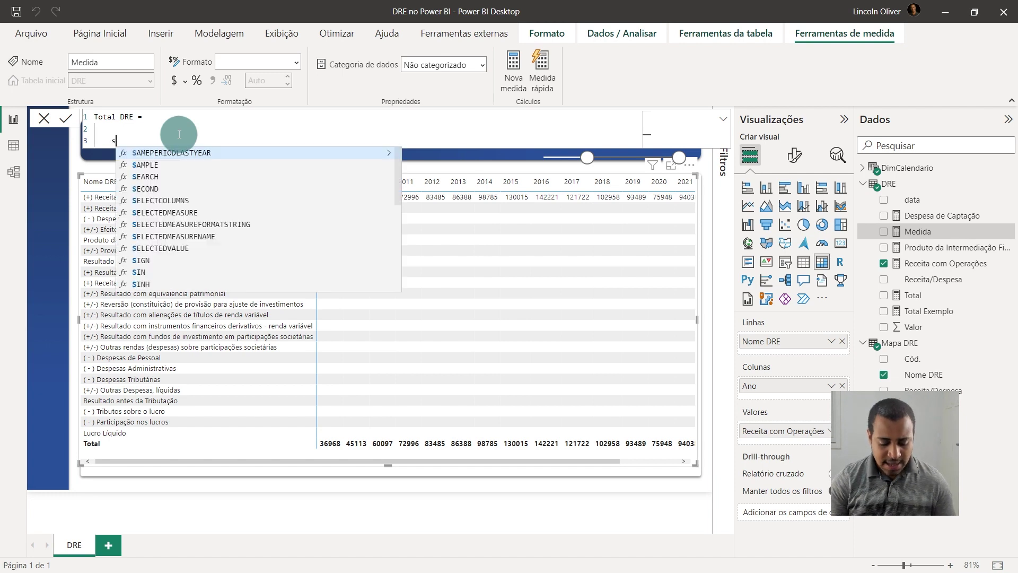
key("Tab")
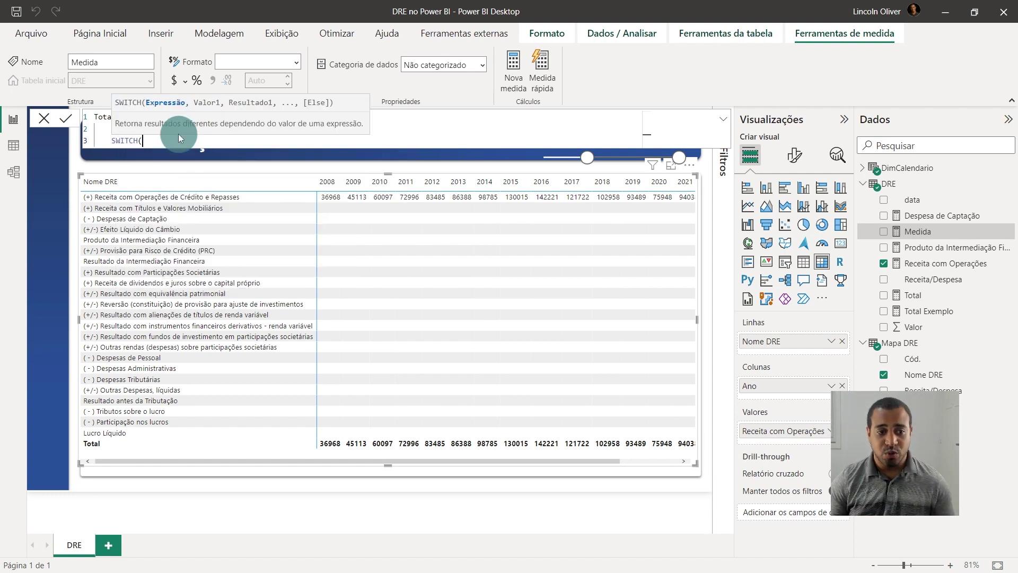
key("shift+Return")
type("tru")
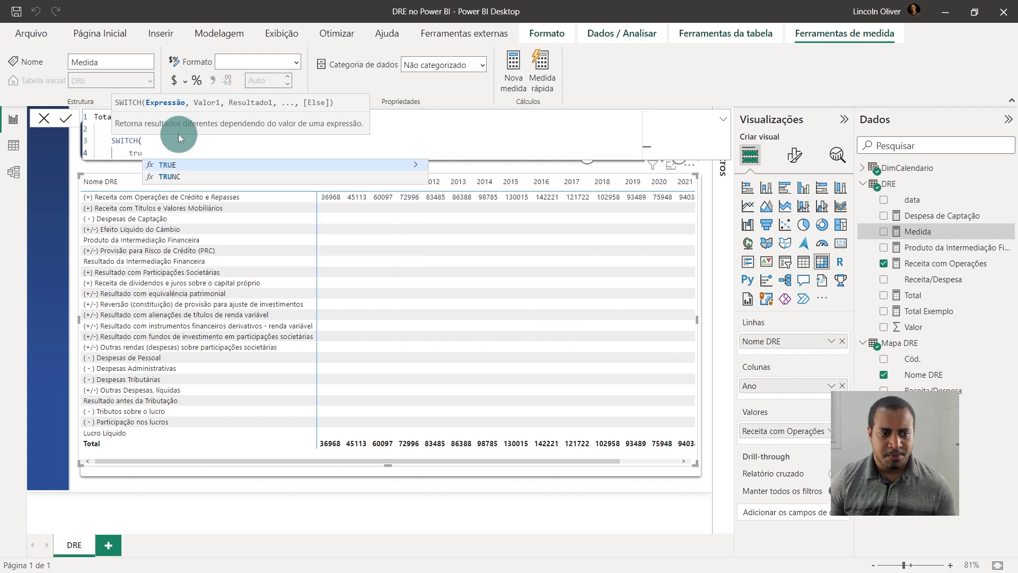
key("Tab")
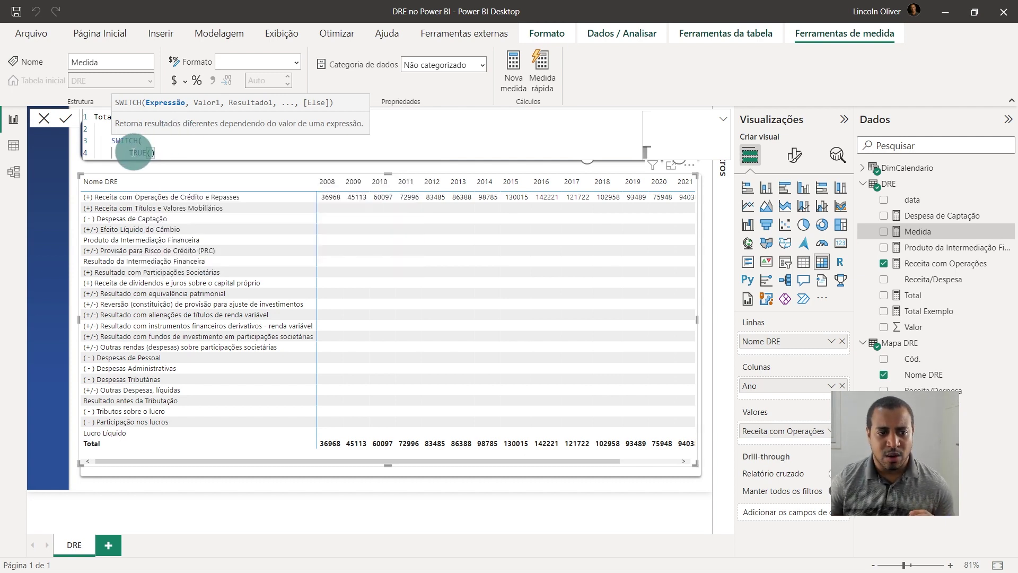
left_click_drag(128, 153, 195, 152)
left_click(183, 150)
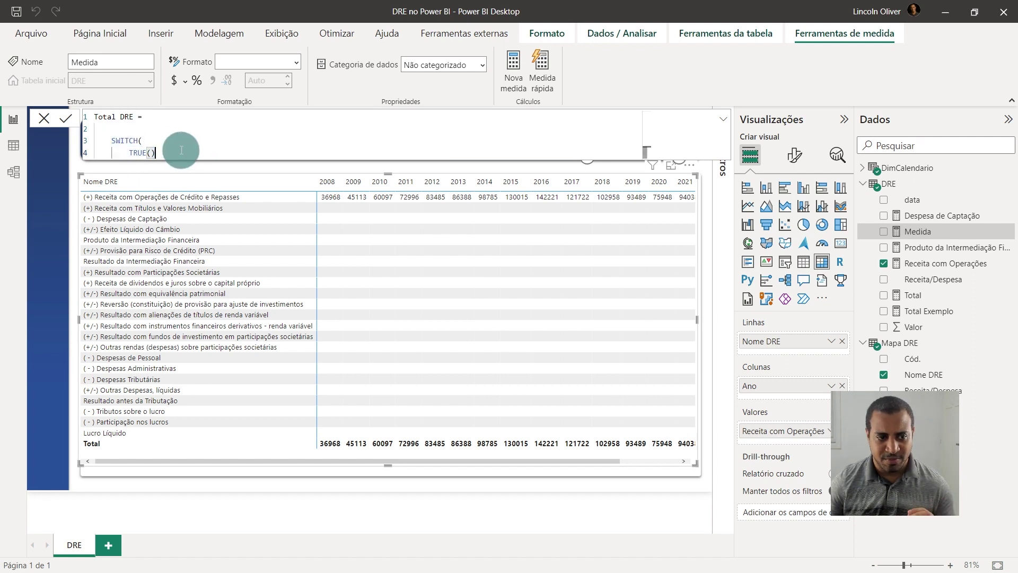
type(",")
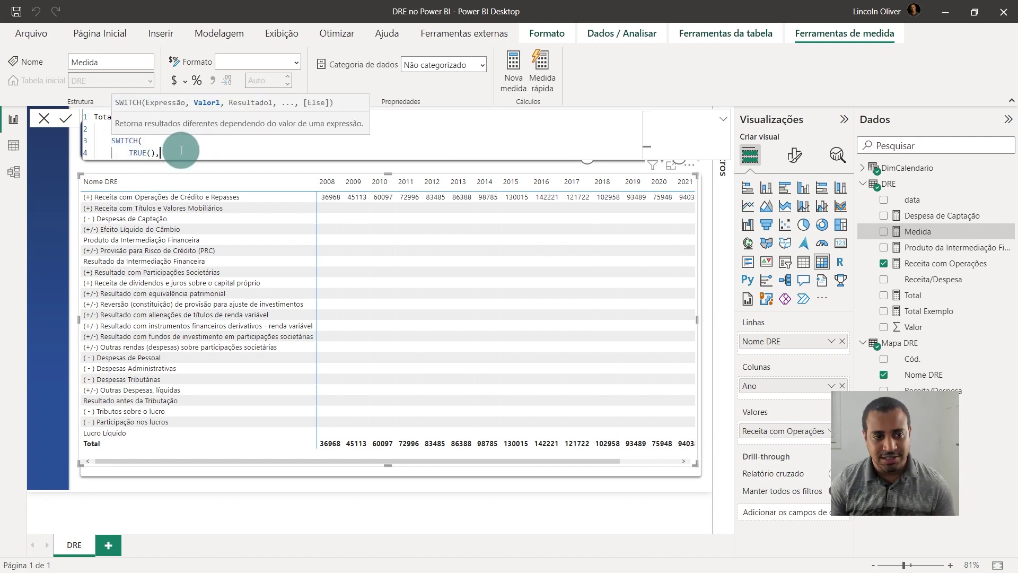
key("shift+Return")
type("có")
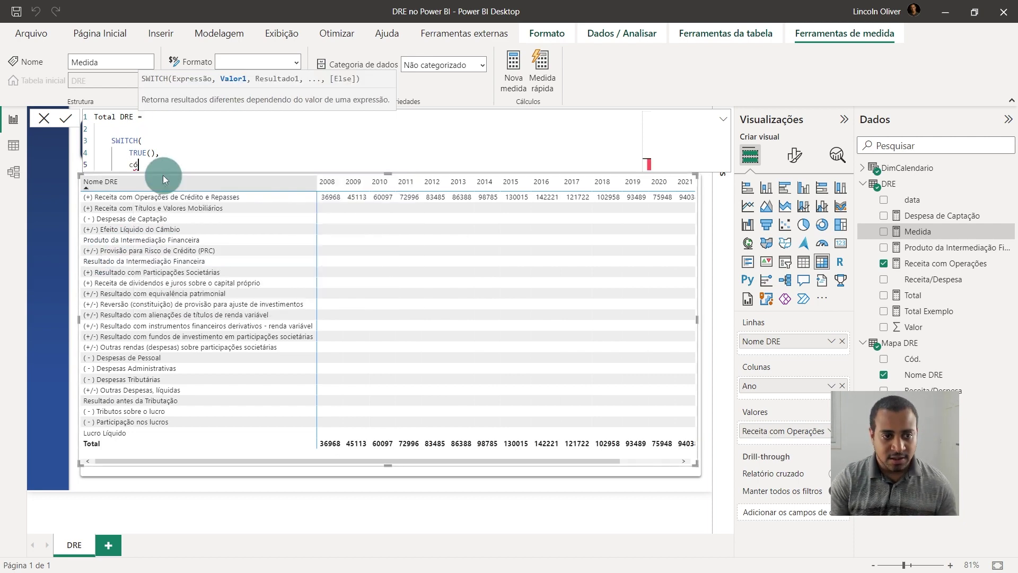
Step: Write SELECTEDVALUE('Mapa DRE'[Cód.]) as the first SWITCH condition
type("c")
key("BackSpace")
type("sele")
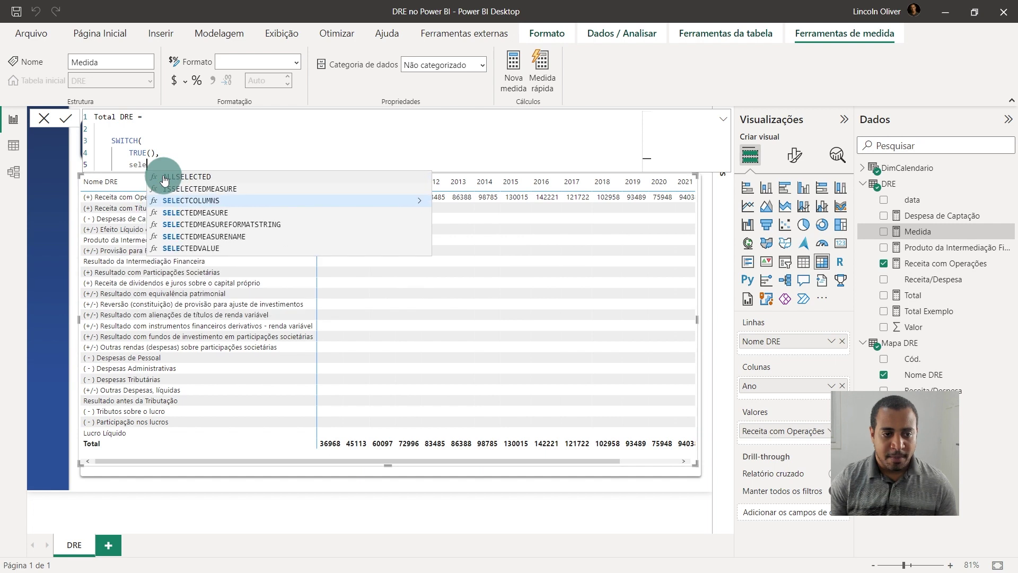
key("Down")
key("Down")
key("Down")
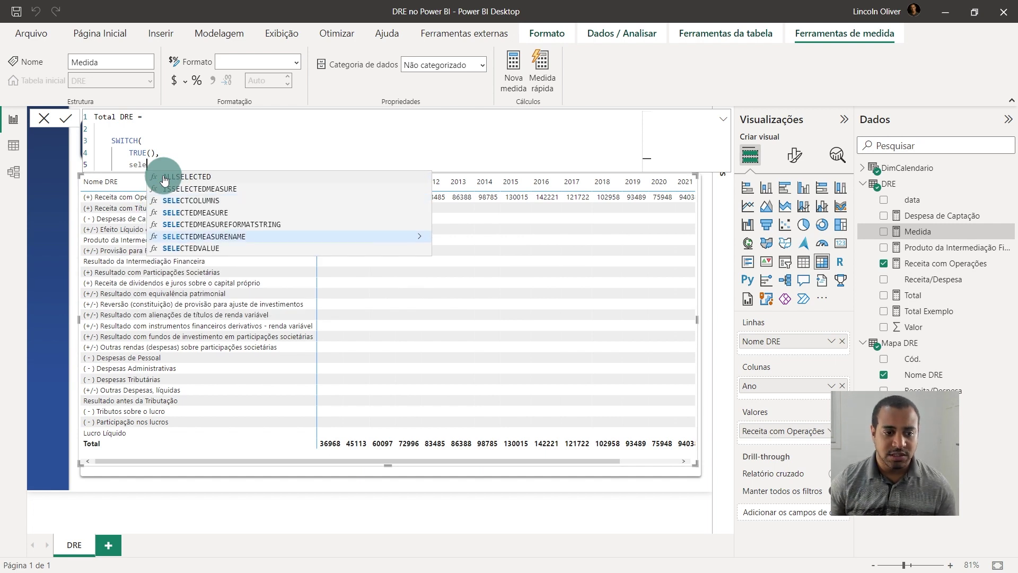
key("Down")
key("Tab")
type("se")
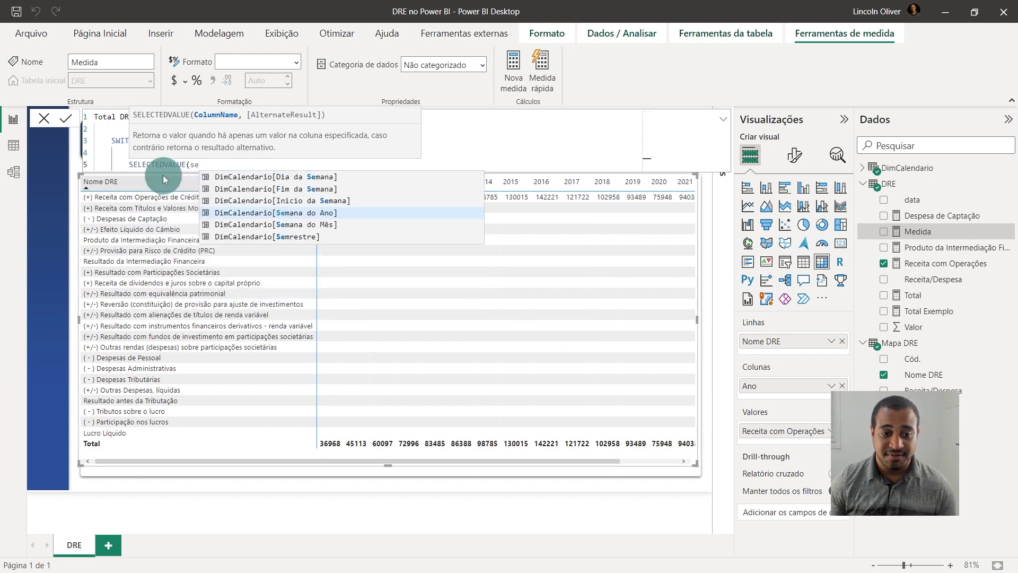
key("BackSpace")
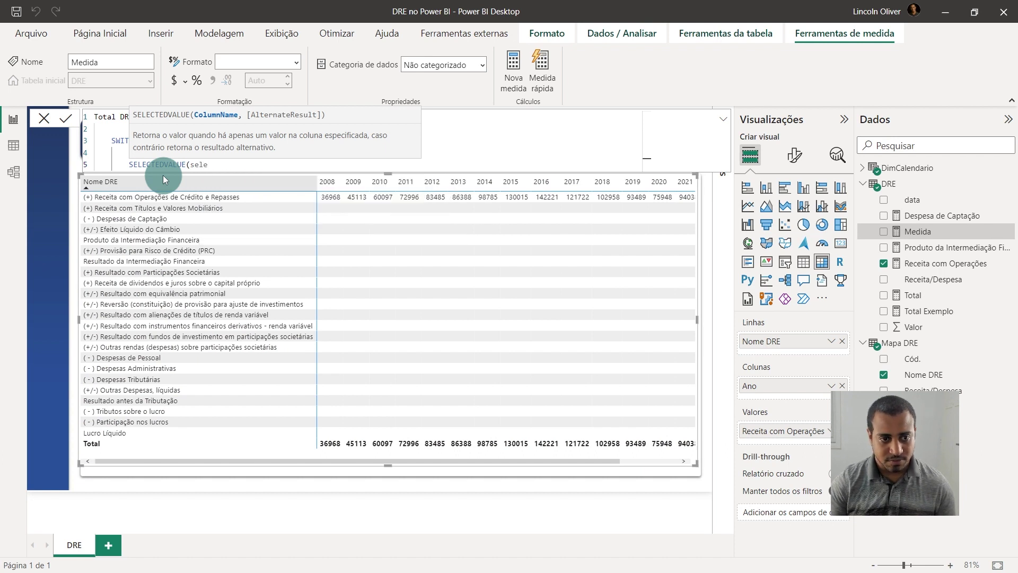
key("BackSpace")
type("cód")
key("Tab")
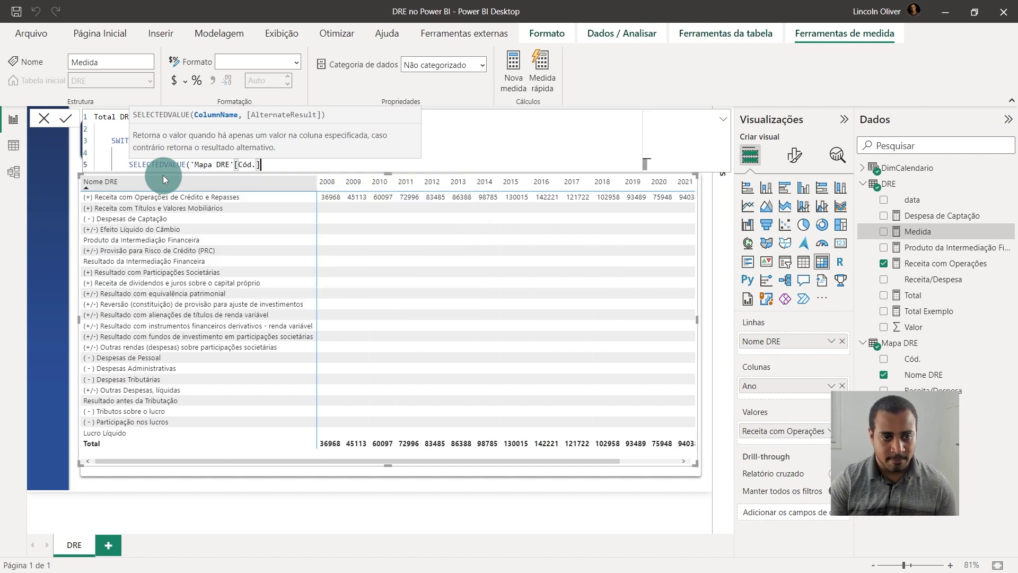
type(")")
Step: Make code 5 return [Produto da Intermediação Financeira], then start a new line
left_click_drag(129, 164, 265, 165)
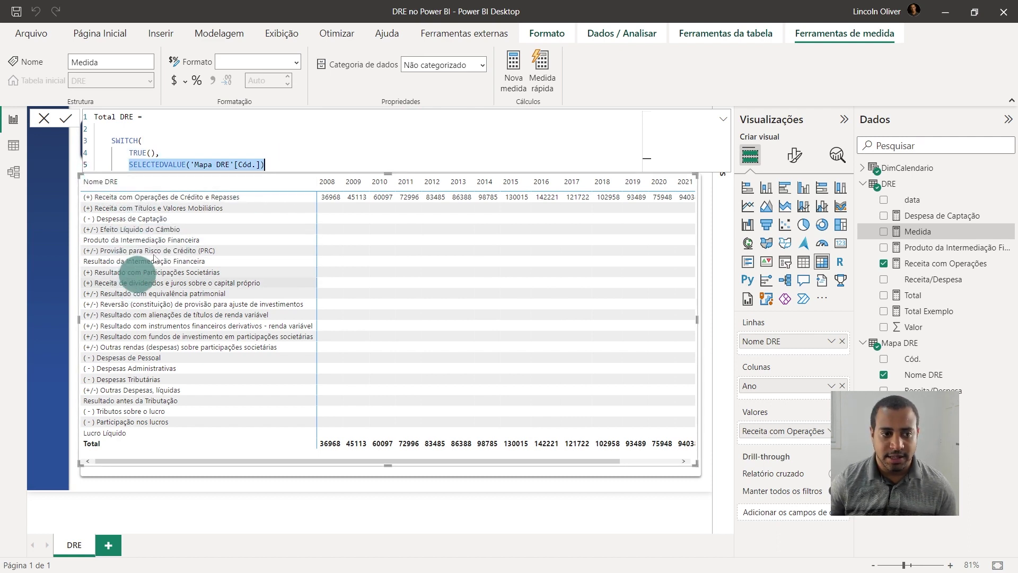
left_click(291, 163)
type("=5")
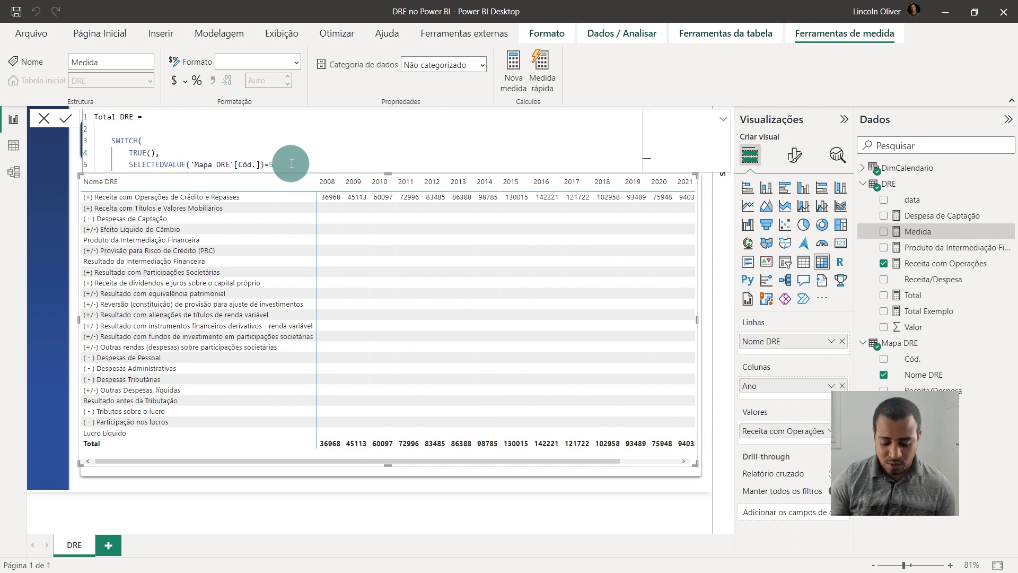
type(",")
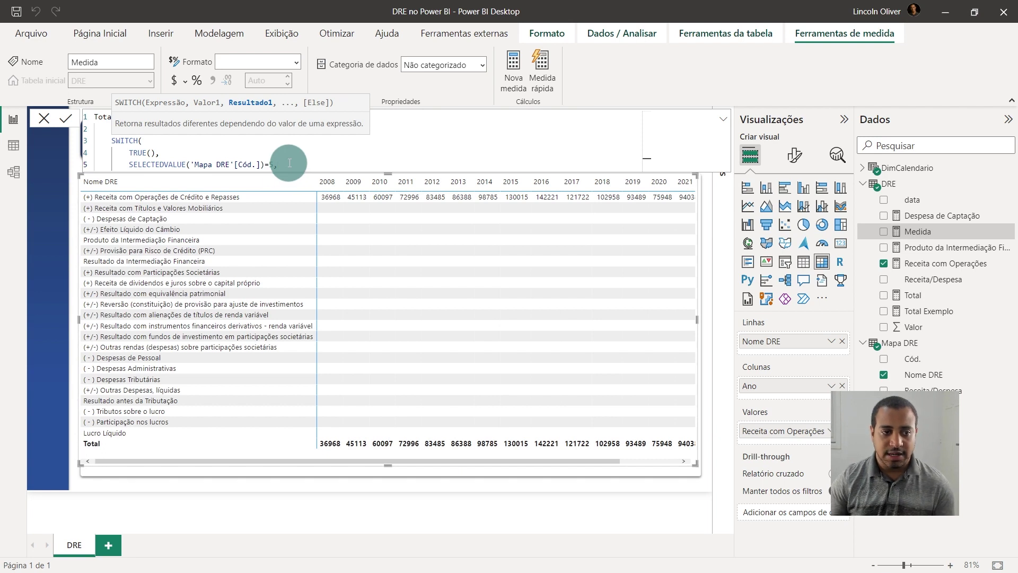
type(" T")
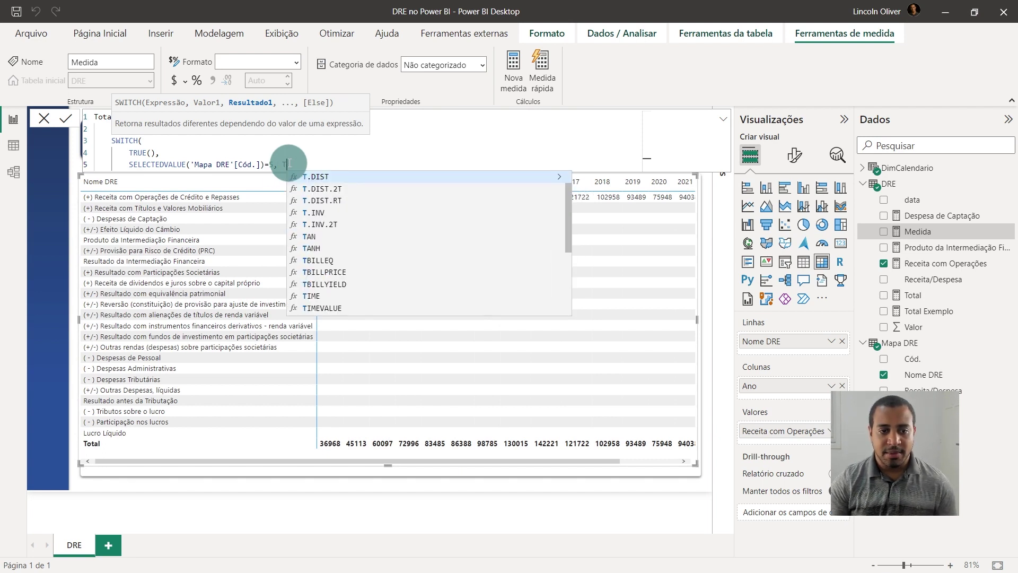
key("BackSpace")
type("Produ")
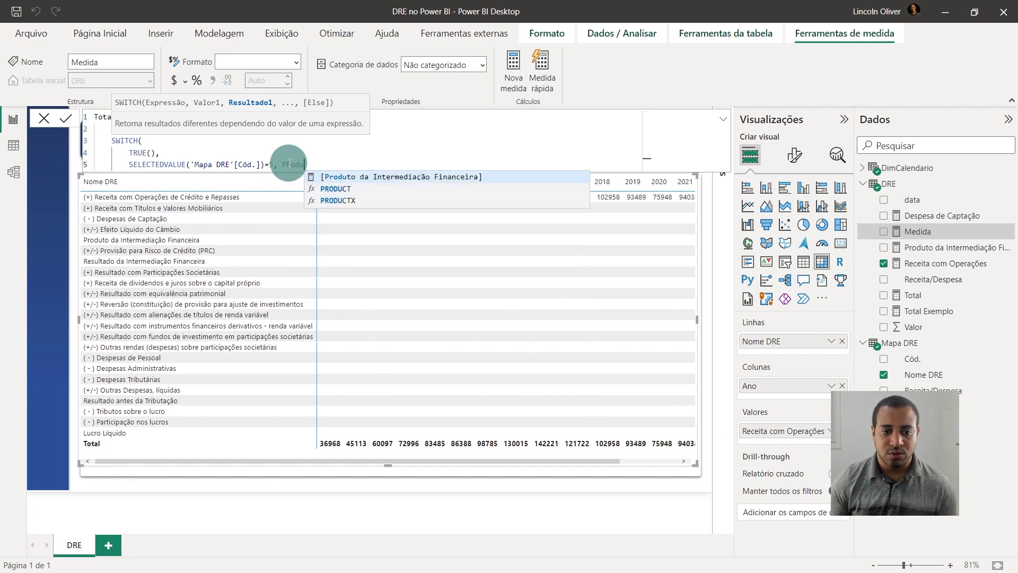
key("Tab")
key("shift+Return")
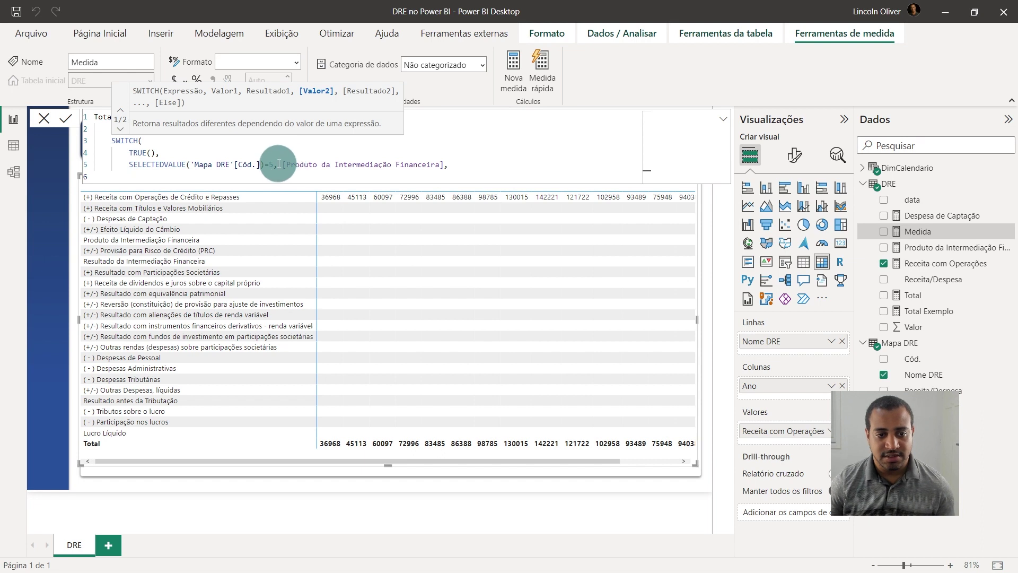
Step: Copy the code-5 condition to a second line as code 7, with its result partly typed
left_click_drag(273, 164, 133, 164)
key("ctrl+c")
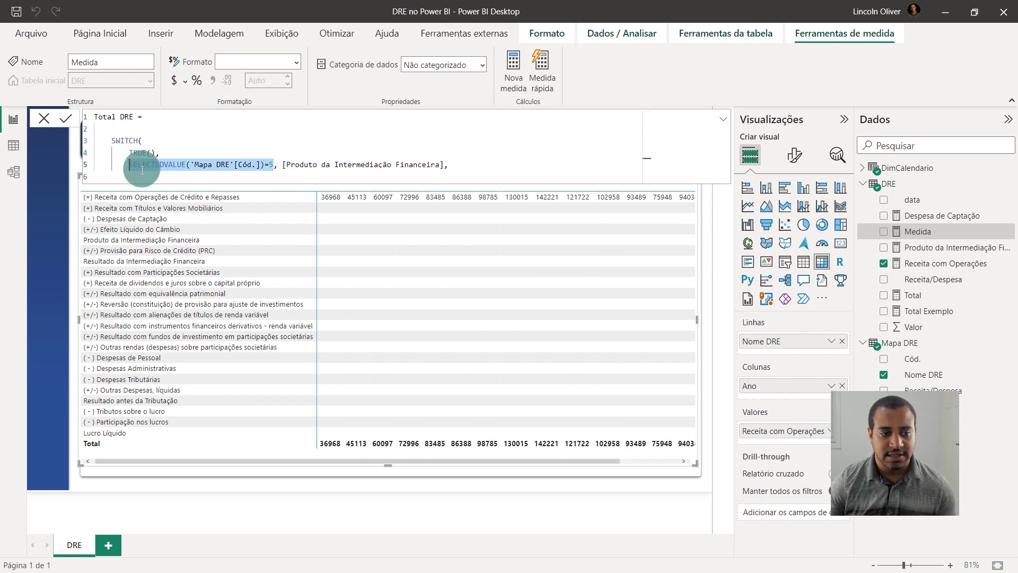
key("Down")
key("ctrl+v")
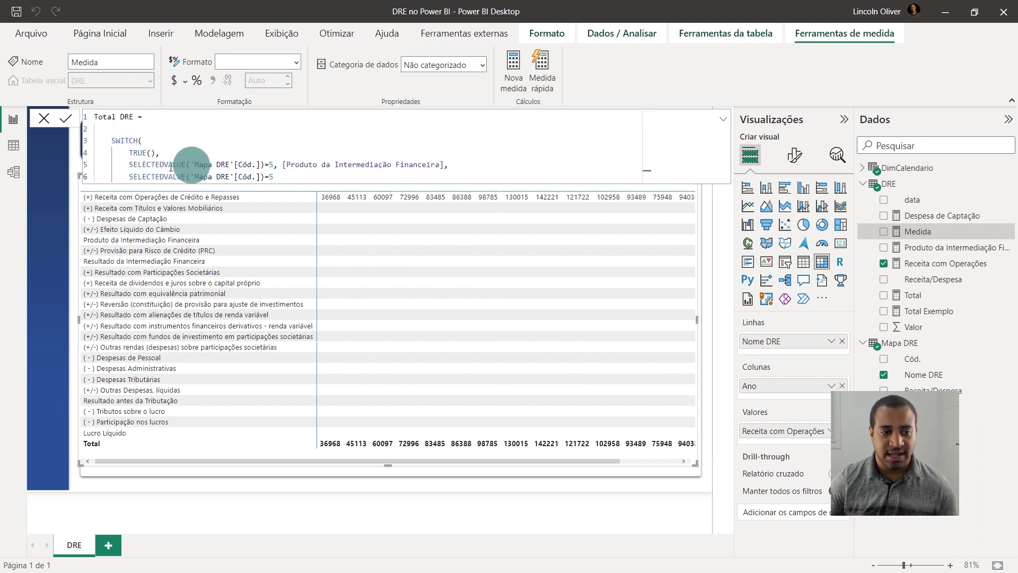
left_click_drag(350, 140, 125, 176)
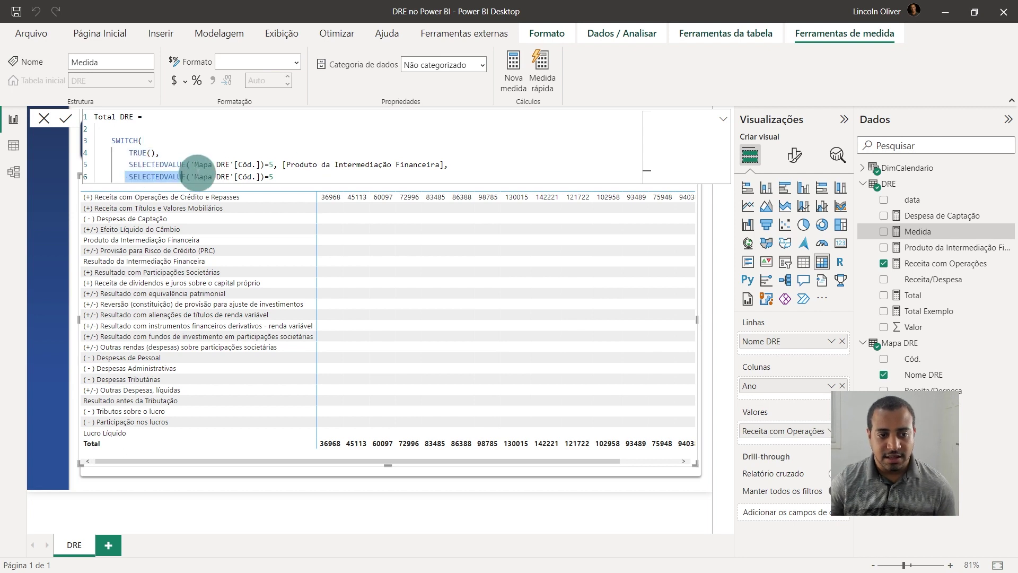
left_click(287, 173)
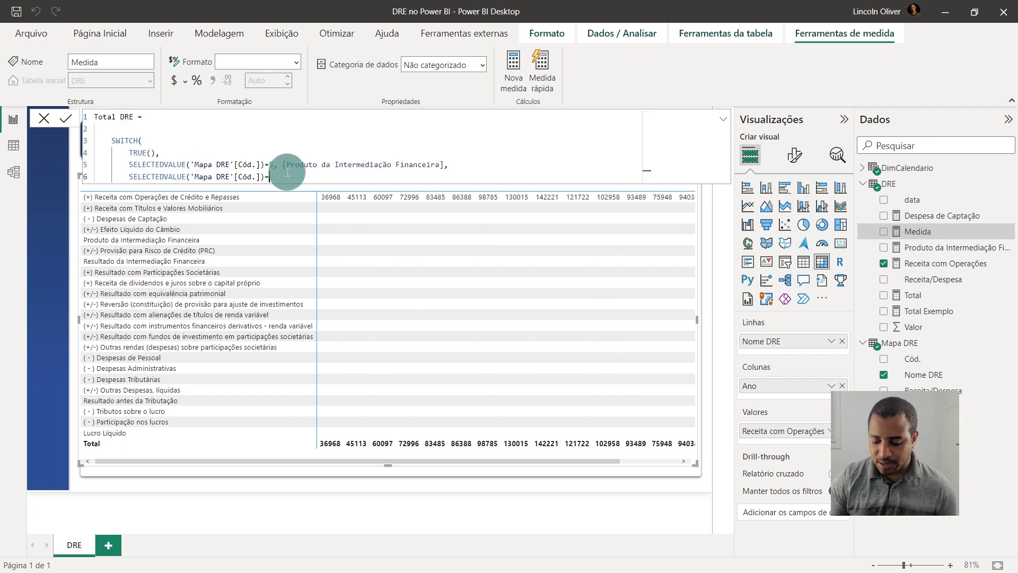
type("6,s")
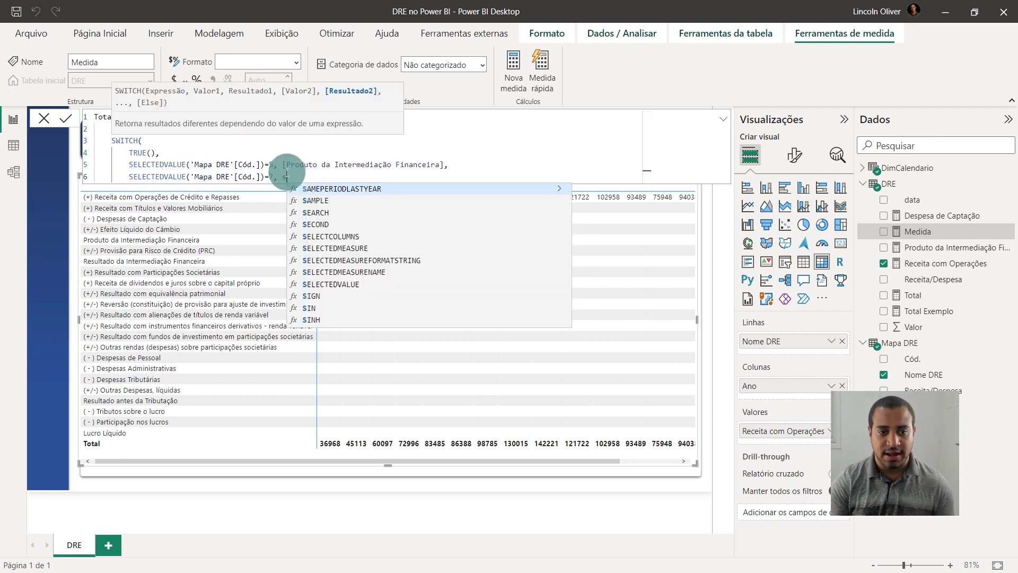
key("BackSpace")
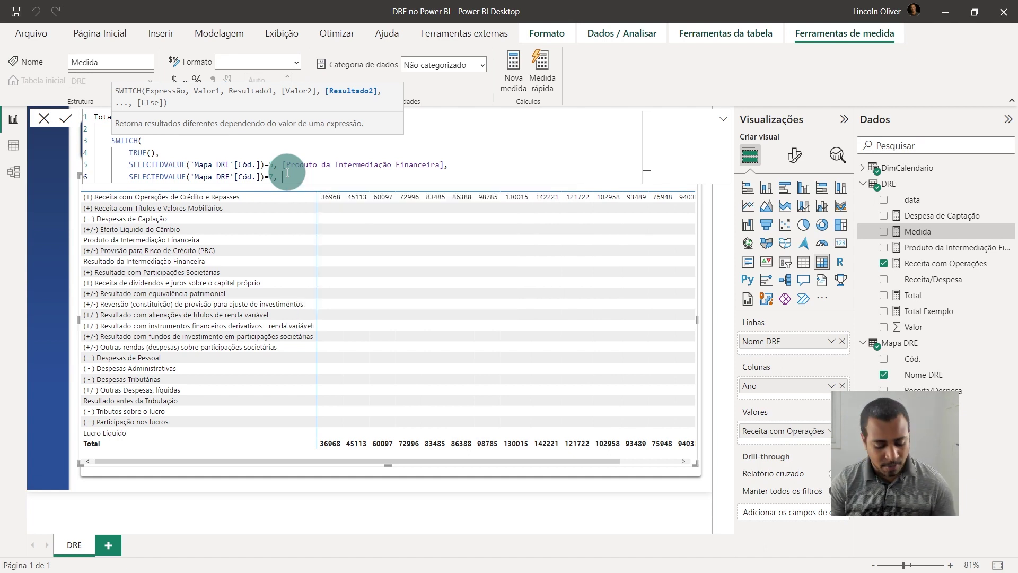
type("tot")
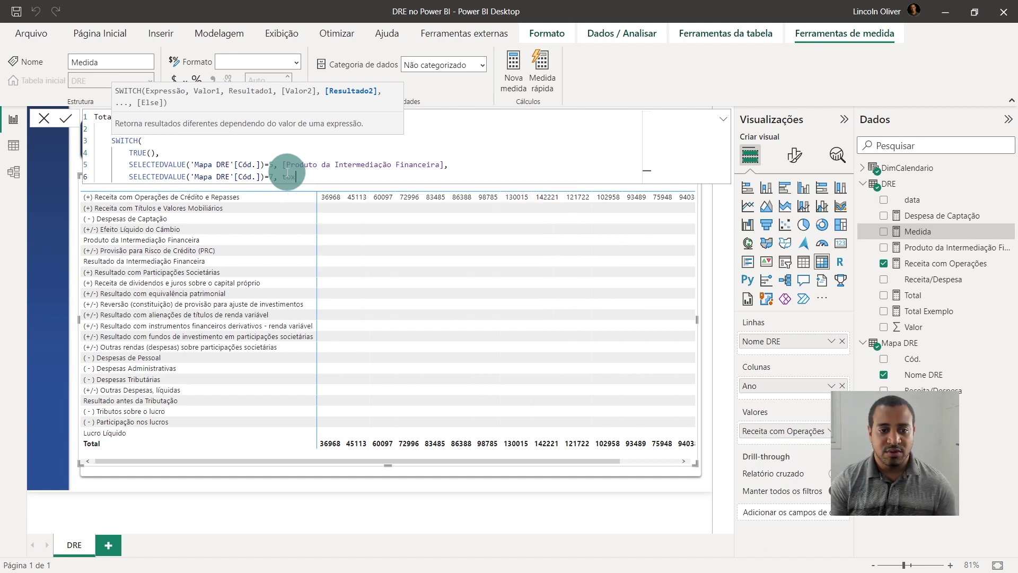
type("aaxl")
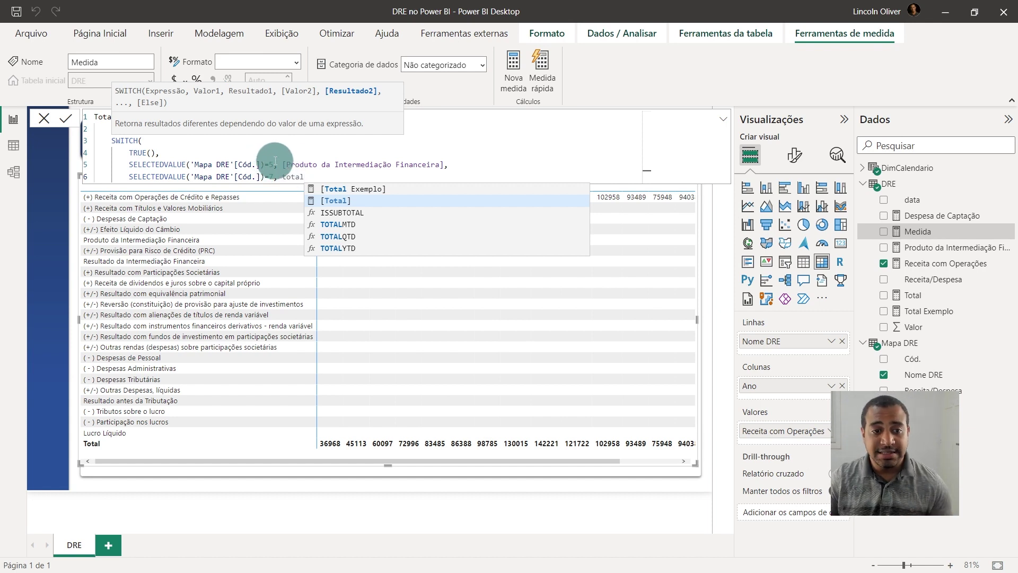
left_click_drag(273, 164, 126, 164)
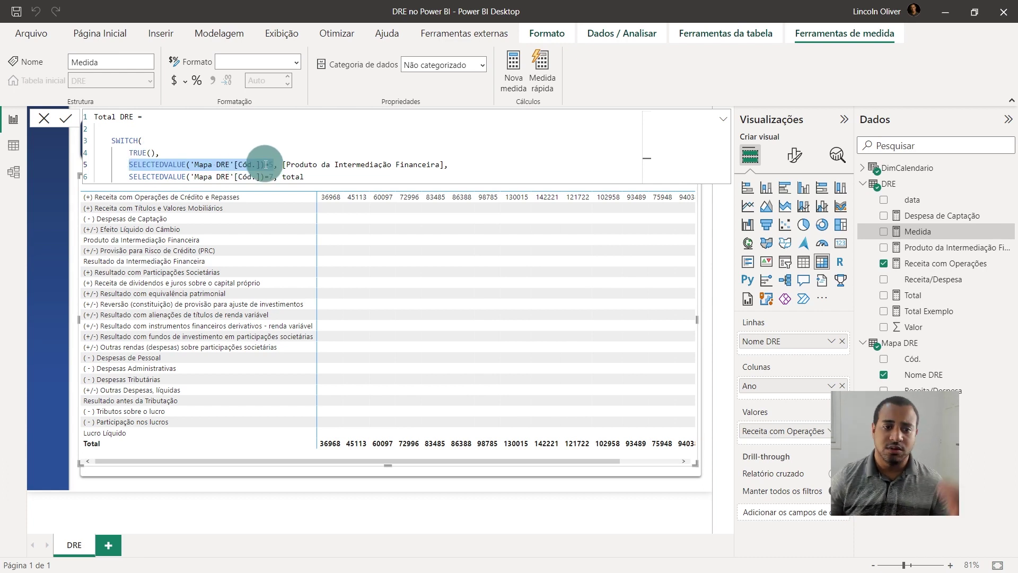
left_click_drag(277, 161, 346, 159)
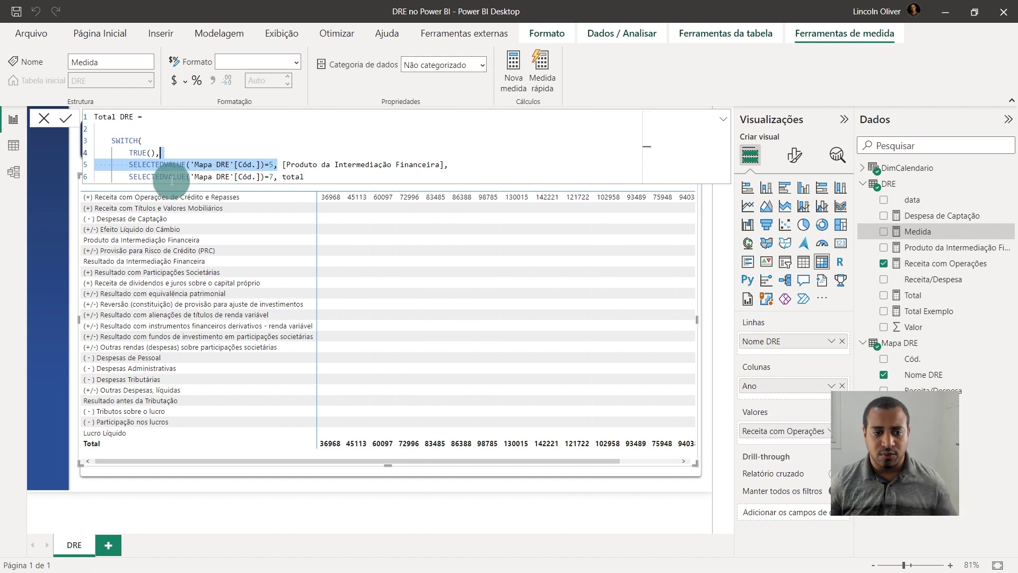
Step: Delete the code-7 condition line from the Total DRE formula
left_click(283, 180)
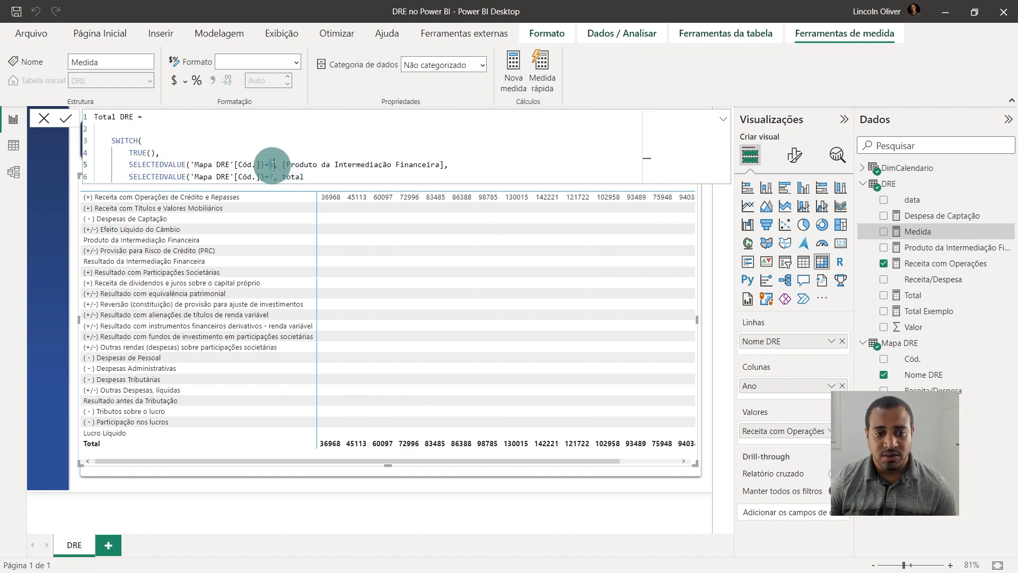
triple_click(274, 164)
left_click(270, 165)
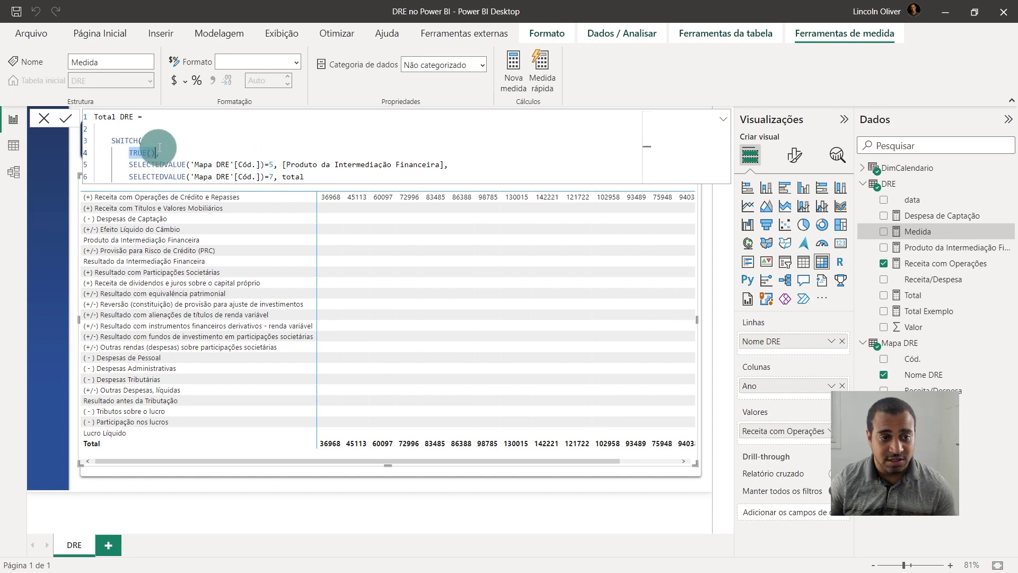
left_click_drag(129, 152, 156, 150)
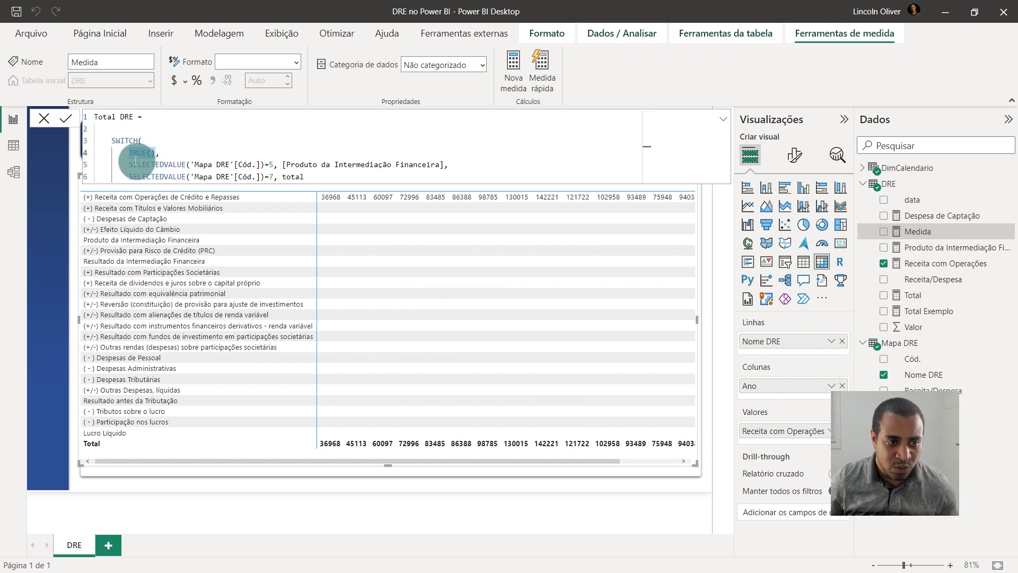
left_click_drag(129, 164, 275, 164)
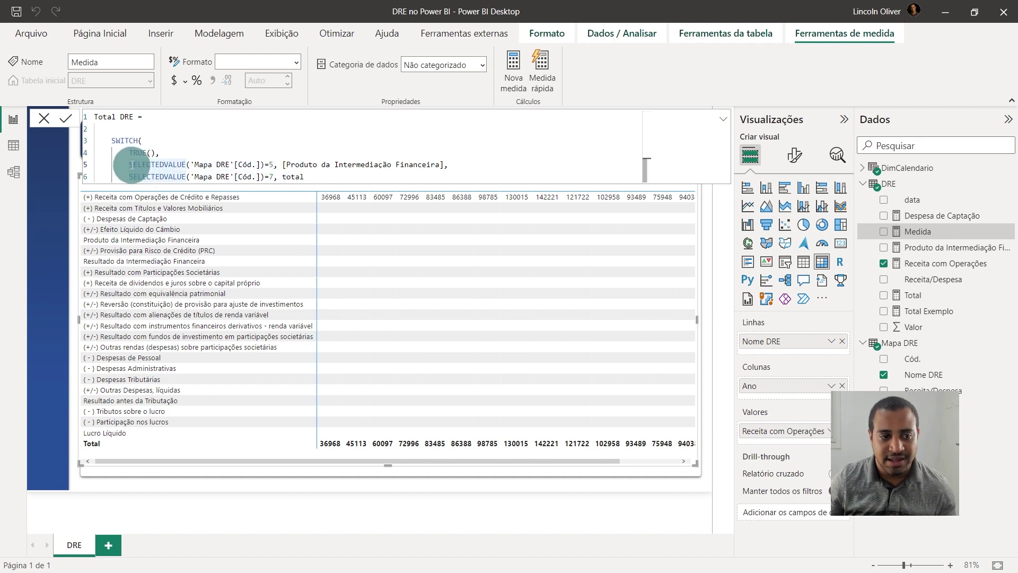
left_click_drag(129, 165, 510, 163)
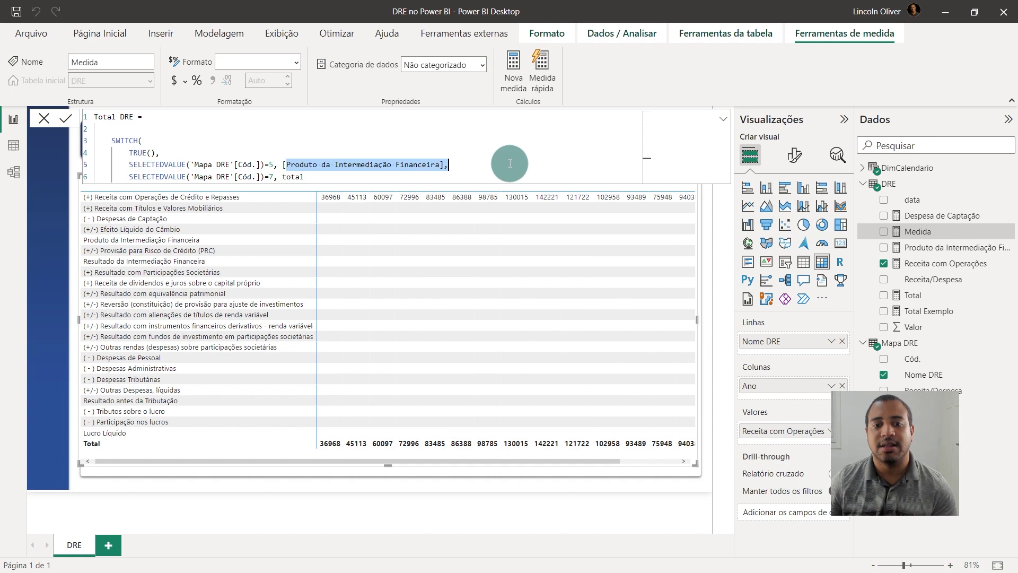
double_click(437, 178)
key("shift+Home")
key("BackSpace")
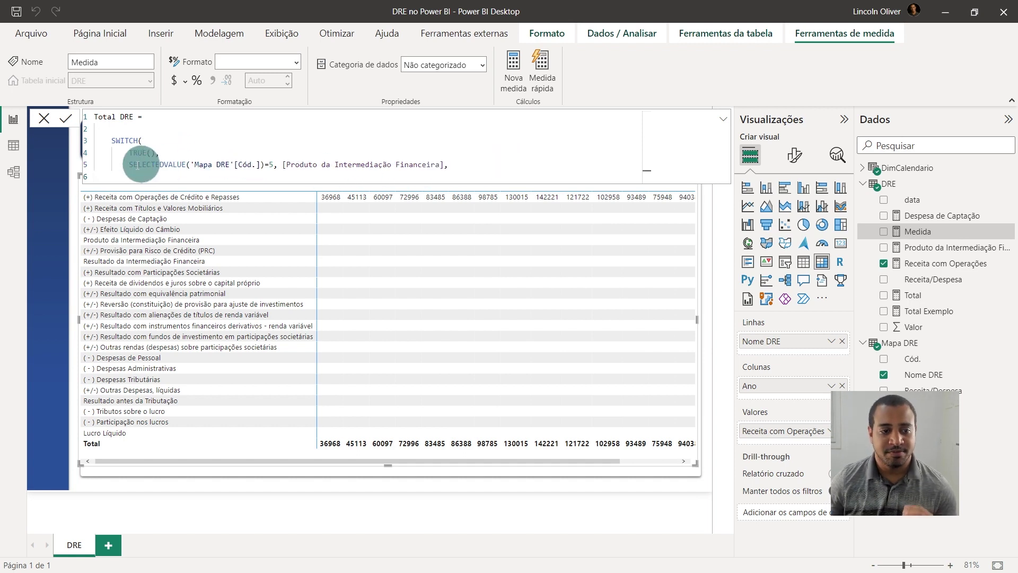
Step: Add [Total] as the SWITCH default result after the code-5 condition
left_click_drag(129, 165, 275, 164)
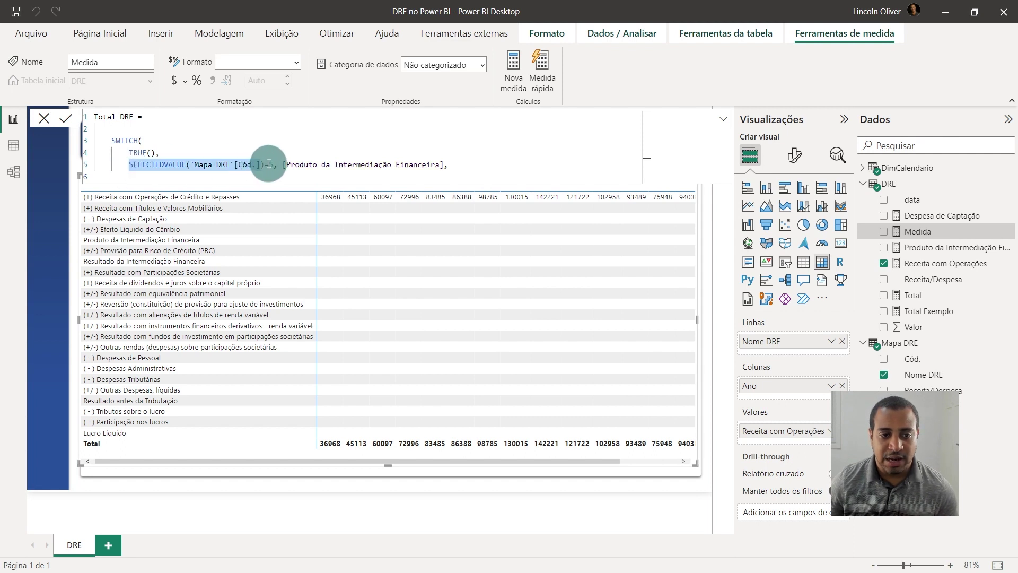
left_click(278, 165)
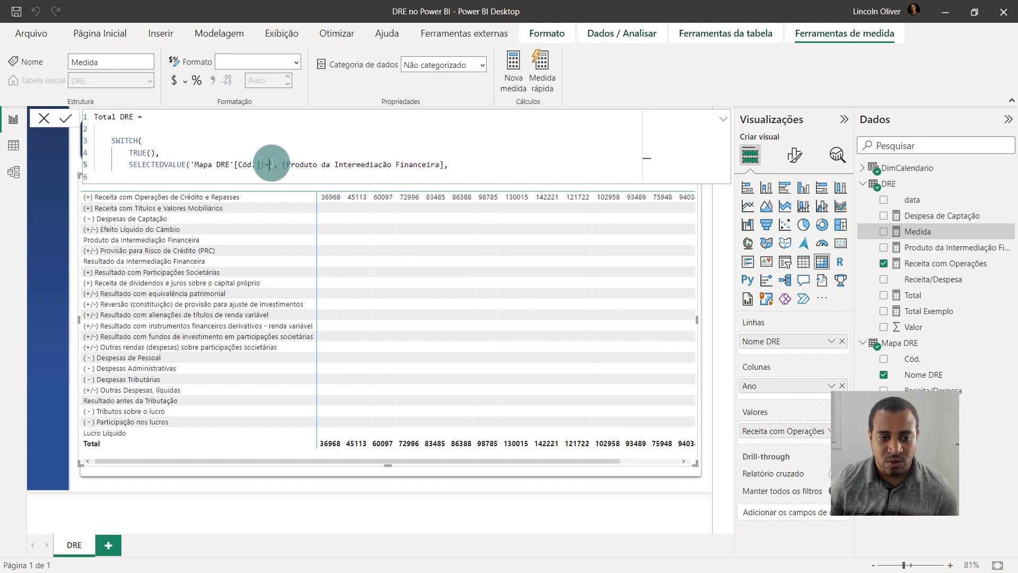
left_click(440, 165)
left_click_drag(444, 164, 283, 165)
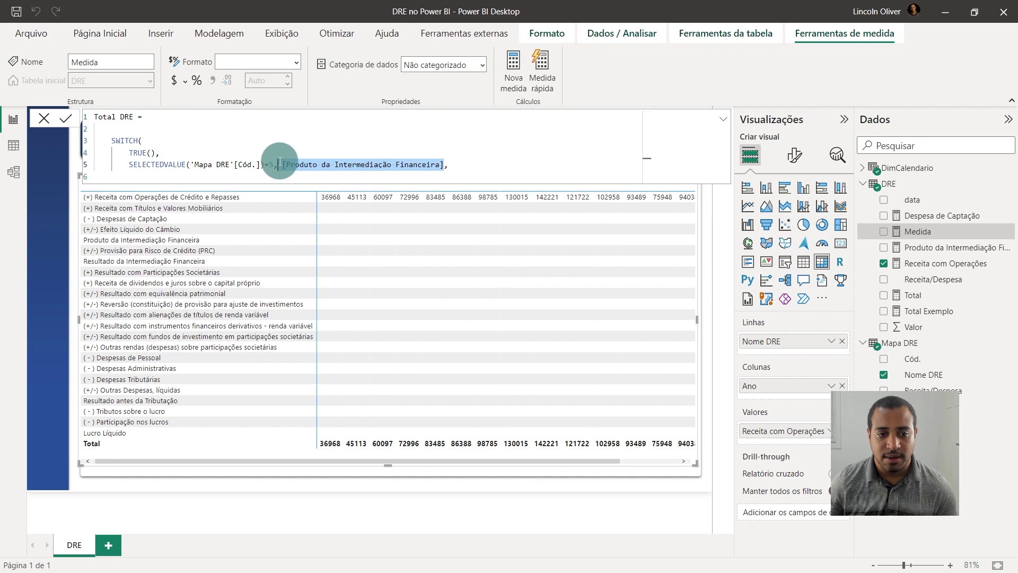
left_click(478, 164)
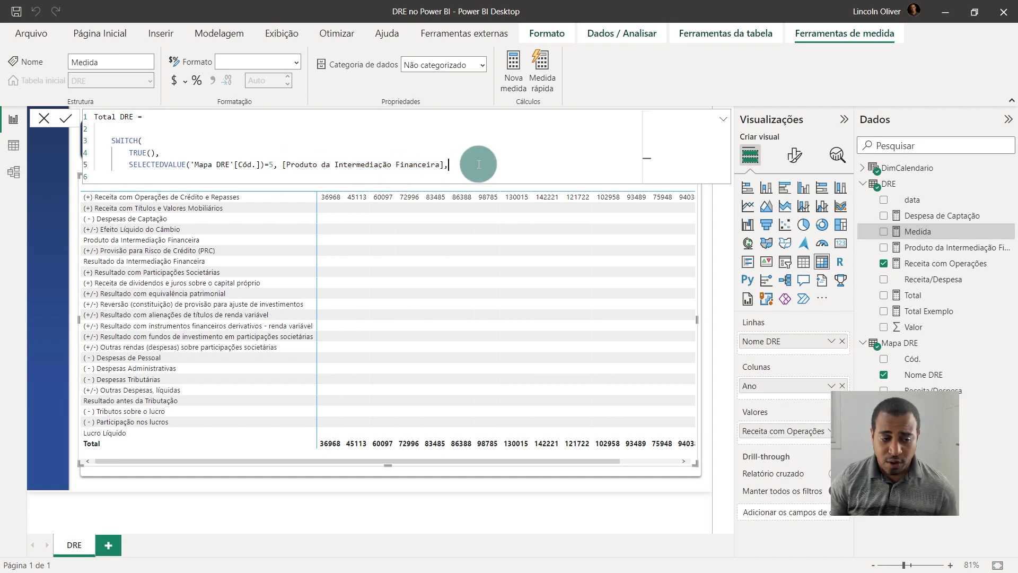
key("shift+Return")
type("[Total]")
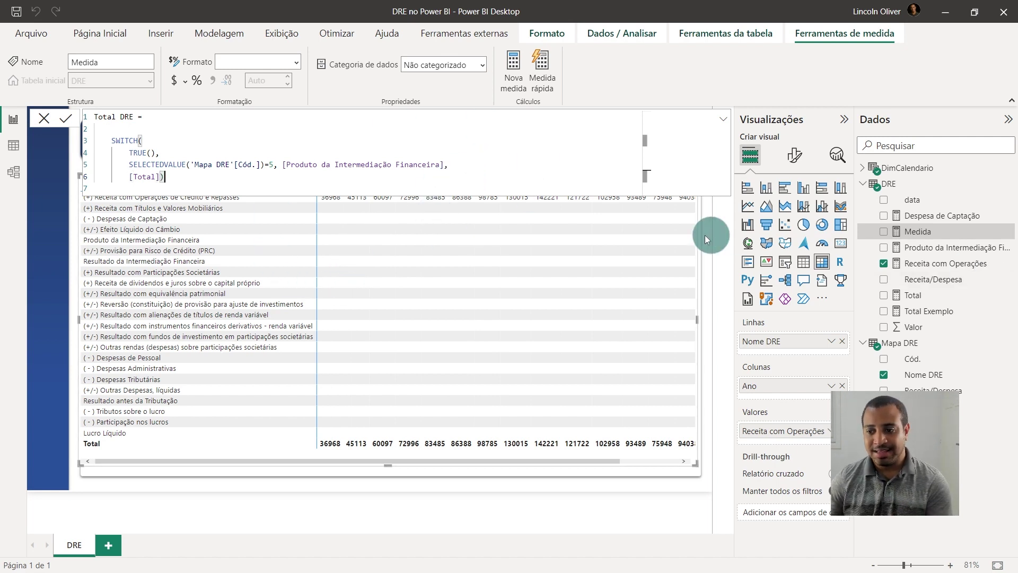
key("Return")
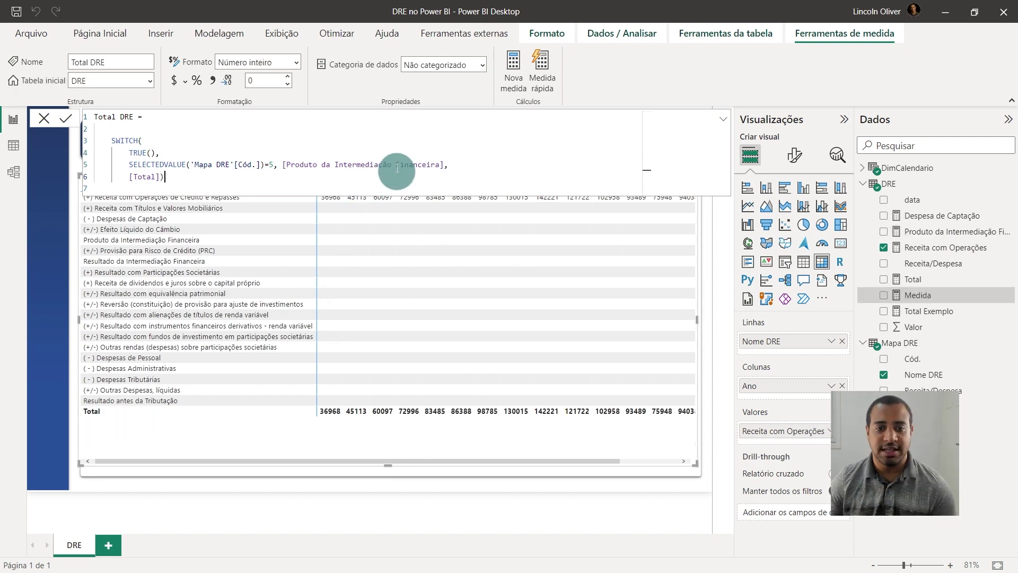
Step: Insert a blank line after the code-5 condition and move that line down and back up
left_click(452, 169)
key("shift+Return")
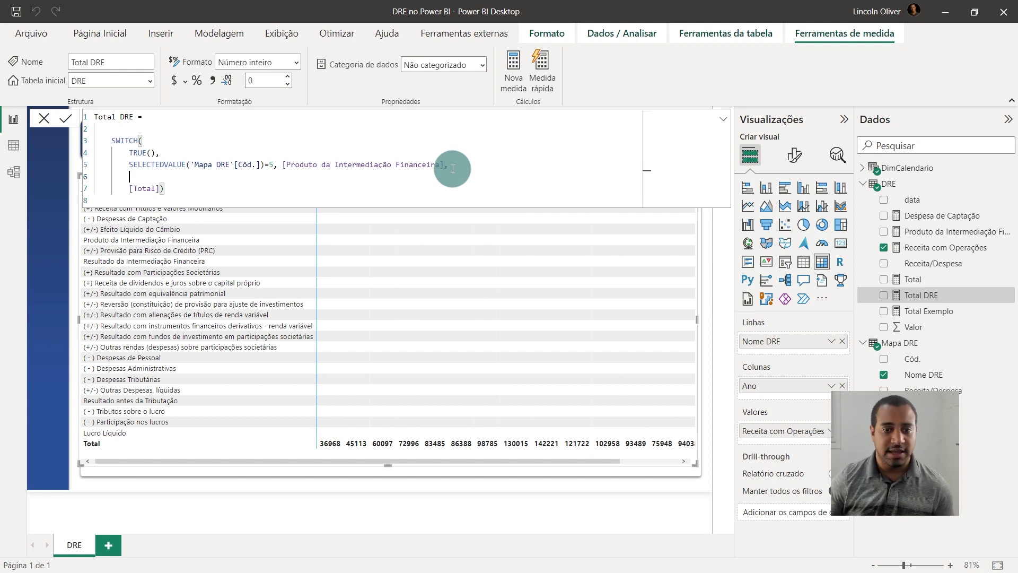
left_click(452, 168)
key("alt+Down")
key("alt+Down")
key("alt+Up")
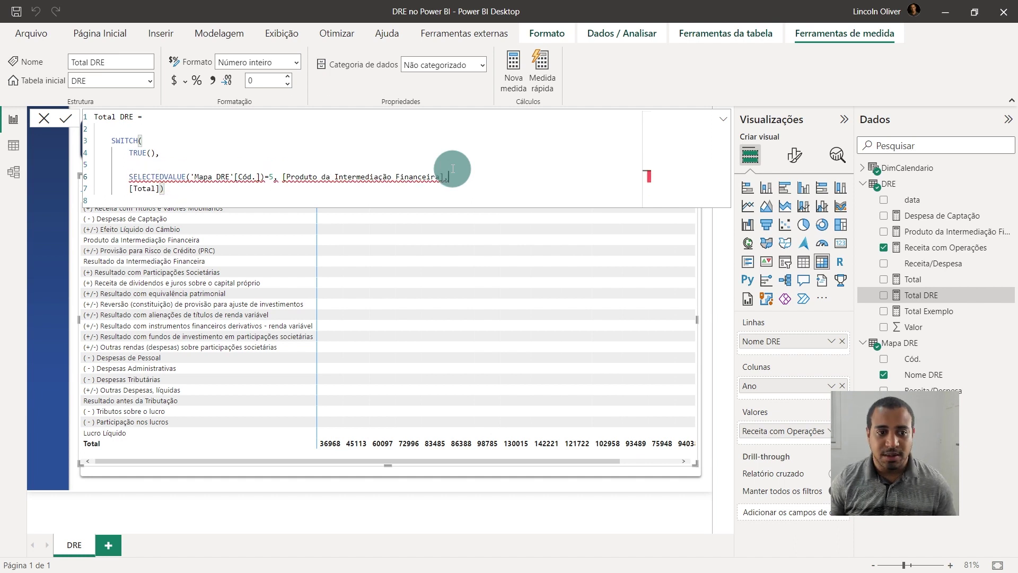
key("alt+Up")
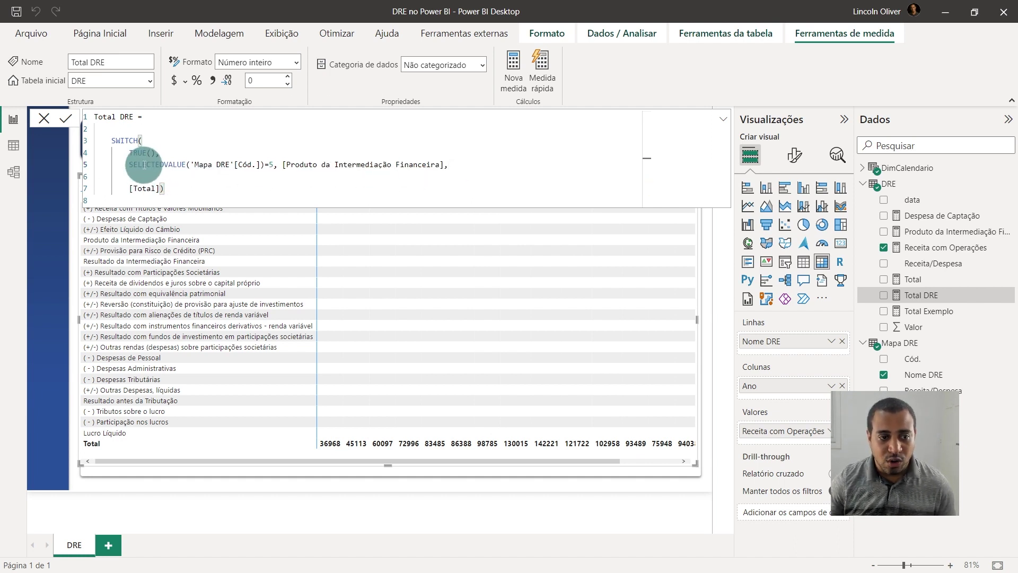
double_click(152, 165)
left_click(282, 167)
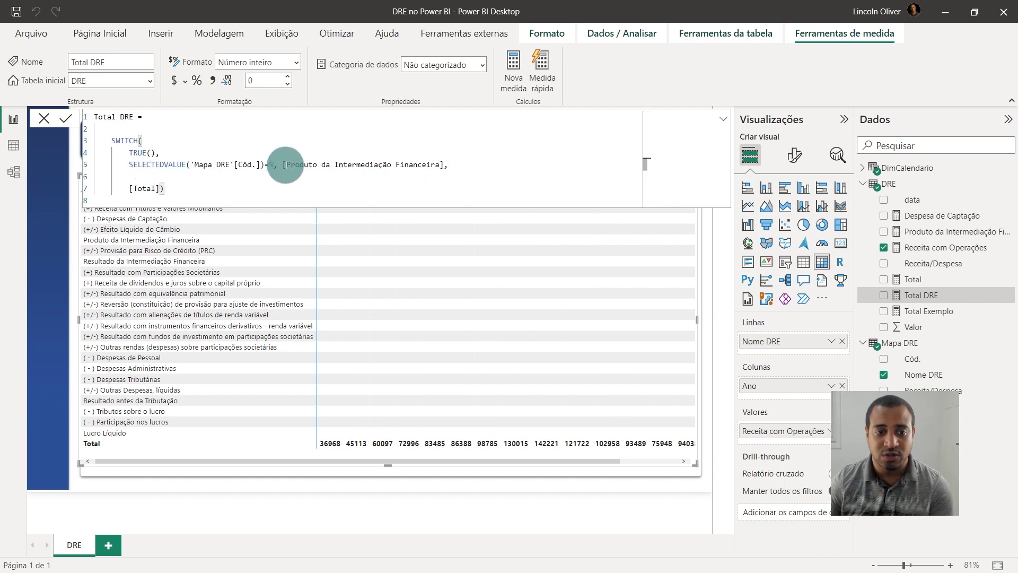
mouse_move(285, 165)
left_mouse_down()
mouse_move(443, 164)
mouse_move(277, 165)
left_mouse_up()
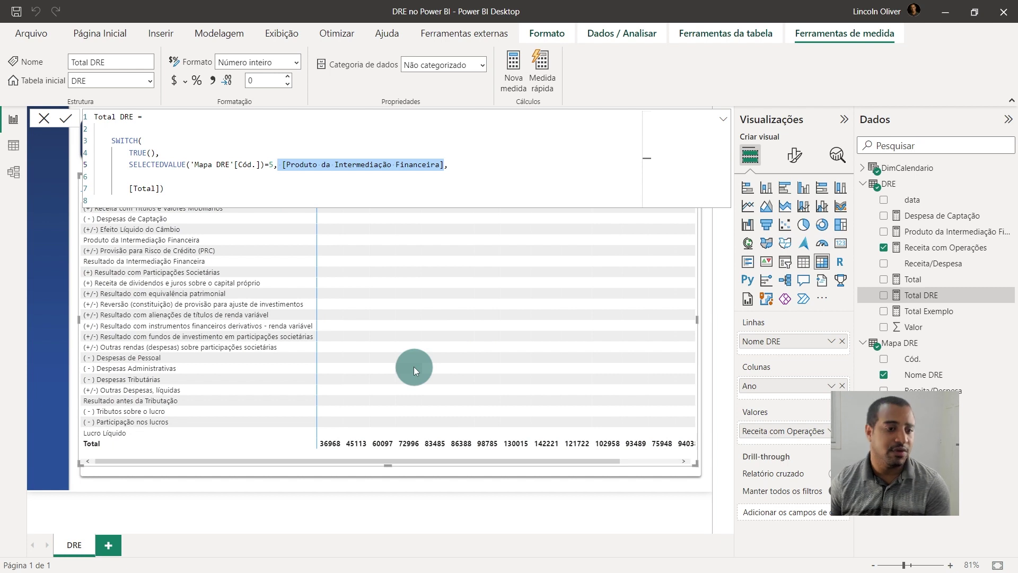
Step: Start a SELECTEDVALUE condition on the empty line, then delete it, leaving [Total] as the default
left_click(213, 177)
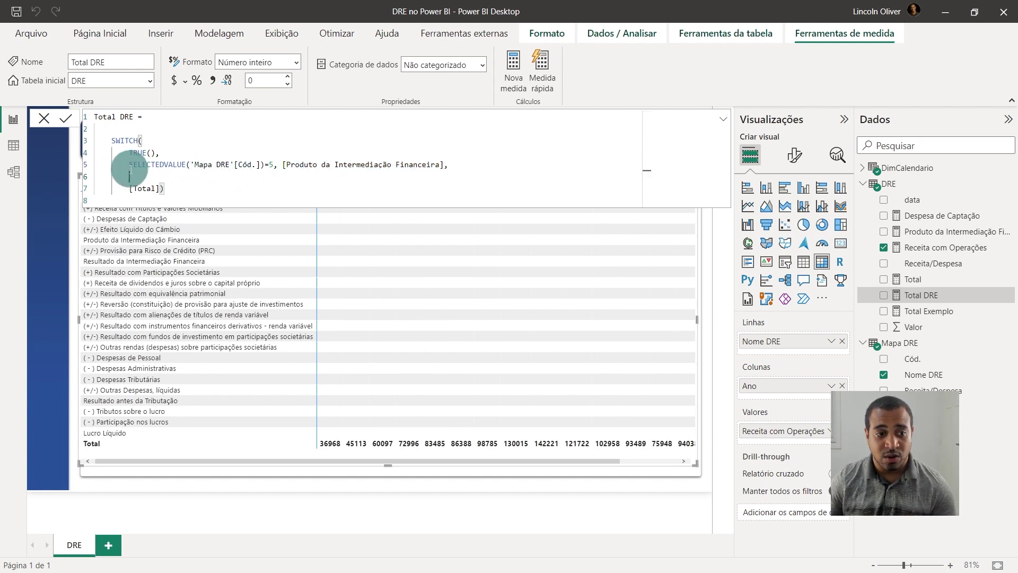
type("sele")
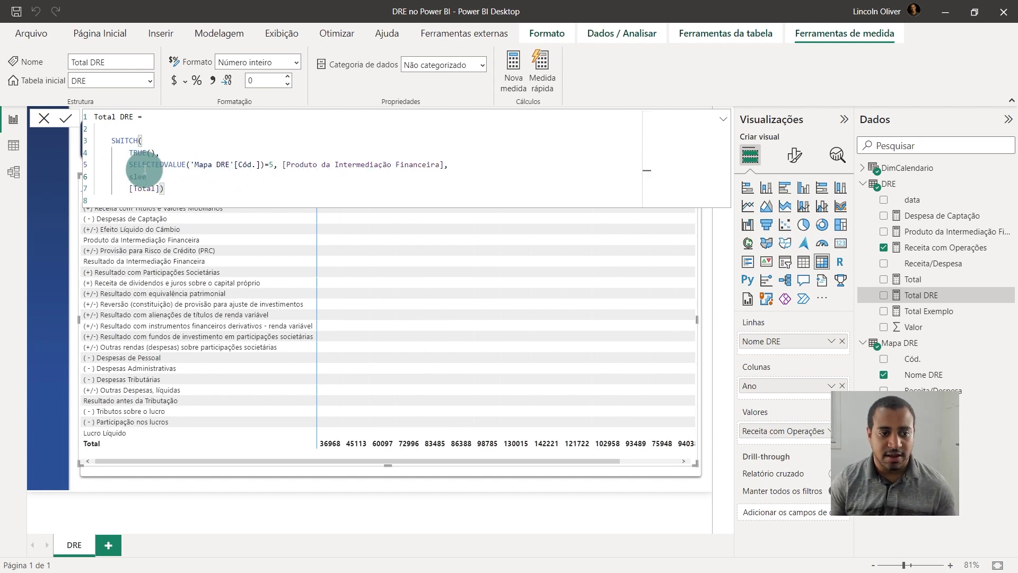
key("BackSpace")
key("BackSpace")
key("Down")
key("Down")
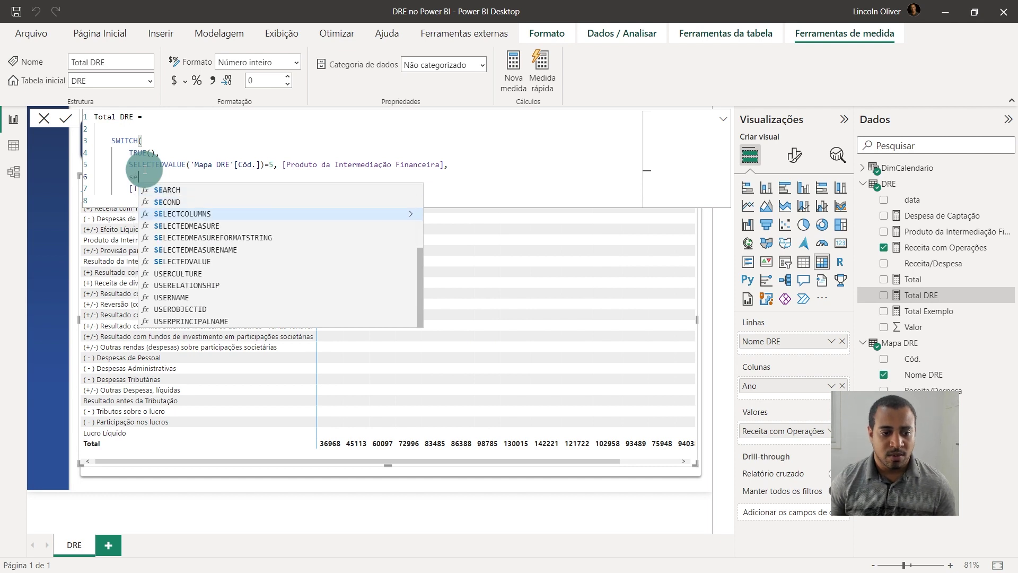
key("Down")
key("Down")
key("Down")
key("Tab")
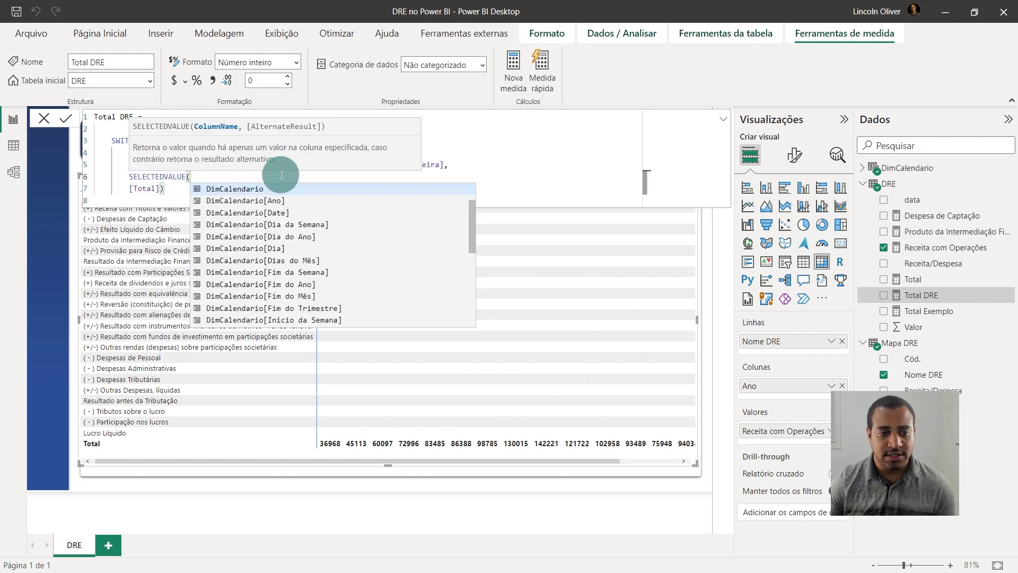
key("Escape")
key("shift+Home")
key("shift+Home")
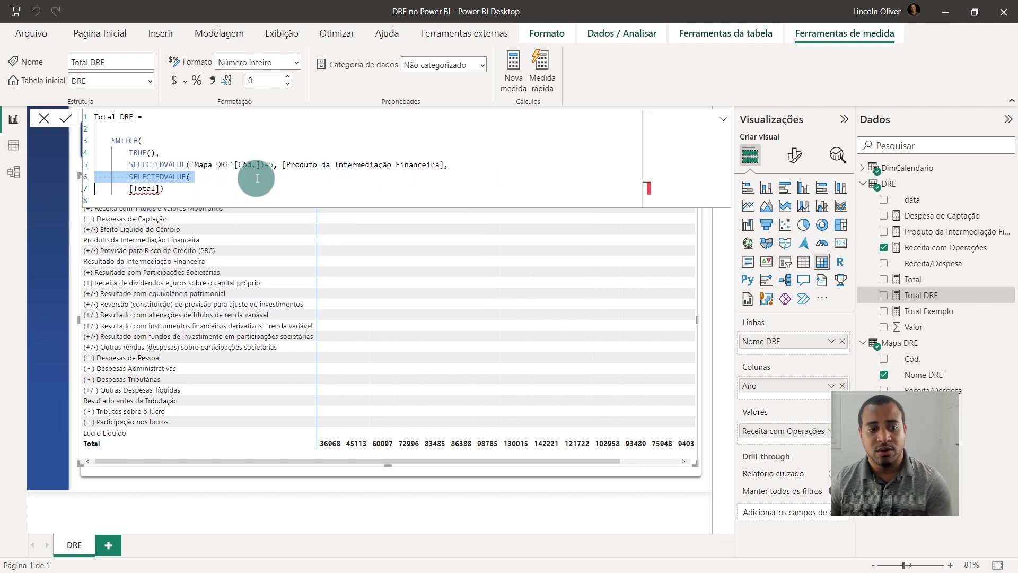
key("BackSpace")
key("BackSpace")
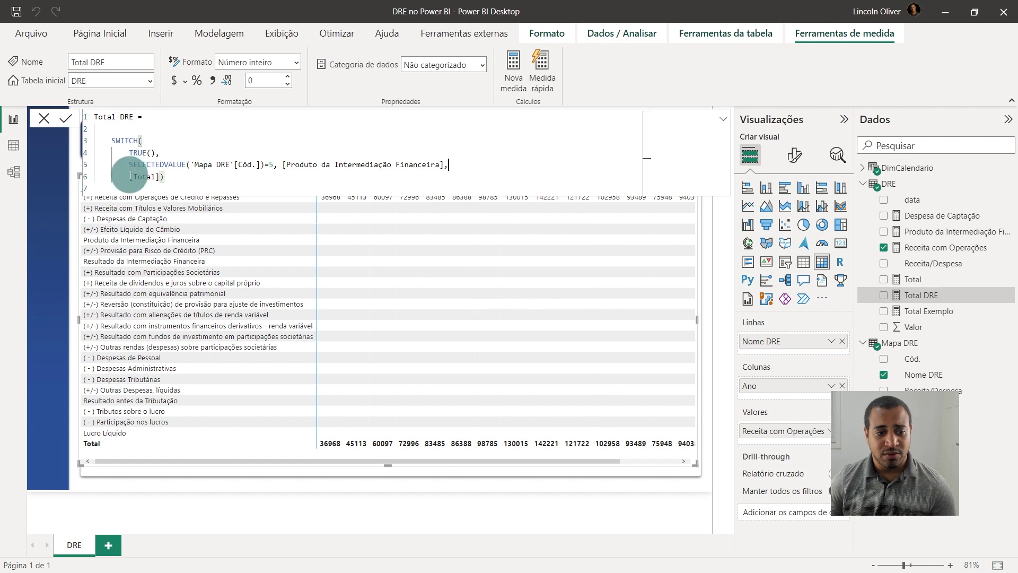
left_click_drag(131, 176, 161, 176)
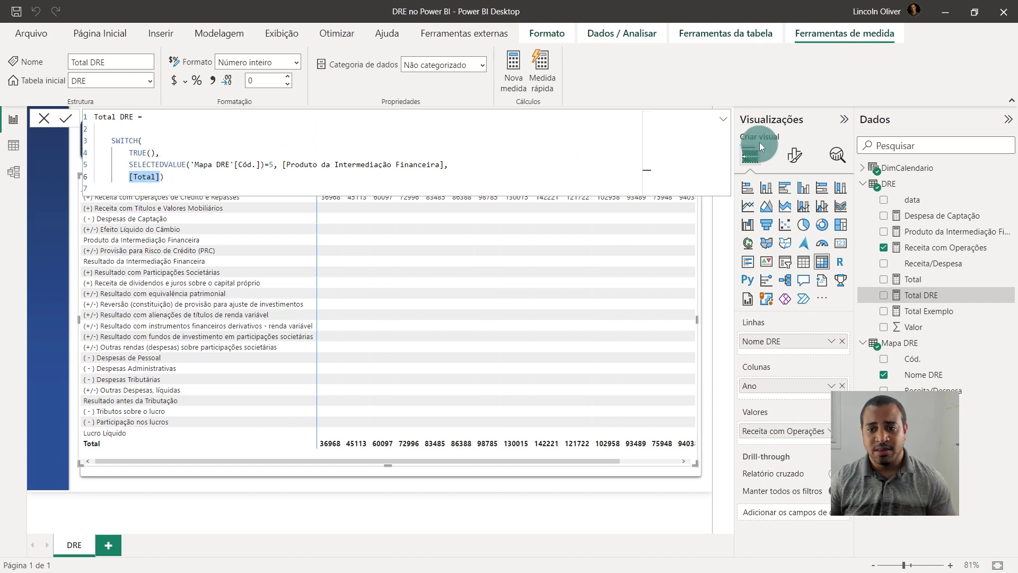
Step: Swap Receita com Operações for Total DRE in the matrix Valores well
left_click(722, 119)
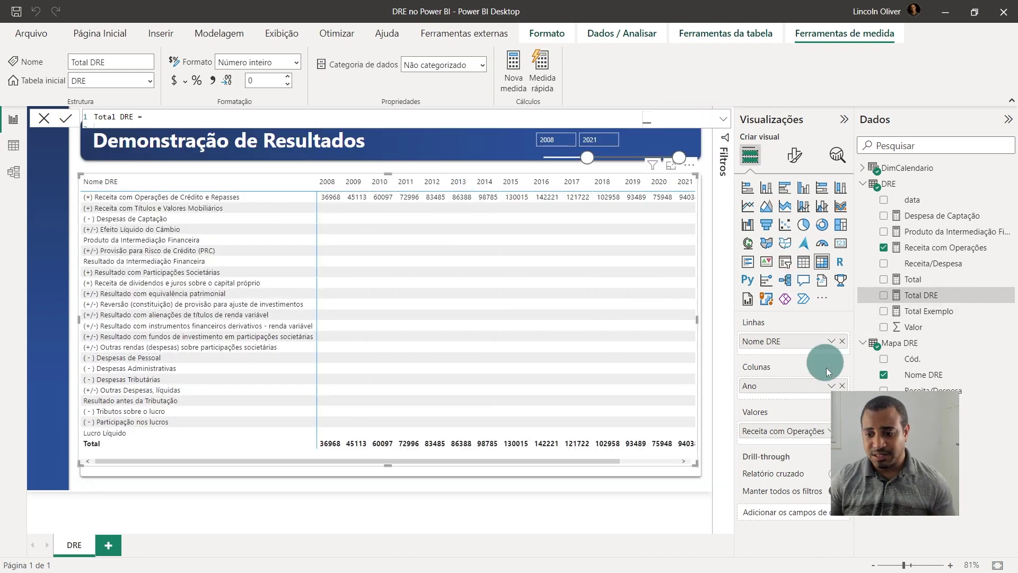
left_click_drag(828, 431, 610, 432)
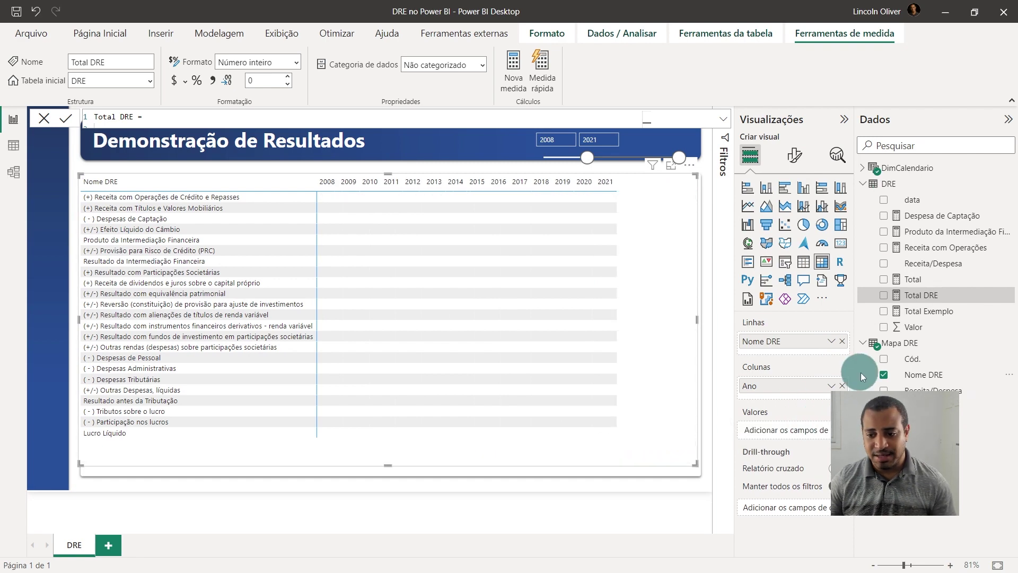
left_click_drag(919, 301, 795, 431)
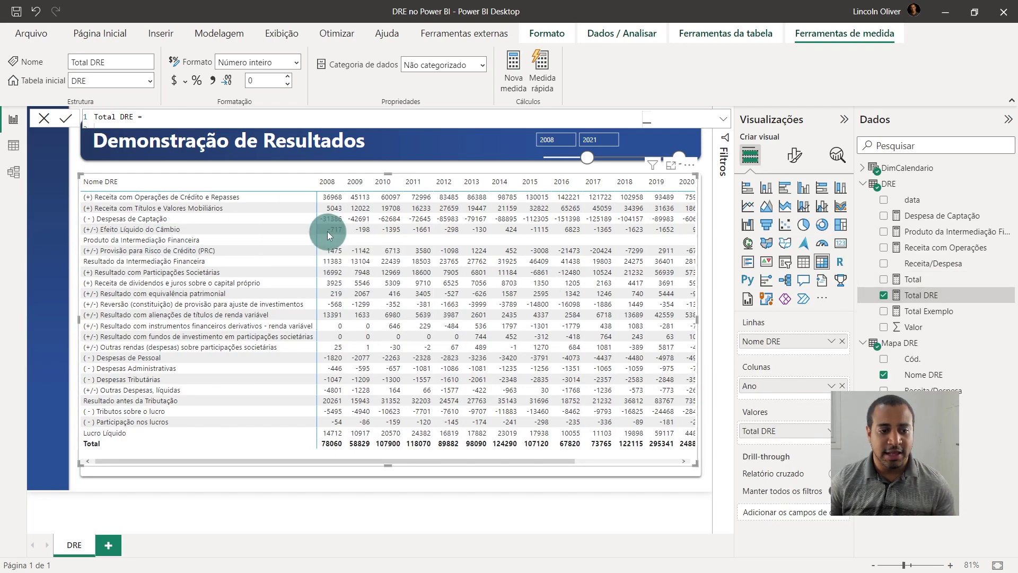
mouse_move(341, 459)
left_mouse_down()
mouse_move(527, 460)
mouse_move(363, 460)
left_mouse_up()
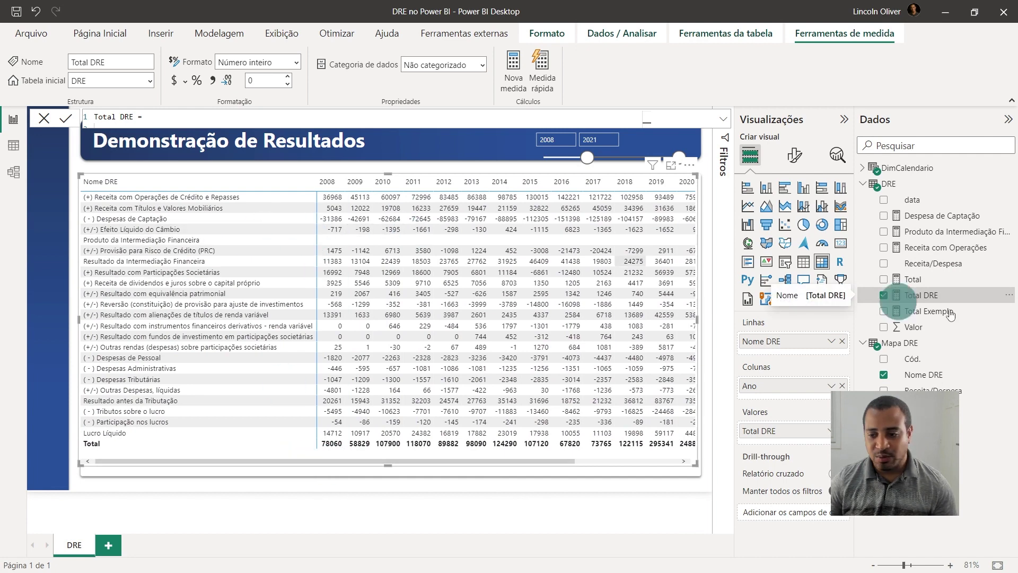
Step: Open the Produto da Intermediação Financeira formula and begin replacing its filter with FILTER
left_click(949, 276)
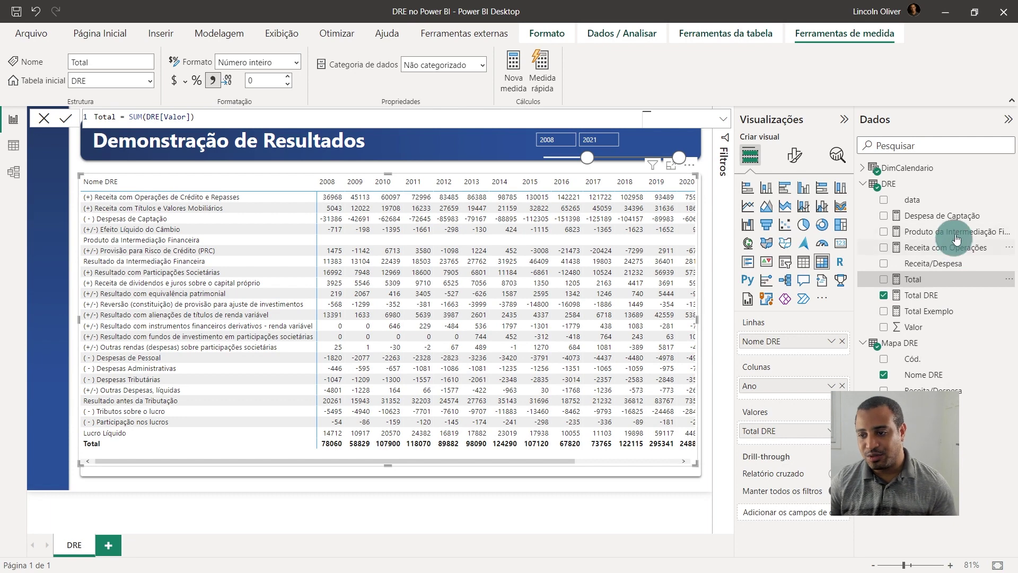
left_click(949, 231)
left_click(350, 116)
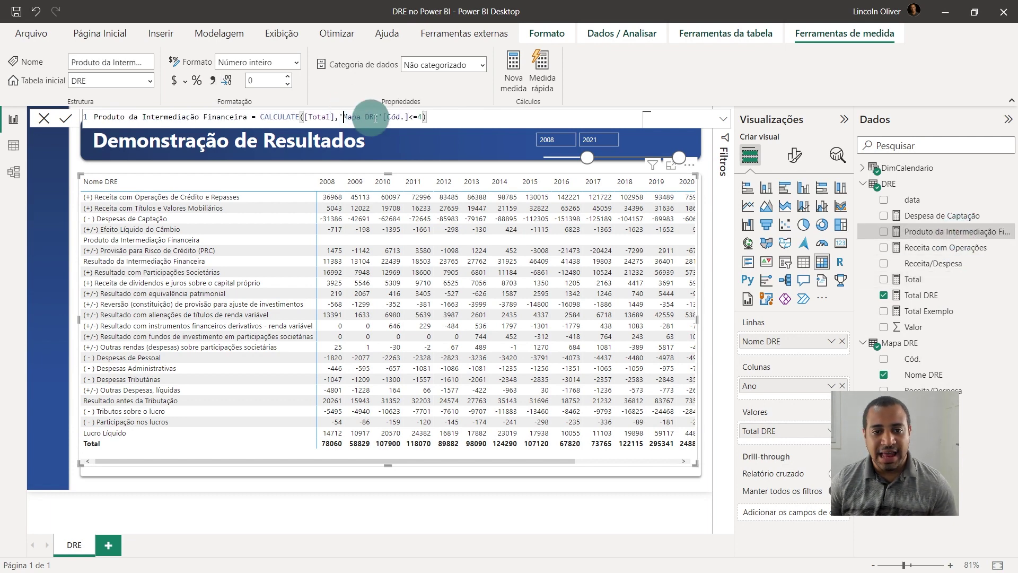
left_click_drag(346, 117, 426, 117)
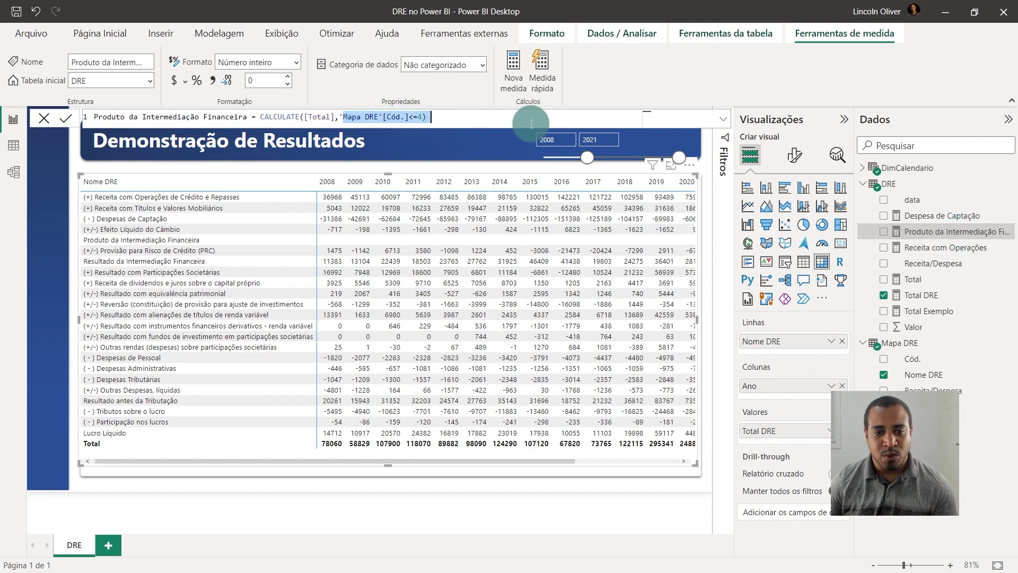
left_click(336, 118)
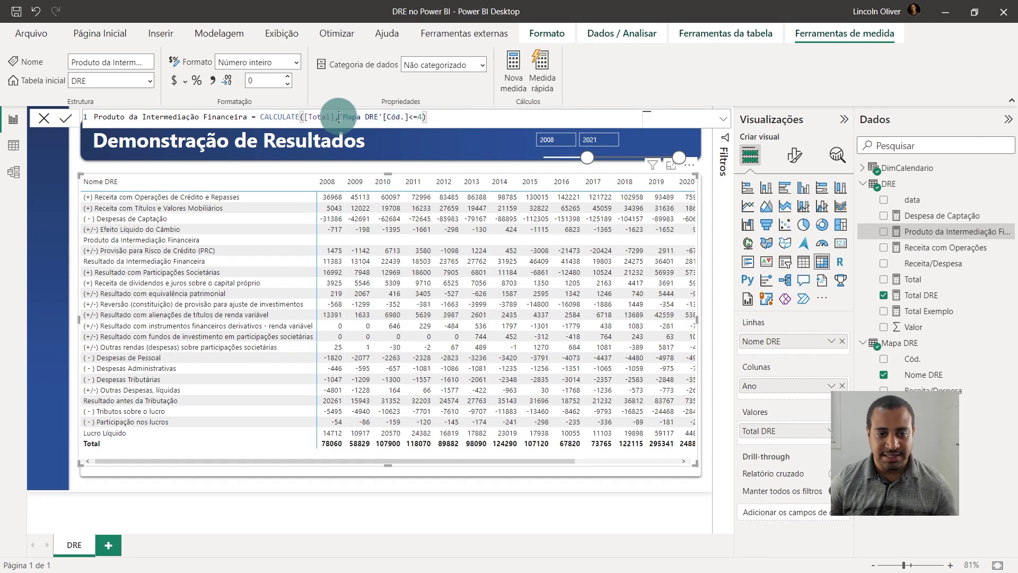
left_click_drag(338, 117, 373, 116)
type("filter")
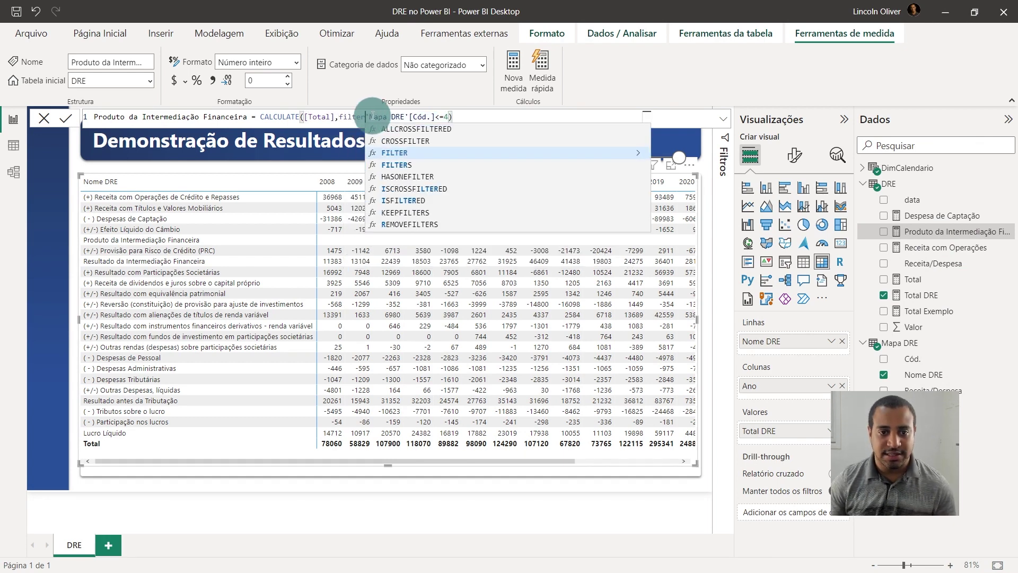
key("Tab")
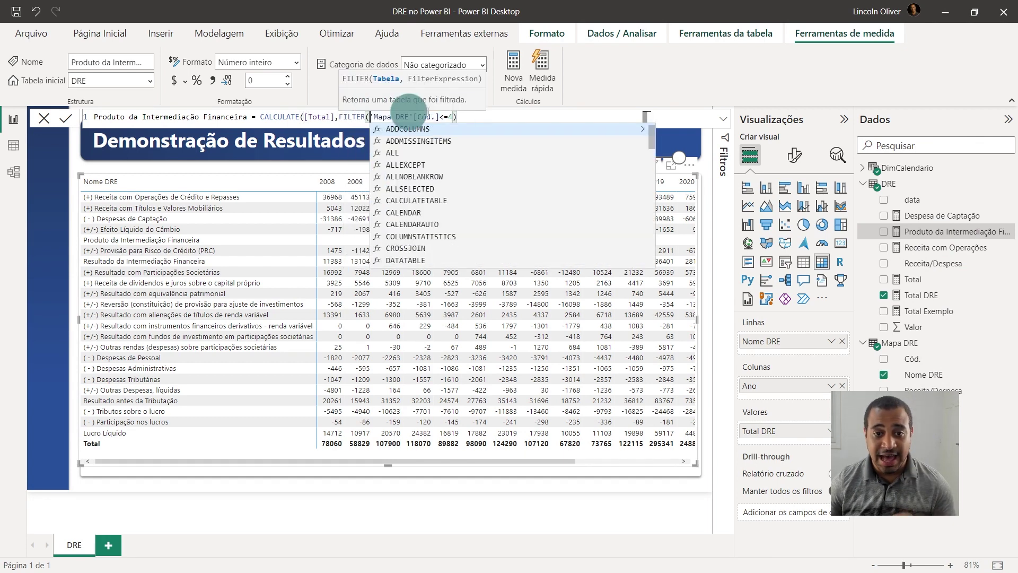
Step: Rewrite the filter as FILTER(ALL('Mapa DRE'),'Mapa DRE'[Cód.]<=4) and commit the formula
left_click(725, 120)
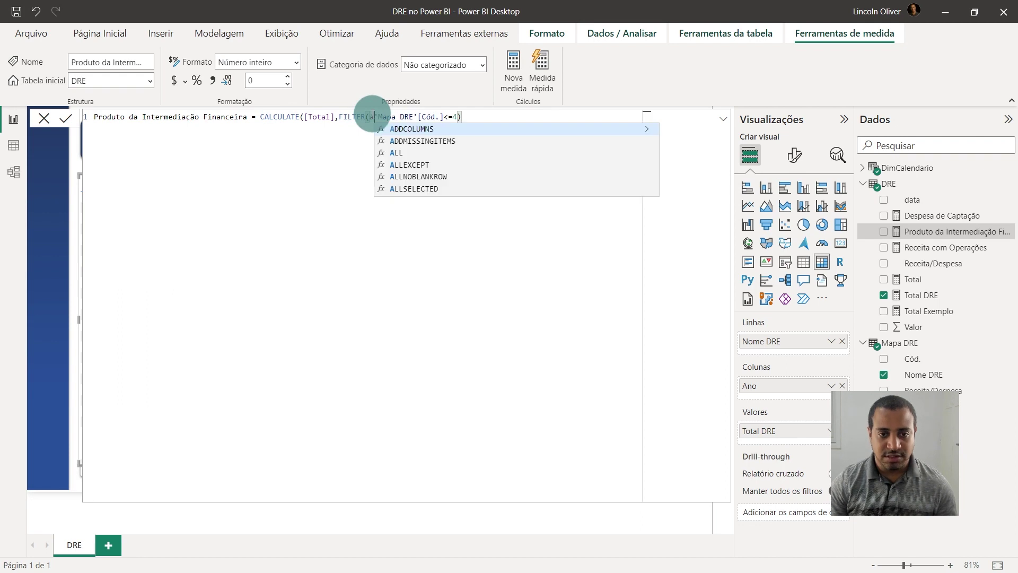
key("BackSpace")
key("BackSpace")
key("BackSpace")
key("BackSpace")
key("BackSpace")
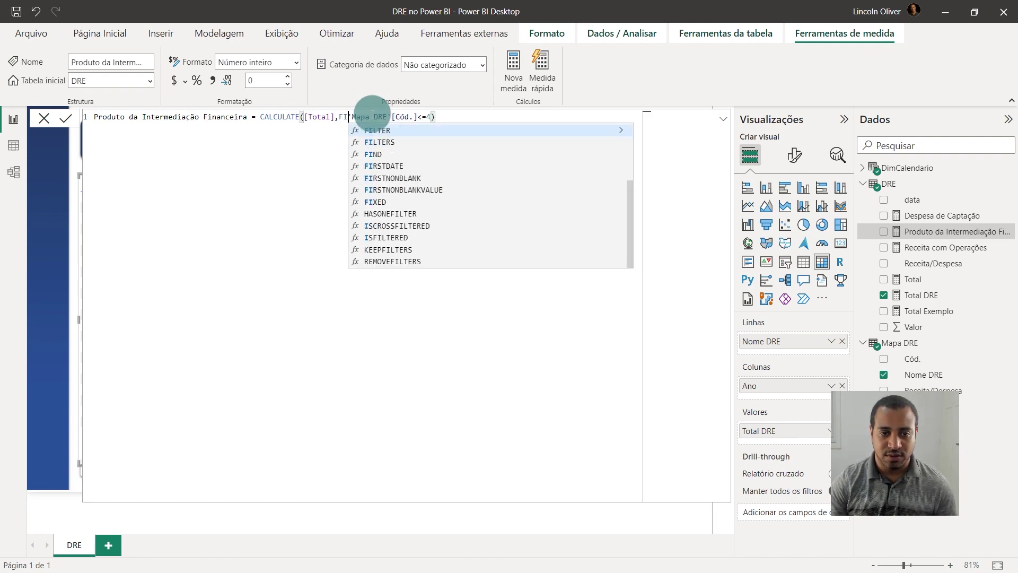
type("Filter")
key("Tab")
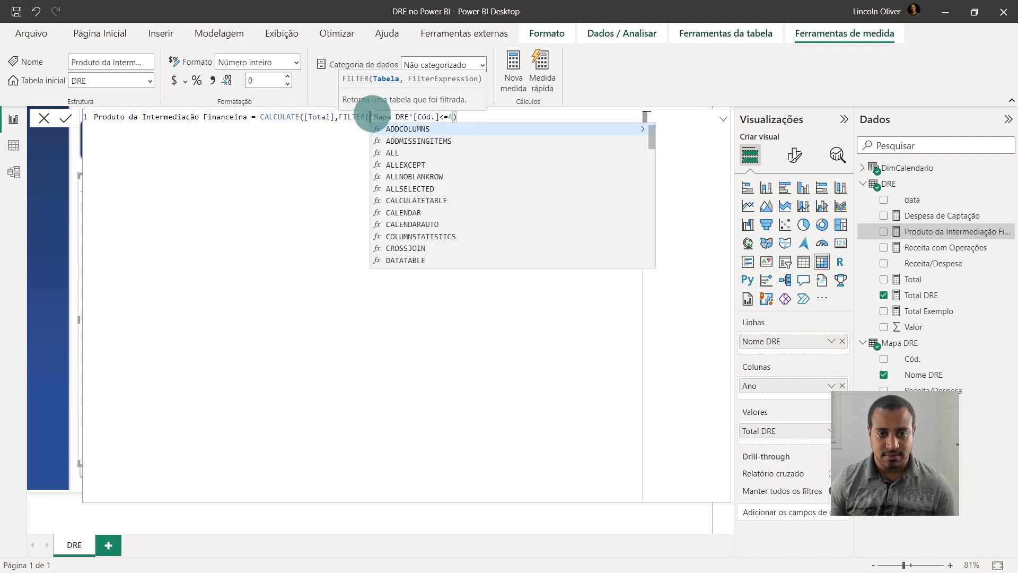
type("all")
key("Tab")
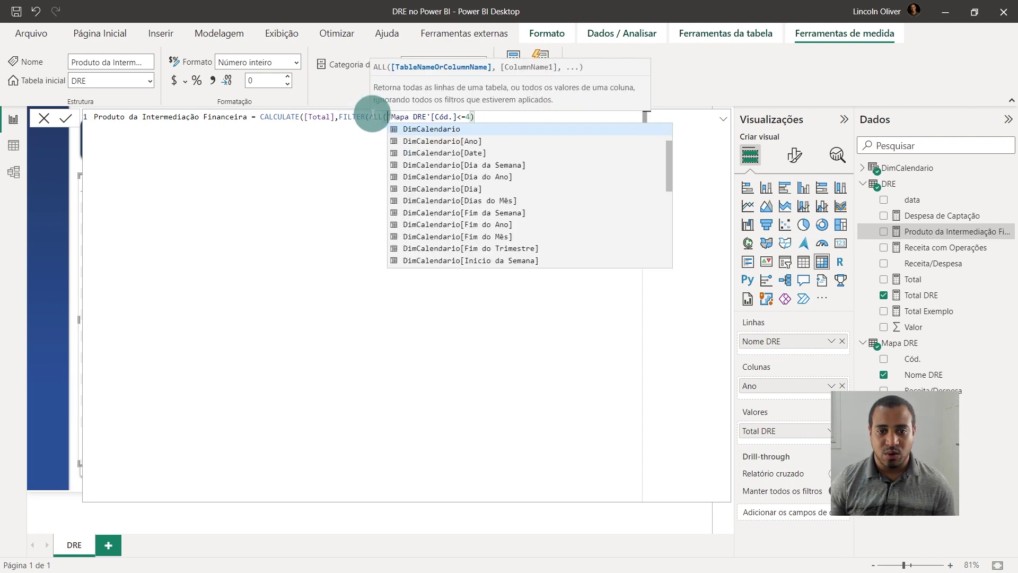
type("'mapa")
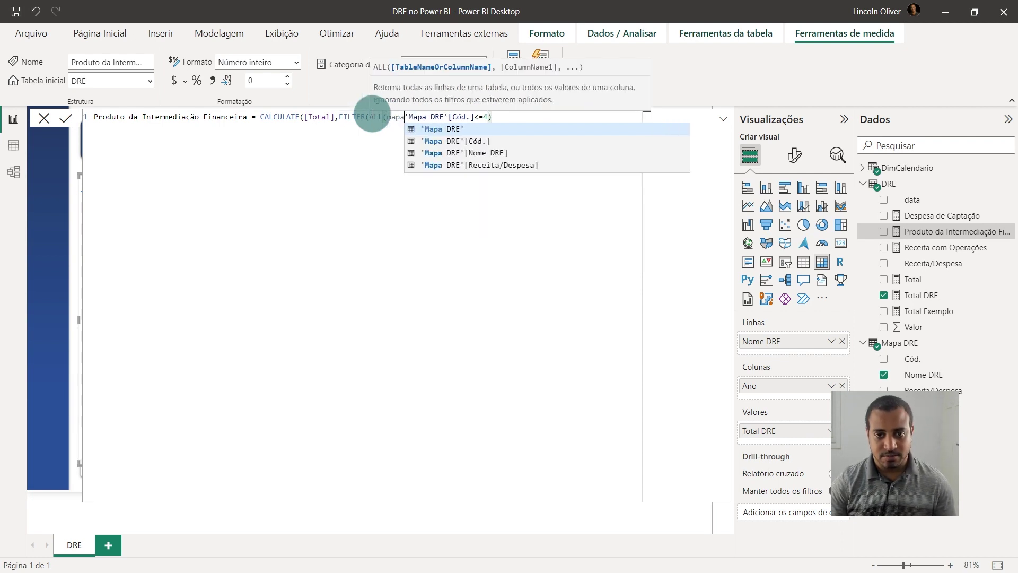
key("Tab")
type(")")
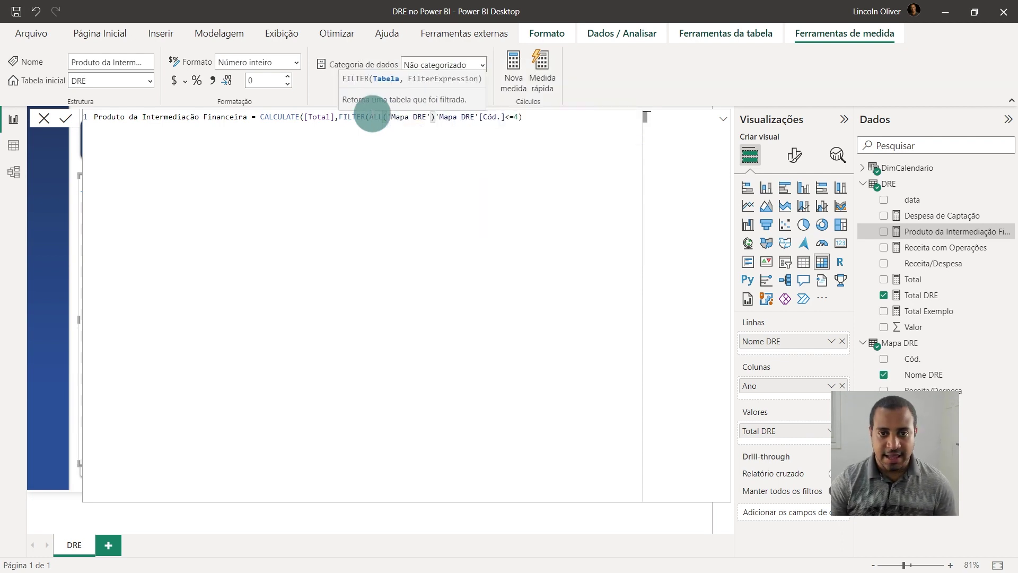
type(",")
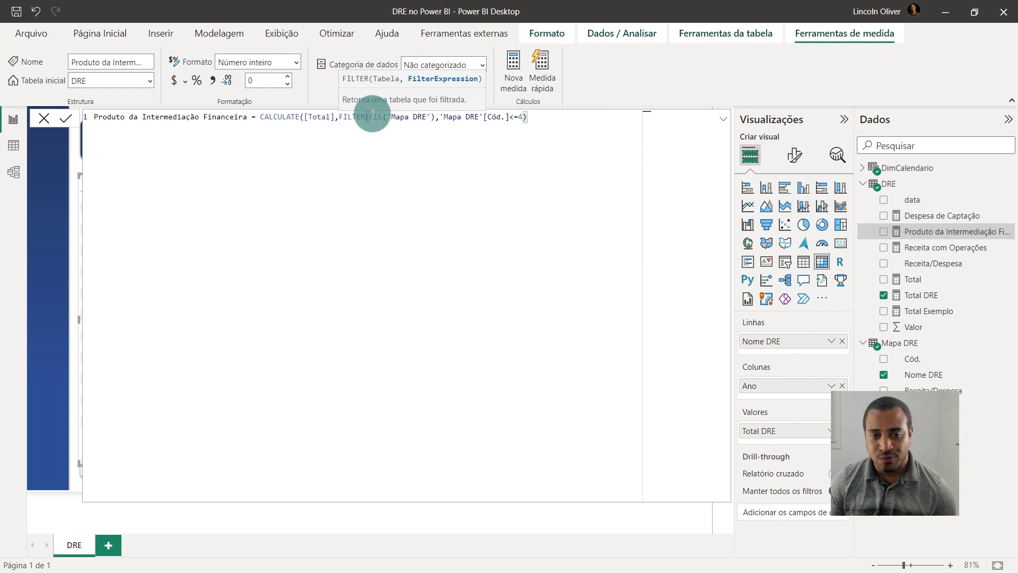
key("Return")
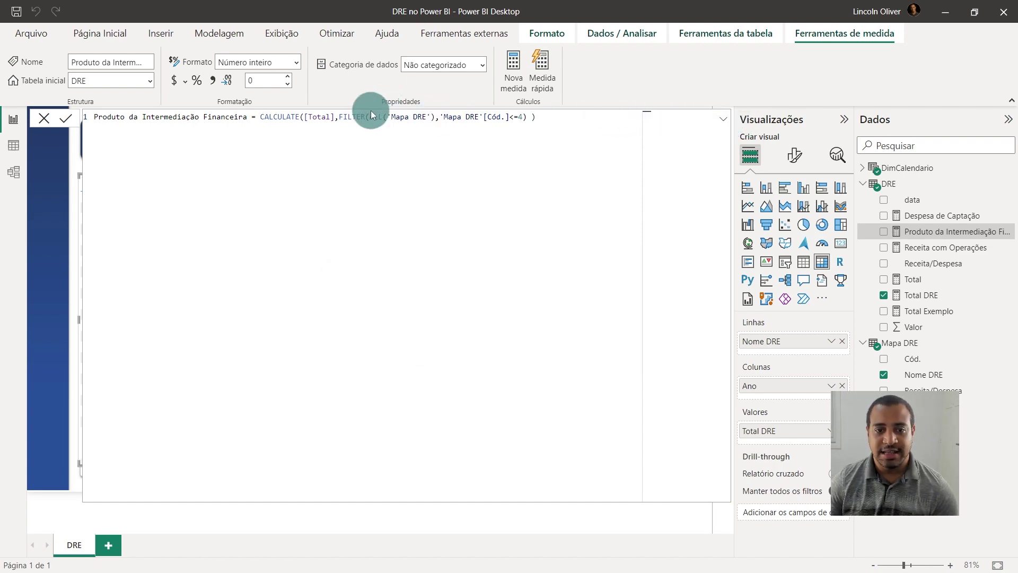
left_click(724, 119)
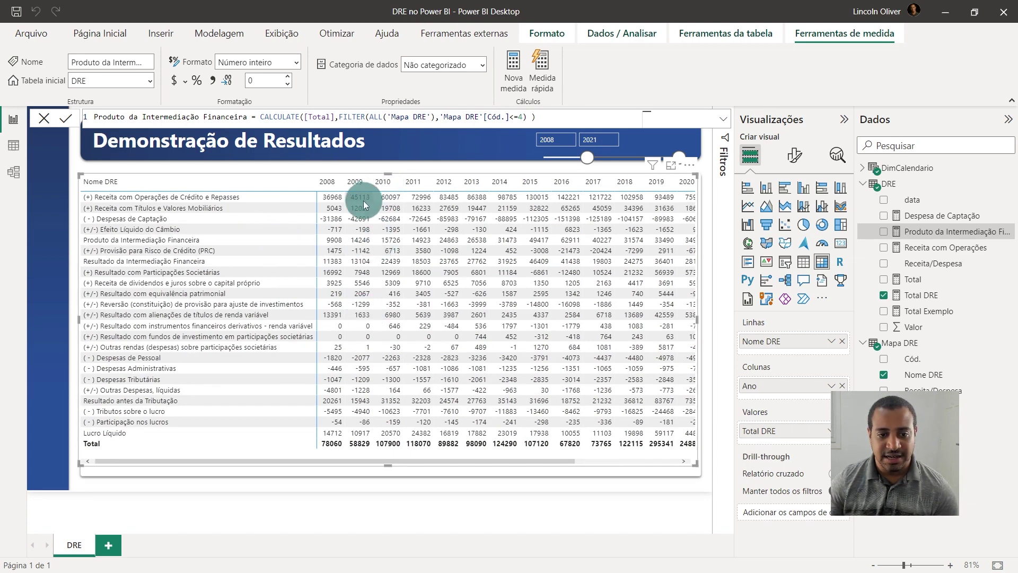
Step: Apply thousands separators to the Total DRE measure
left_click(915, 295)
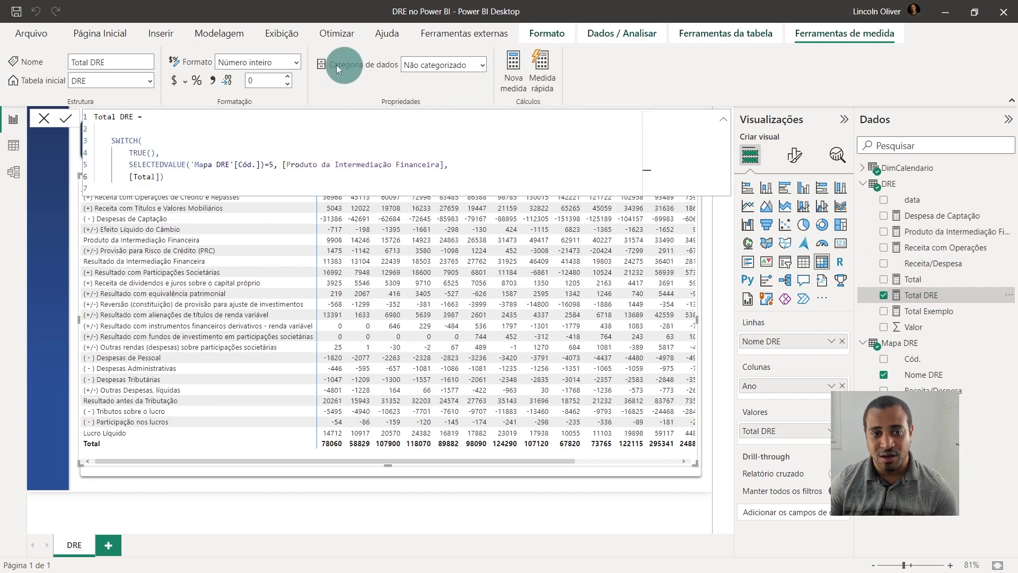
left_click(210, 85)
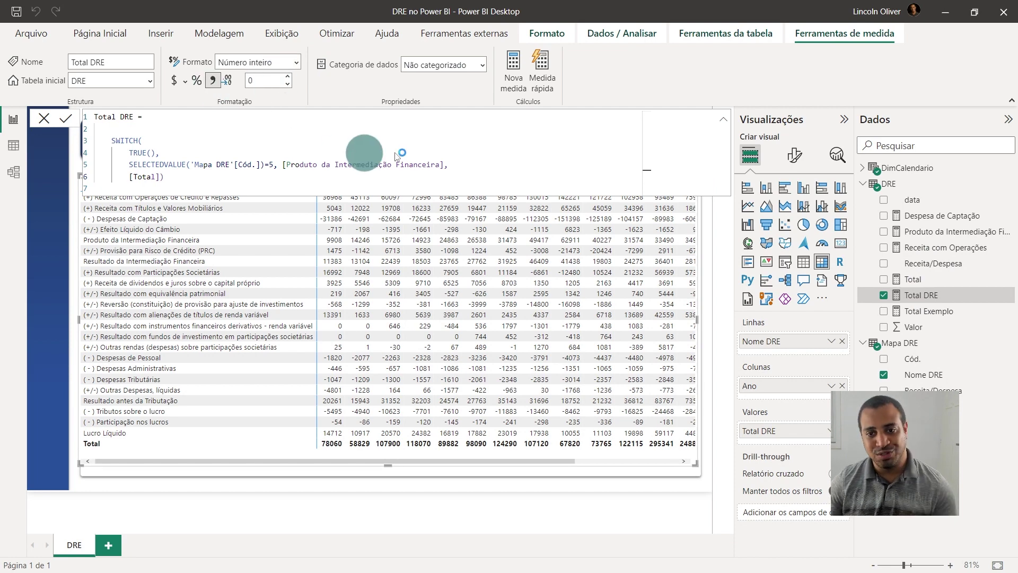
left_click(721, 121)
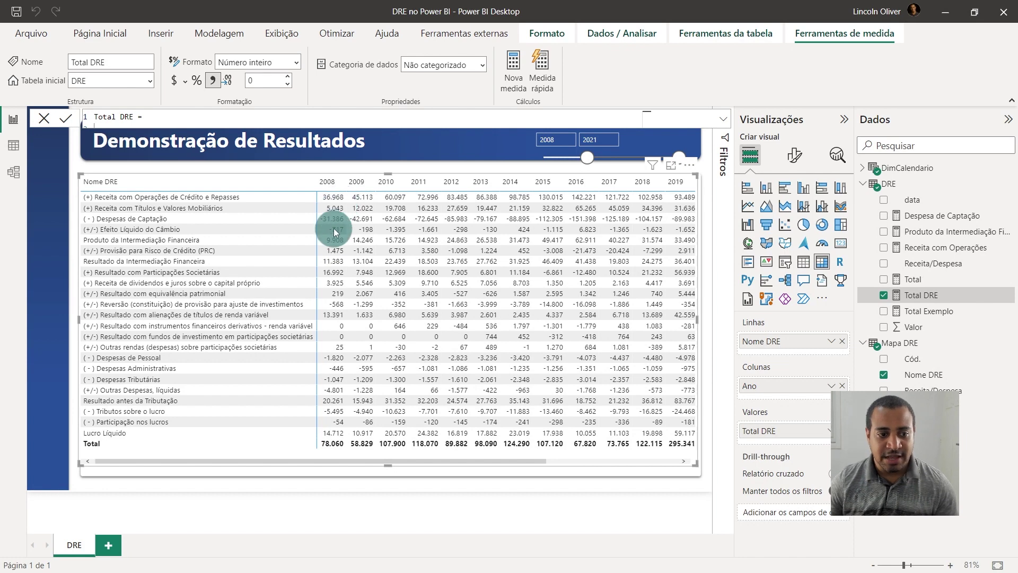
Step: Put Receita com Operações into the matrix values in place of Total DRE
left_click(942, 216)
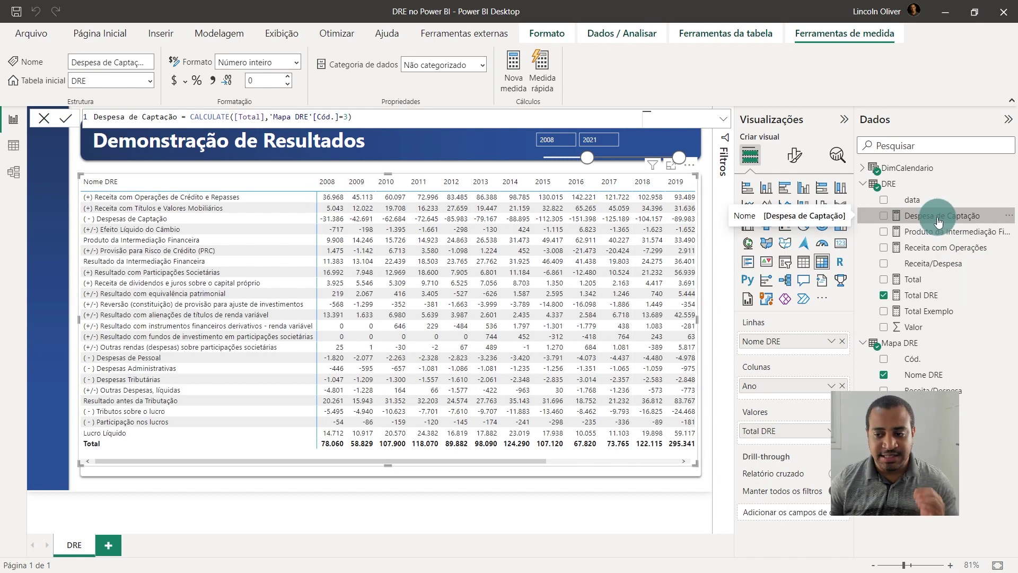
left_click(938, 248)
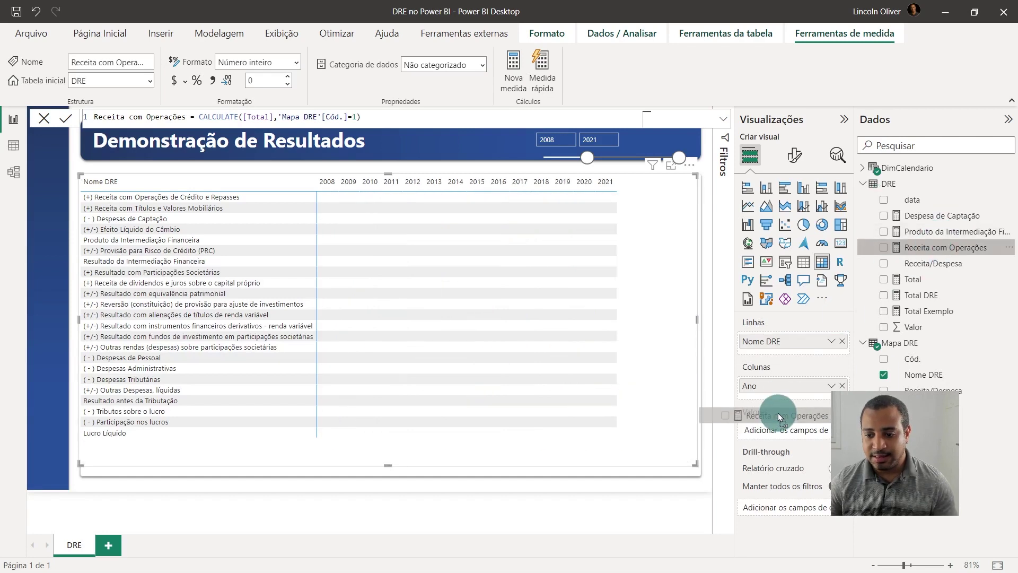
left_click_drag(938, 247, 785, 424)
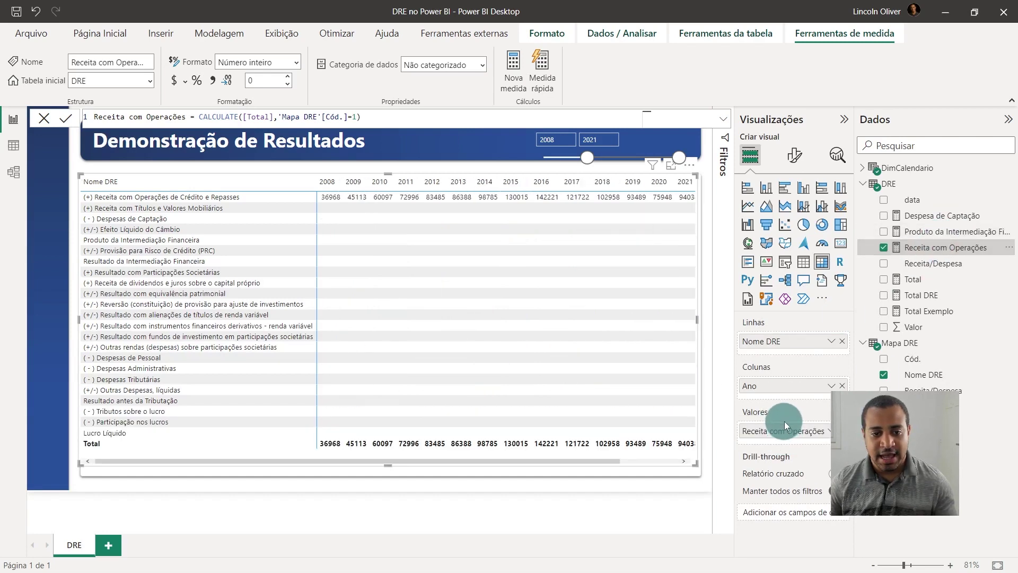
left_click(321, 193)
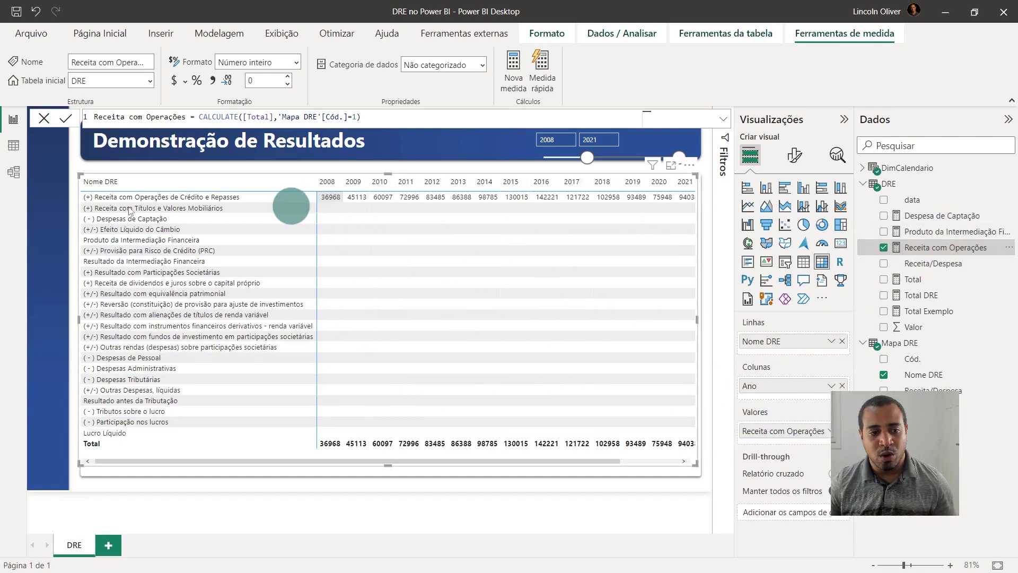
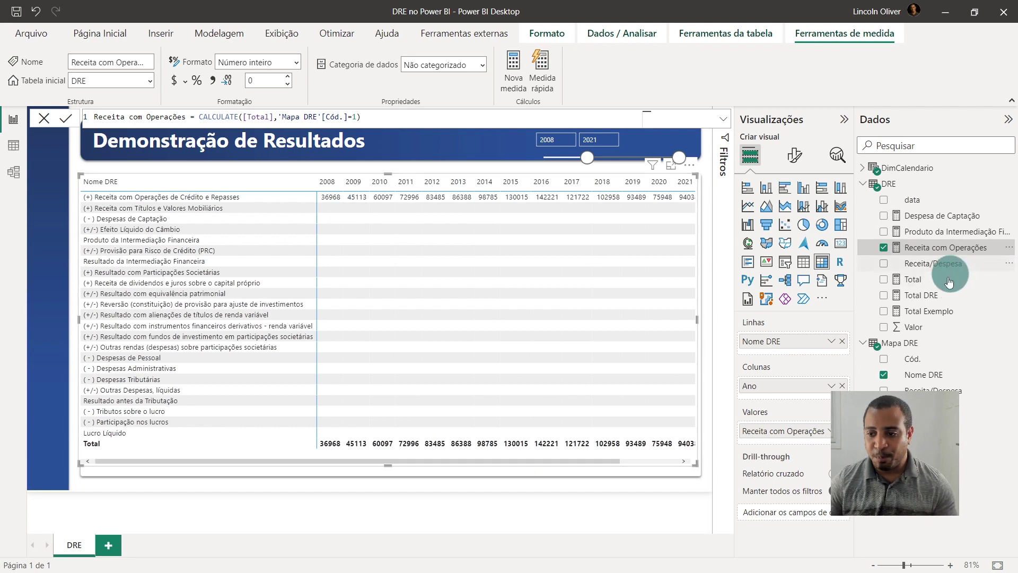
Step: Rewrite Receita com Operações as CALCULATE([Total],FILTER(ALL('Mapa DRE'),'Mapa DRE'[Cód.]=1)) and commit it
left_click(156, 239)
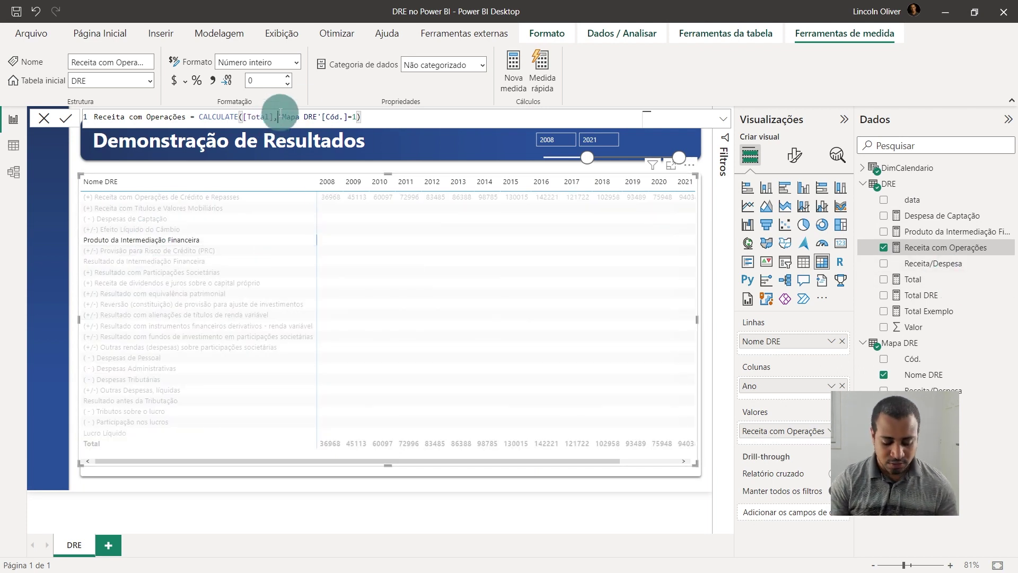
type("filt")
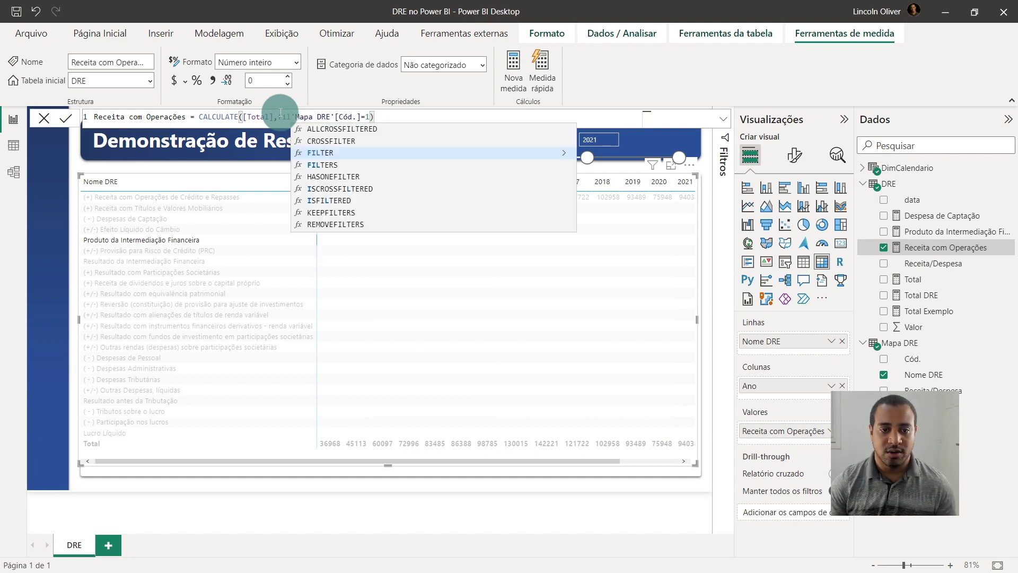
key("Tab")
type("all")
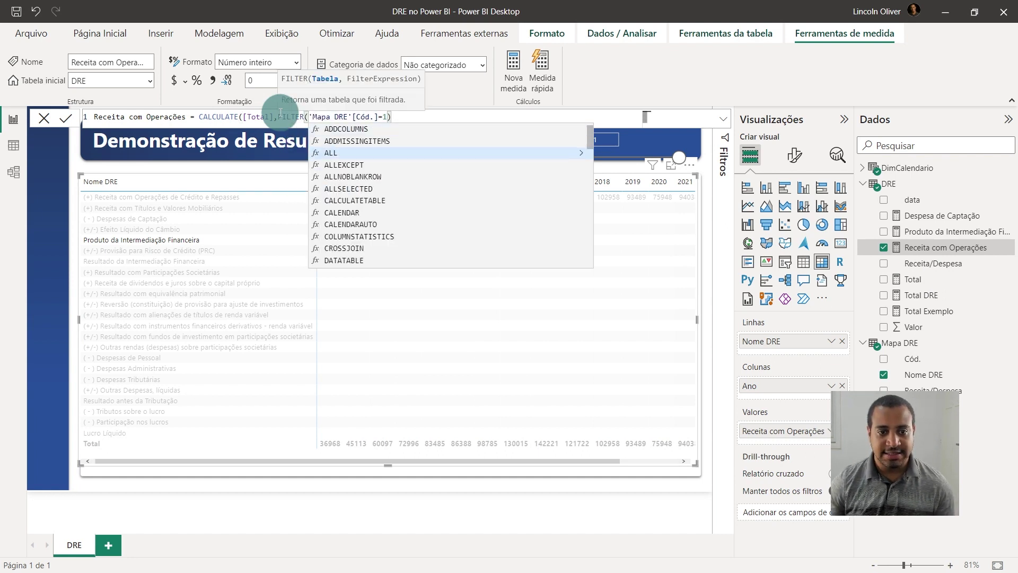
key("Tab")
type(",'ma")
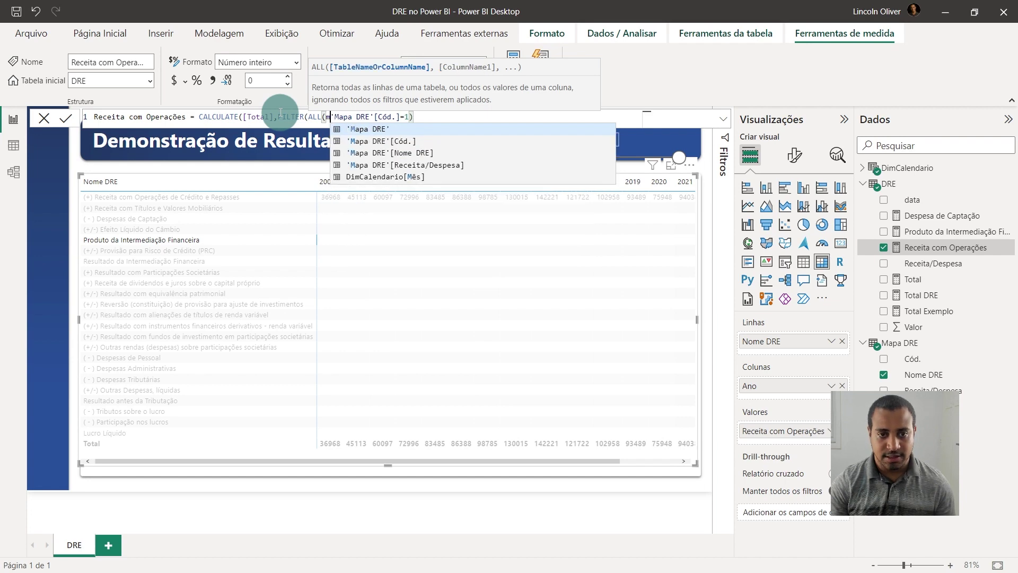
key("Tab")
type(")")
left_click(279, 114)
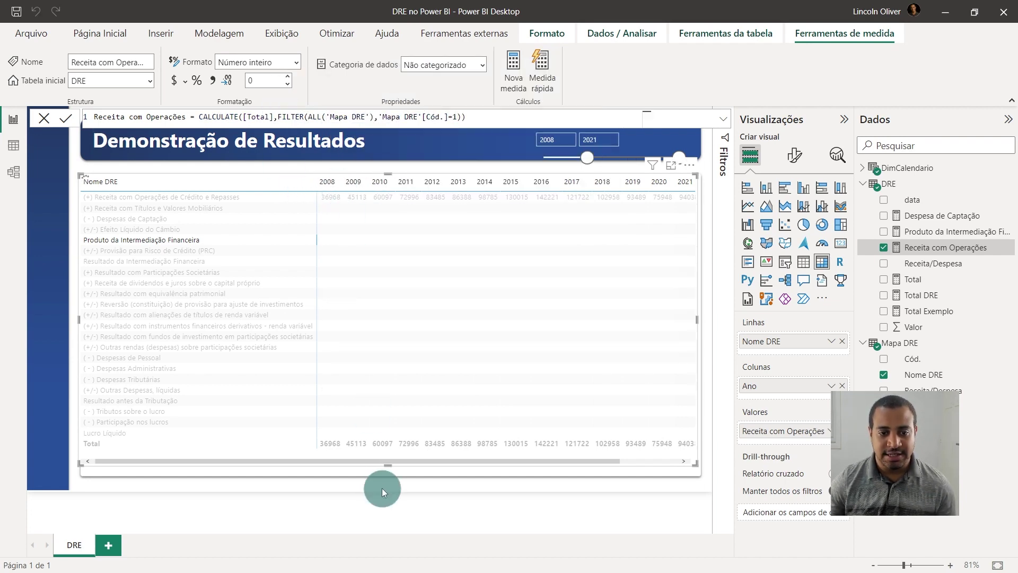
Step: Check that every matrix row now shows yearly values, then clear the row highlight
left_click(228, 240)
left_click(228, 239)
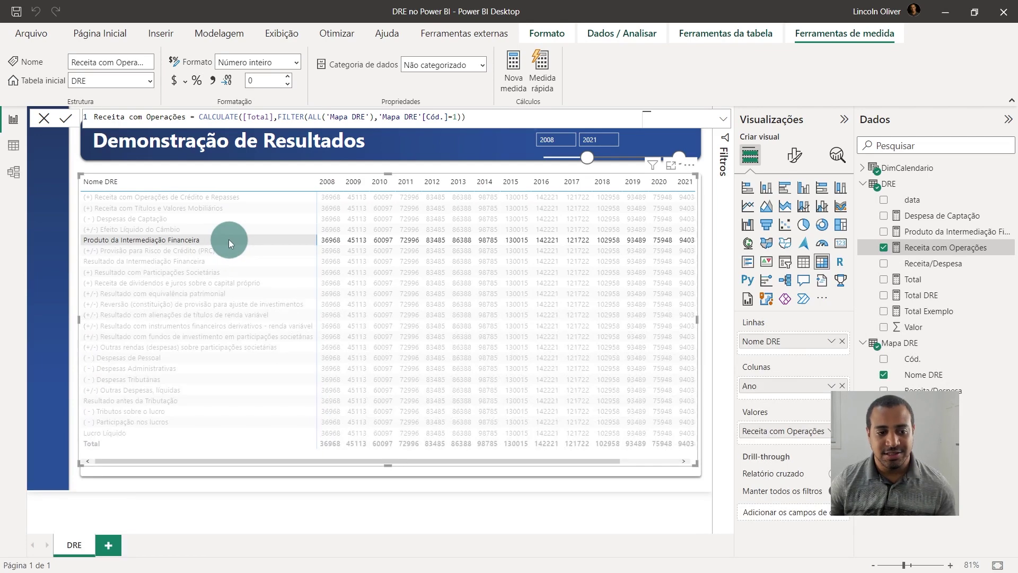
left_click(364, 132)
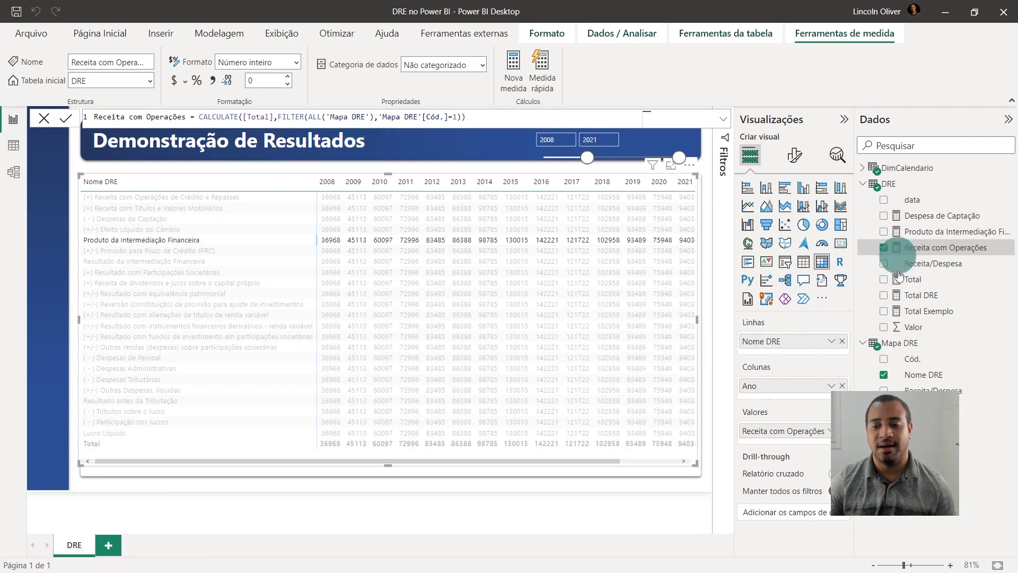
Step: Remove Receita com Operações from the matrix values and examine the CALCULATE part of the Produto formula
left_click_drag(782, 431, 204, 209)
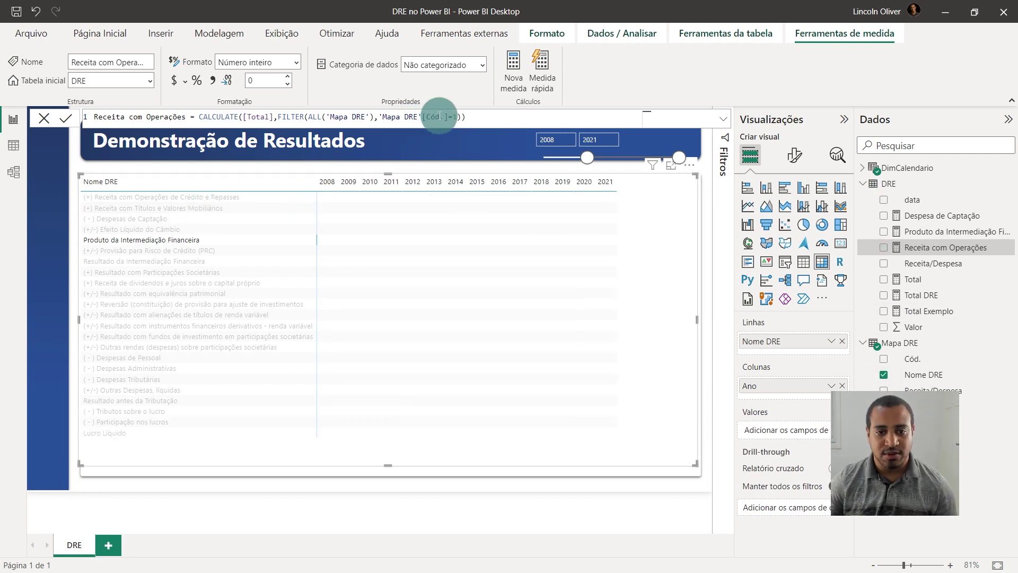
left_click_drag(461, 117, 285, 104)
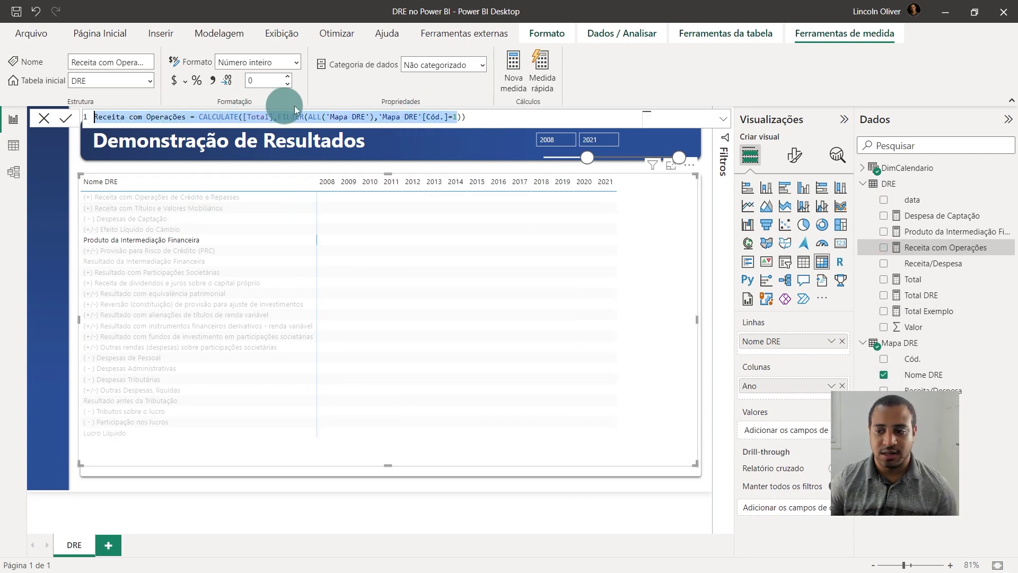
left_click(923, 295)
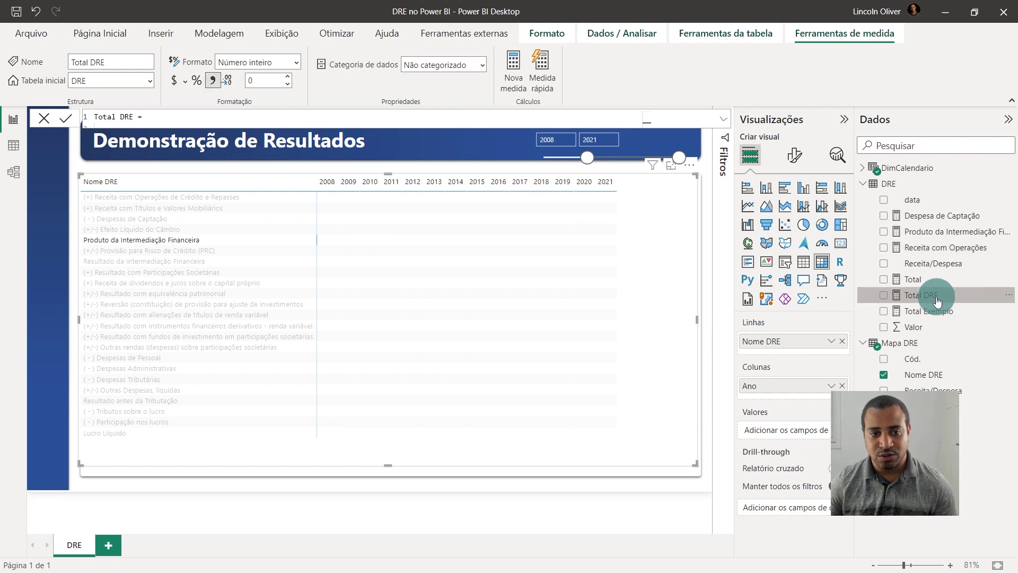
left_click(933, 231)
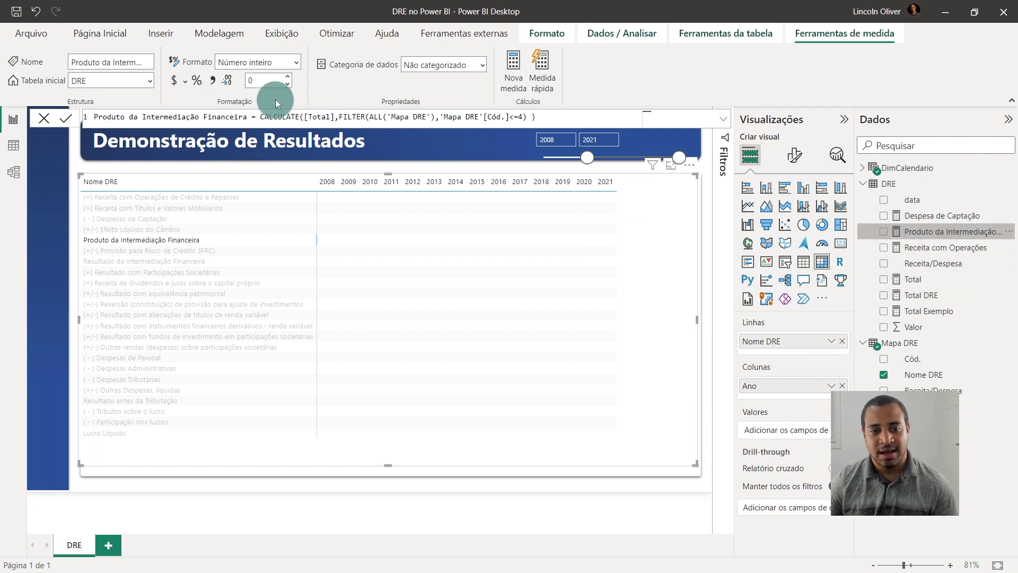
left_click_drag(339, 115, 409, 115)
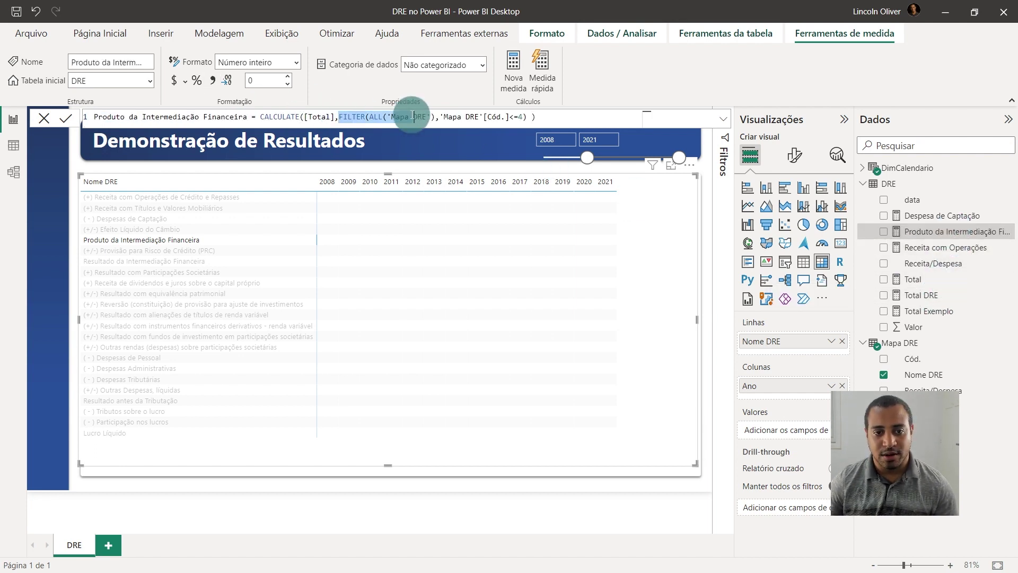
left_click(339, 115)
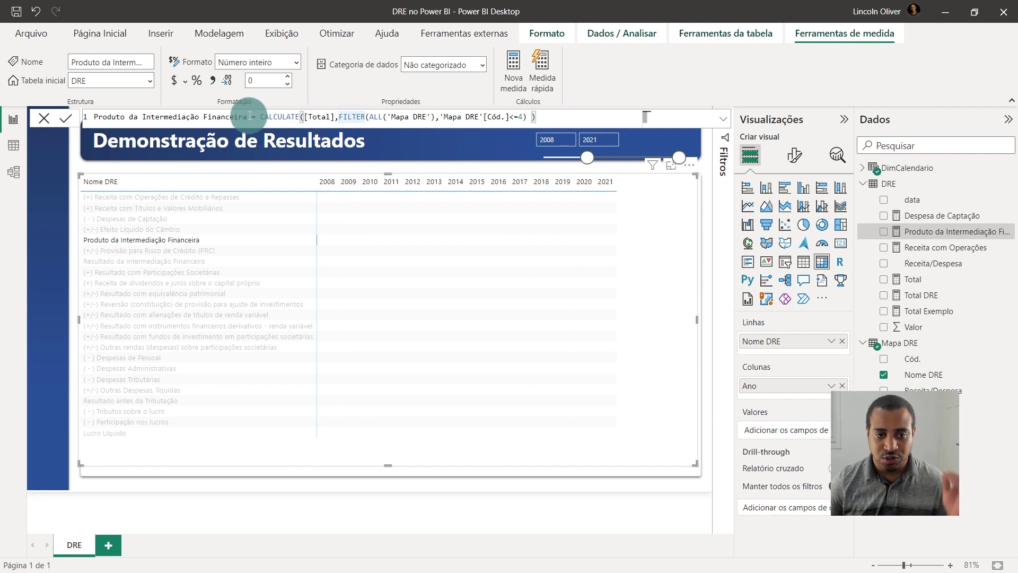
left_click_drag(261, 115, 334, 117)
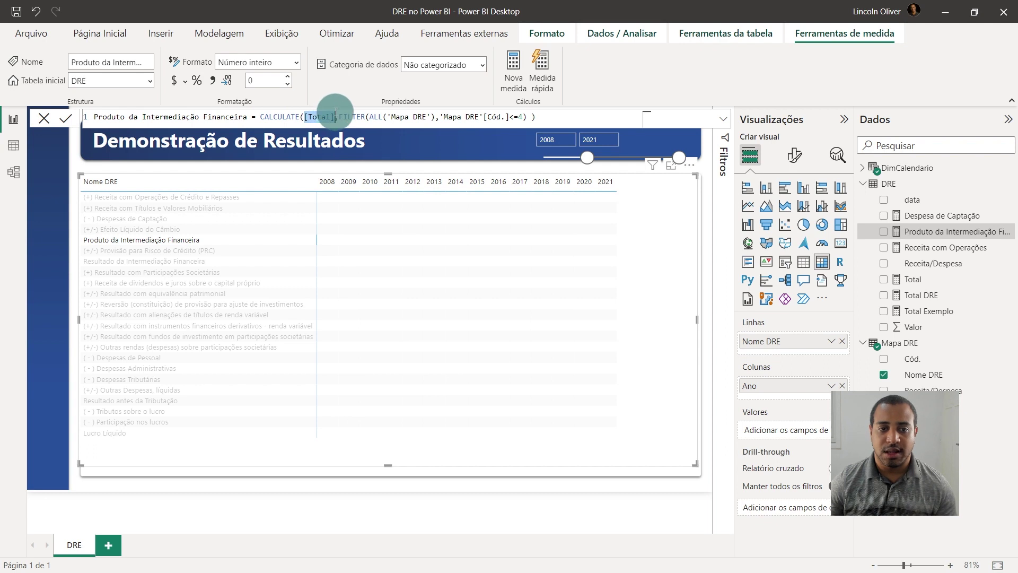
Step: Review Total's SUM(DRE[Valor]) and Produto's FILTER(ALL('Mapa DRE')) Cód. <= 4 condition, then add Total DRE to Valores
left_click(915, 285)
left_click_drag(130, 117, 308, 118)
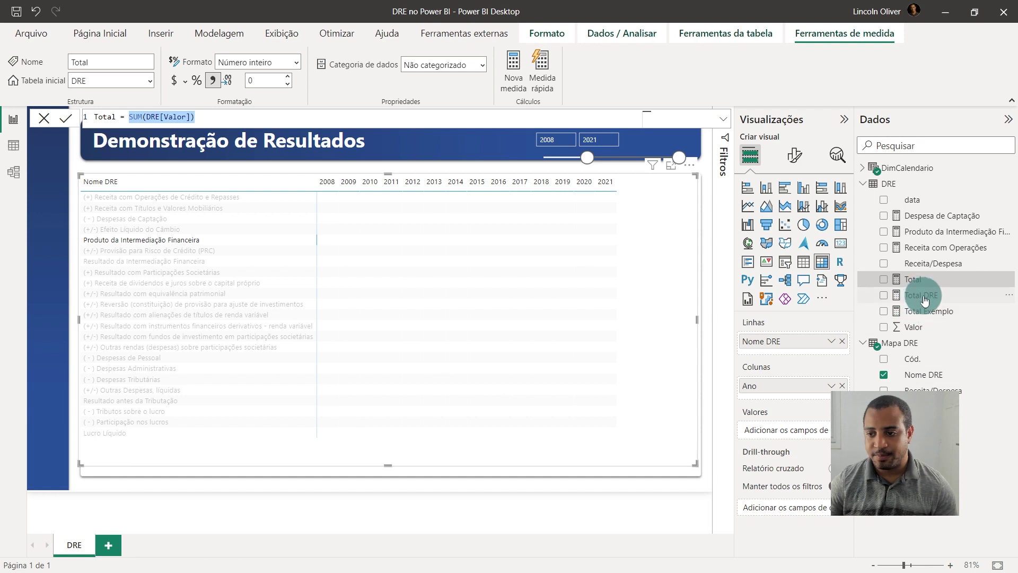
left_click(949, 231)
left_click_drag(338, 117, 405, 117)
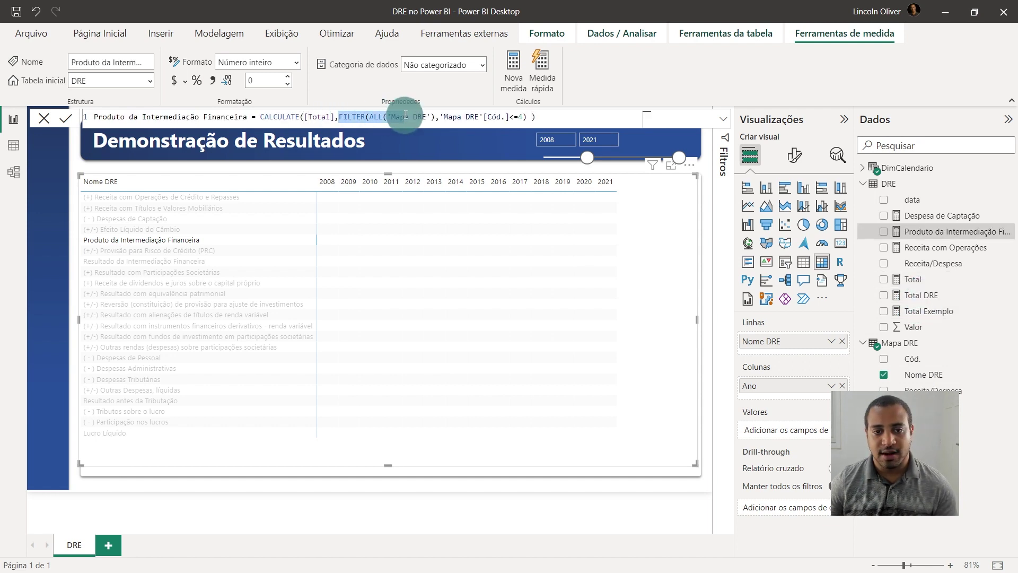
left_click(372, 117)
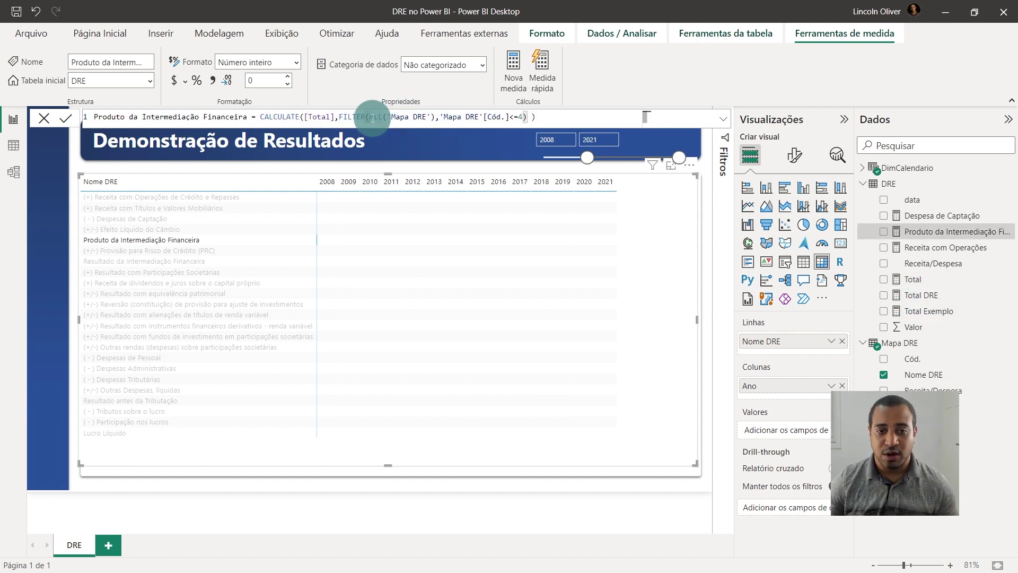
left_click_drag(372, 118, 432, 118)
left_click(438, 118)
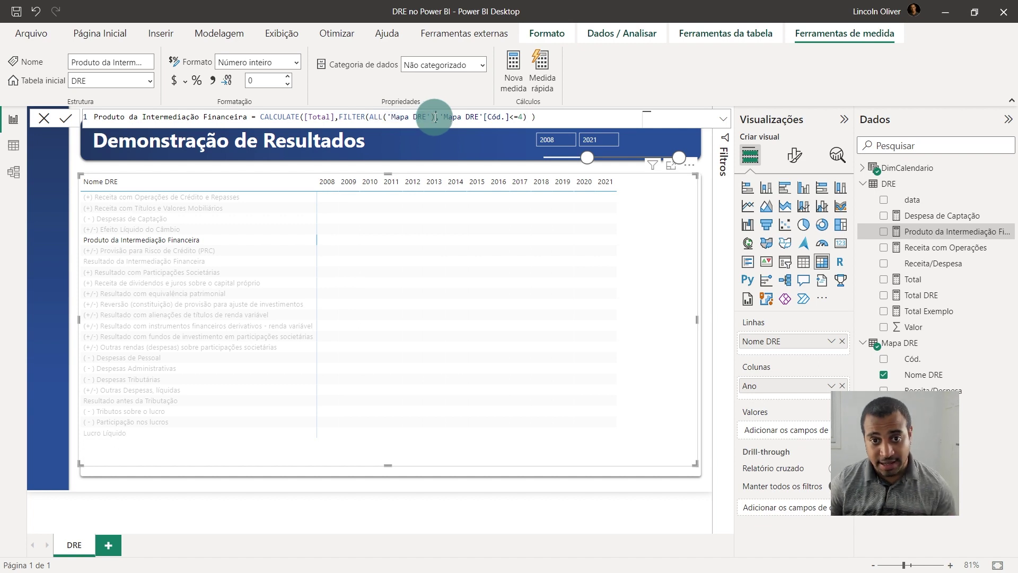
left_click_drag(439, 119, 534, 118)
left_click(563, 123)
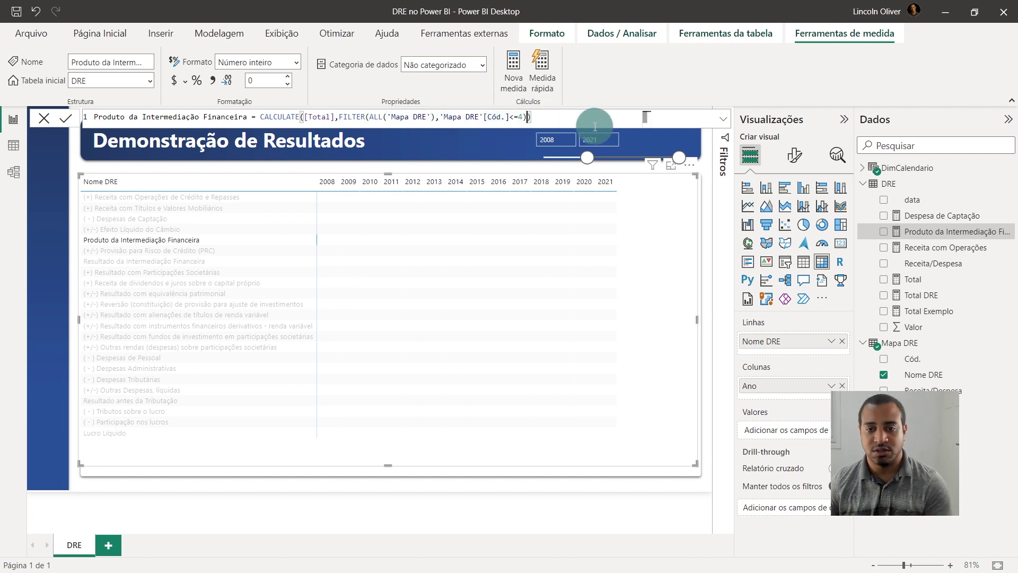
left_click(962, 313)
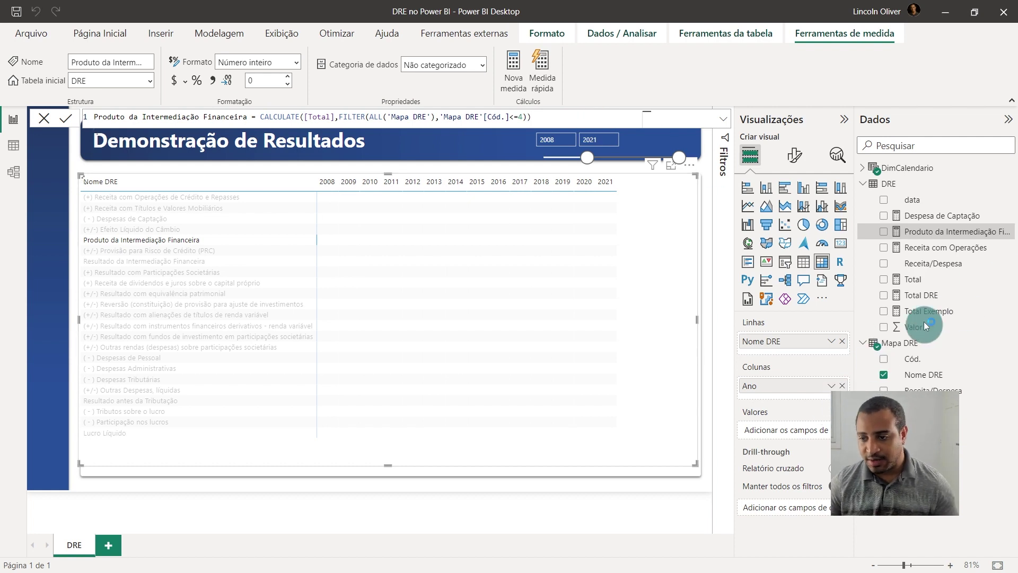
left_click_drag(933, 300, 812, 437)
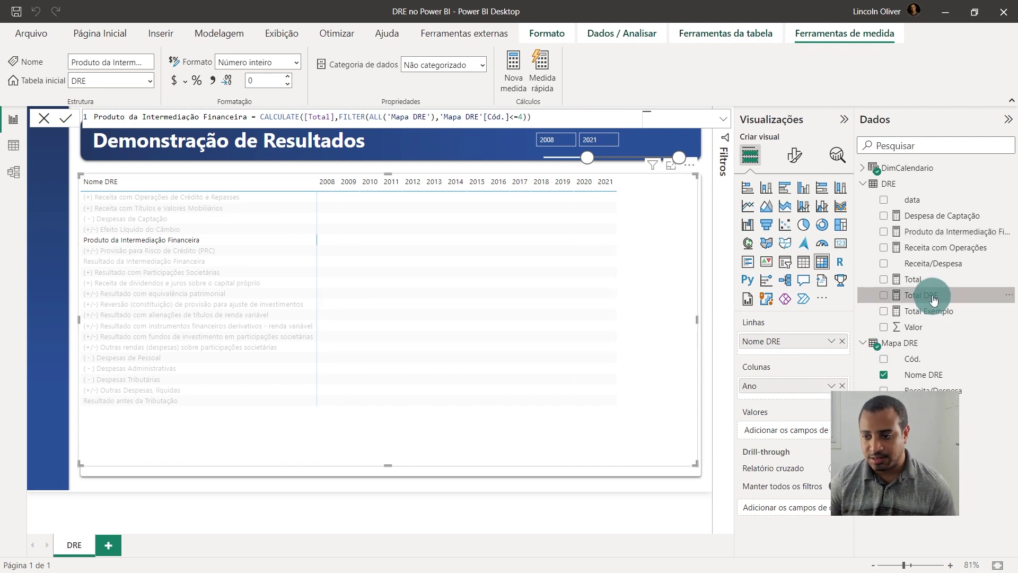
Step: Reveal the filled matrix with Total DRE values (9.908 for 2008, Lucro Líquido 14.712) and deselect it
left_click(475, 165)
left_click(228, 241)
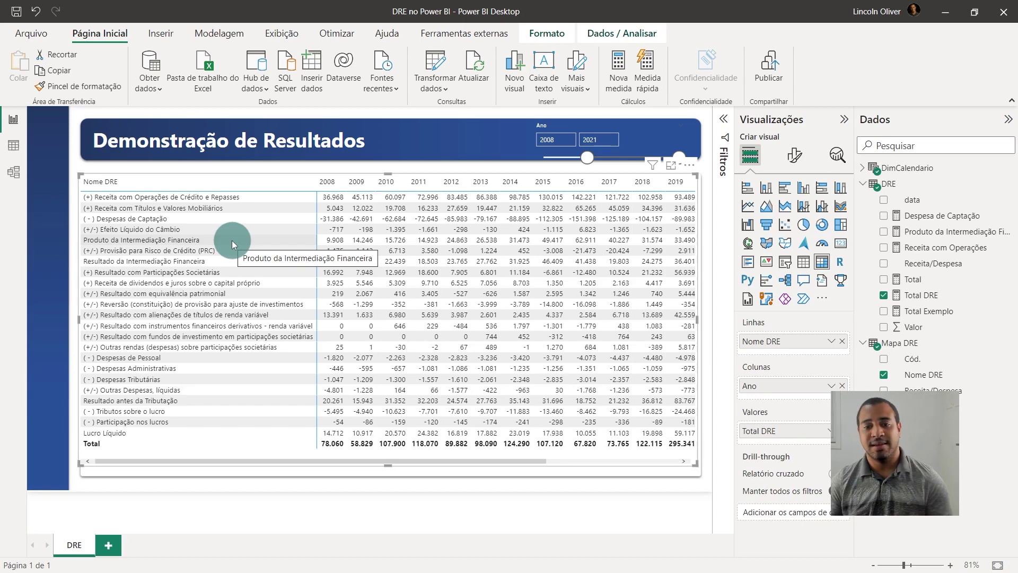
left_click(431, 126)
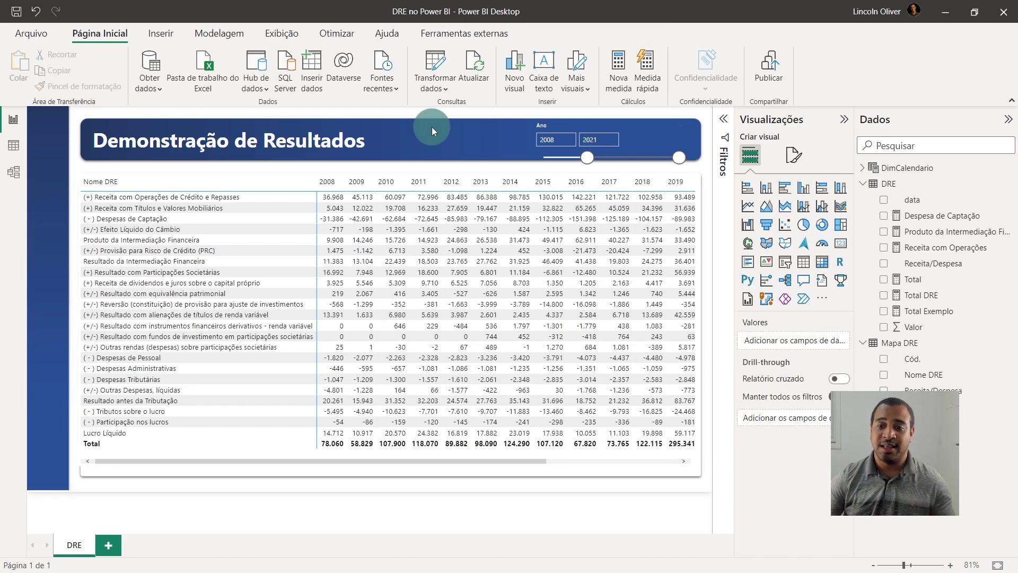